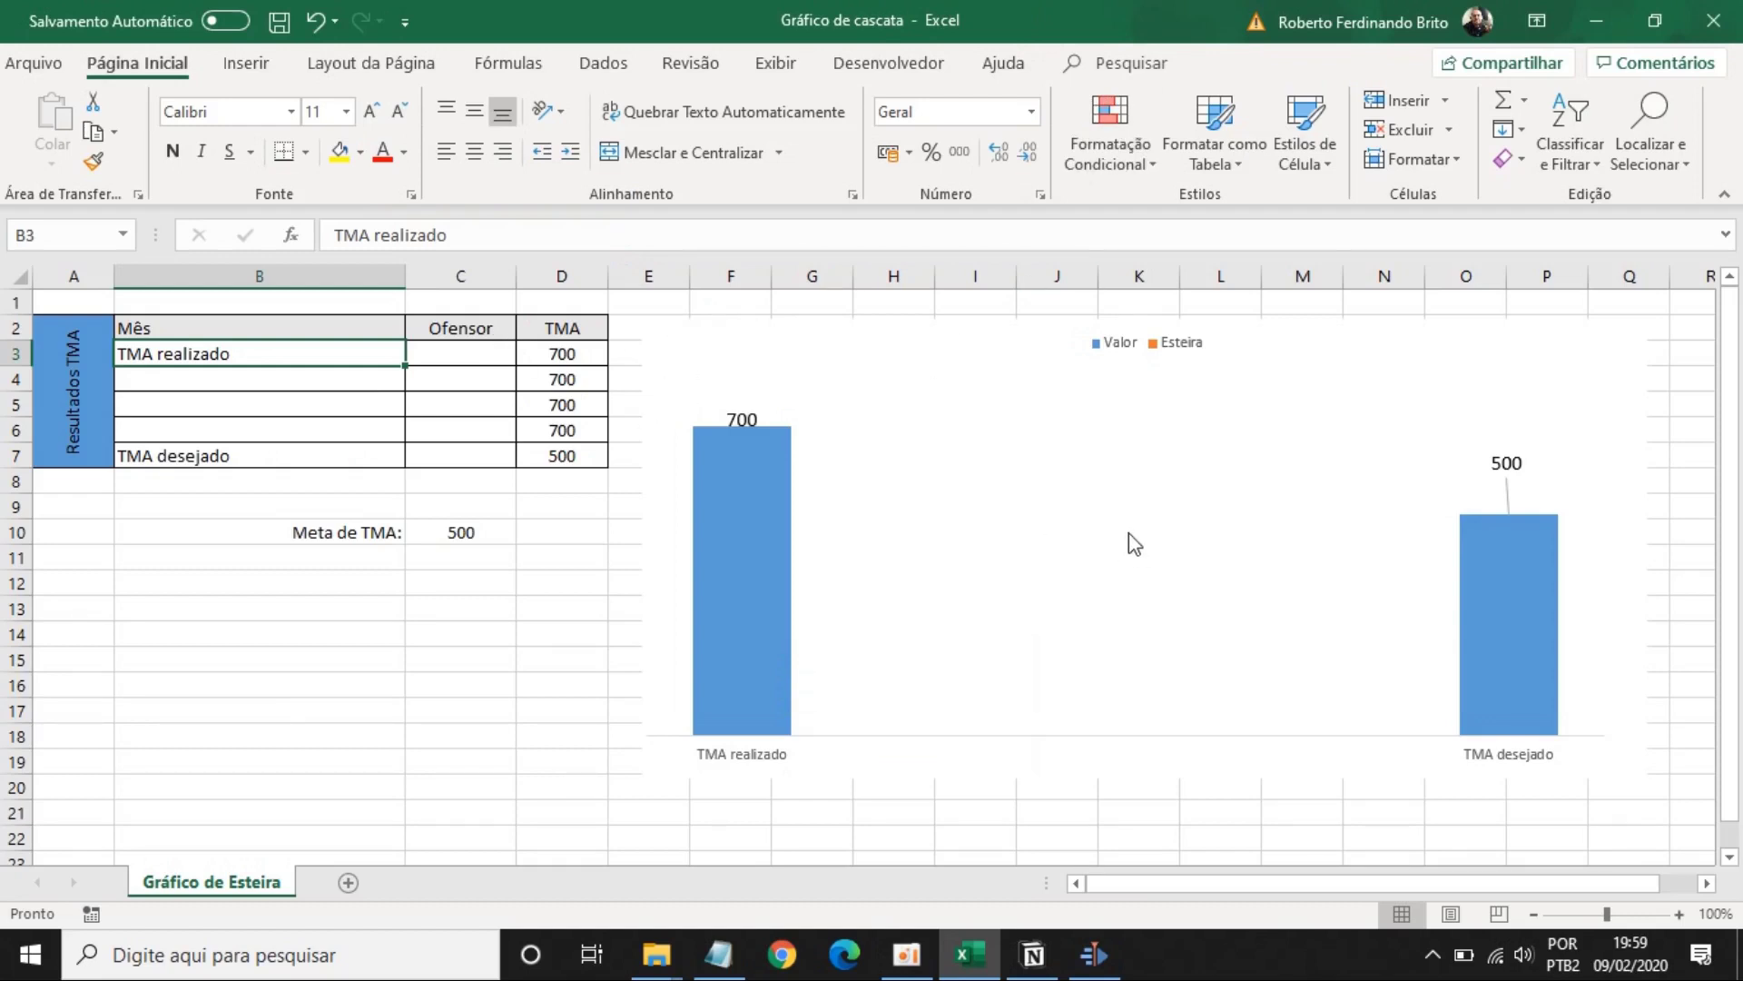
# Step: Label the first empty month row "Impacto dos novos" in B4 and give it an Ofensor value of 50
pyautogui.moveTo(1127, 548)
pyautogui.moveTo(979, 537)
pyautogui.press('Down')
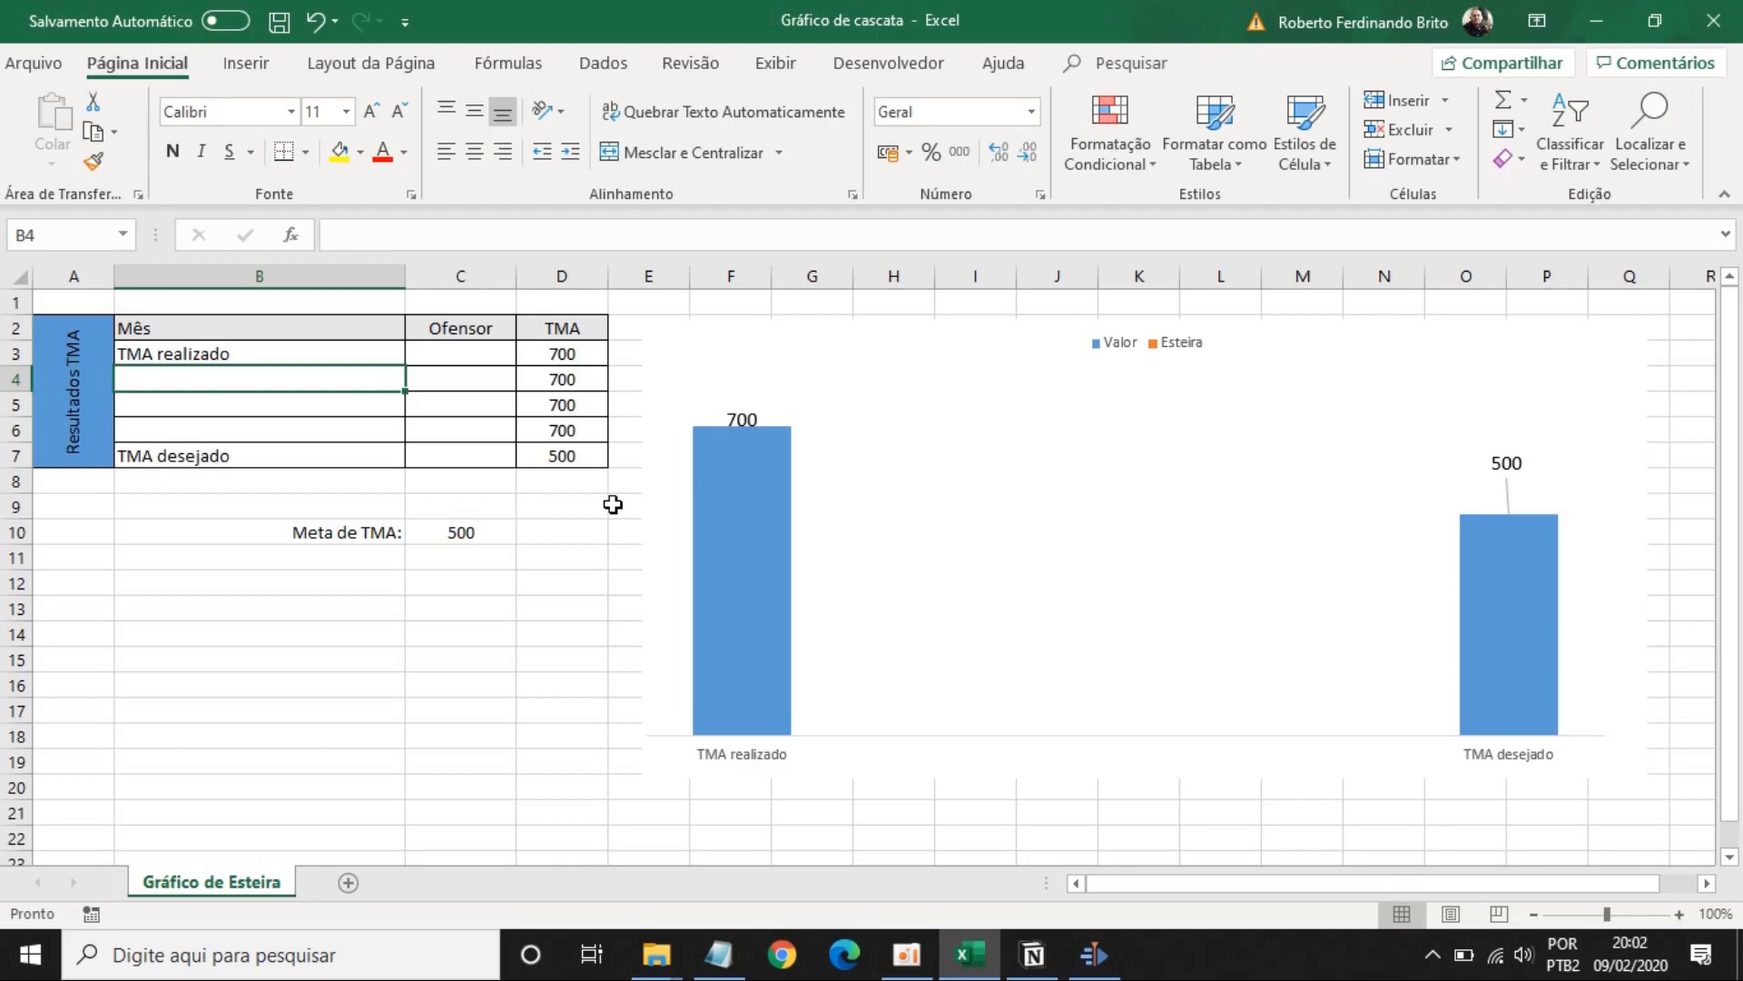
pyautogui.write('Impacto')
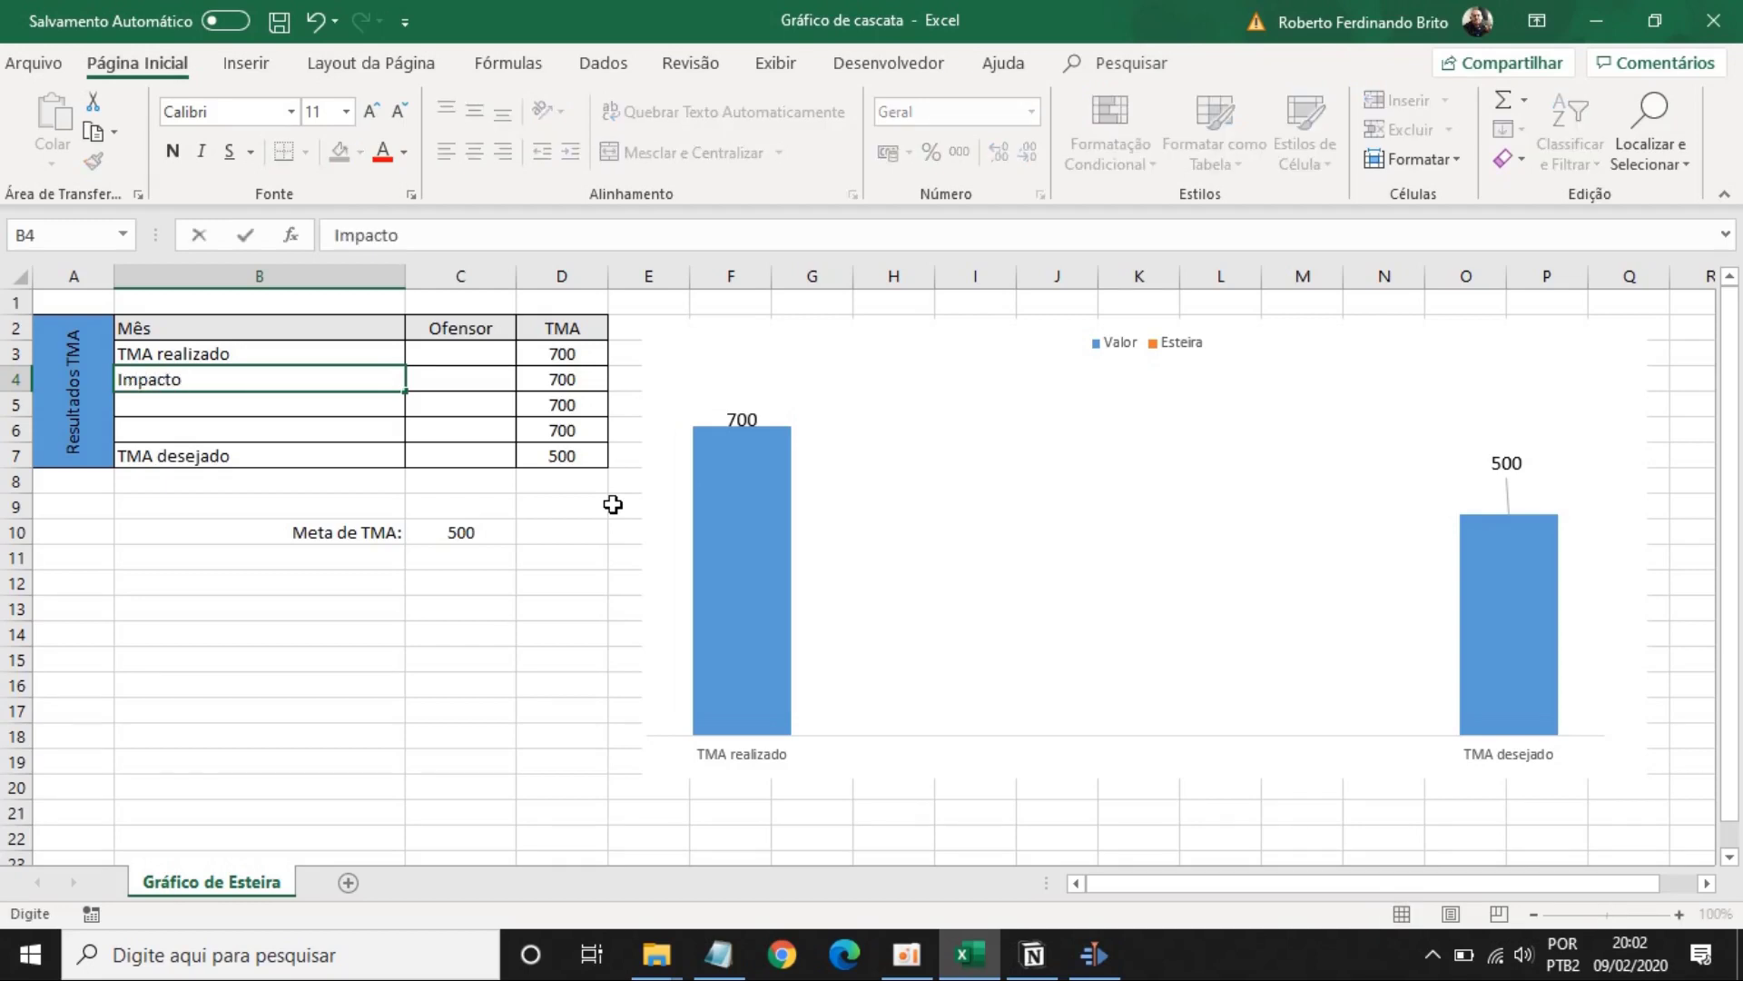
pyautogui.write(' dos novos')
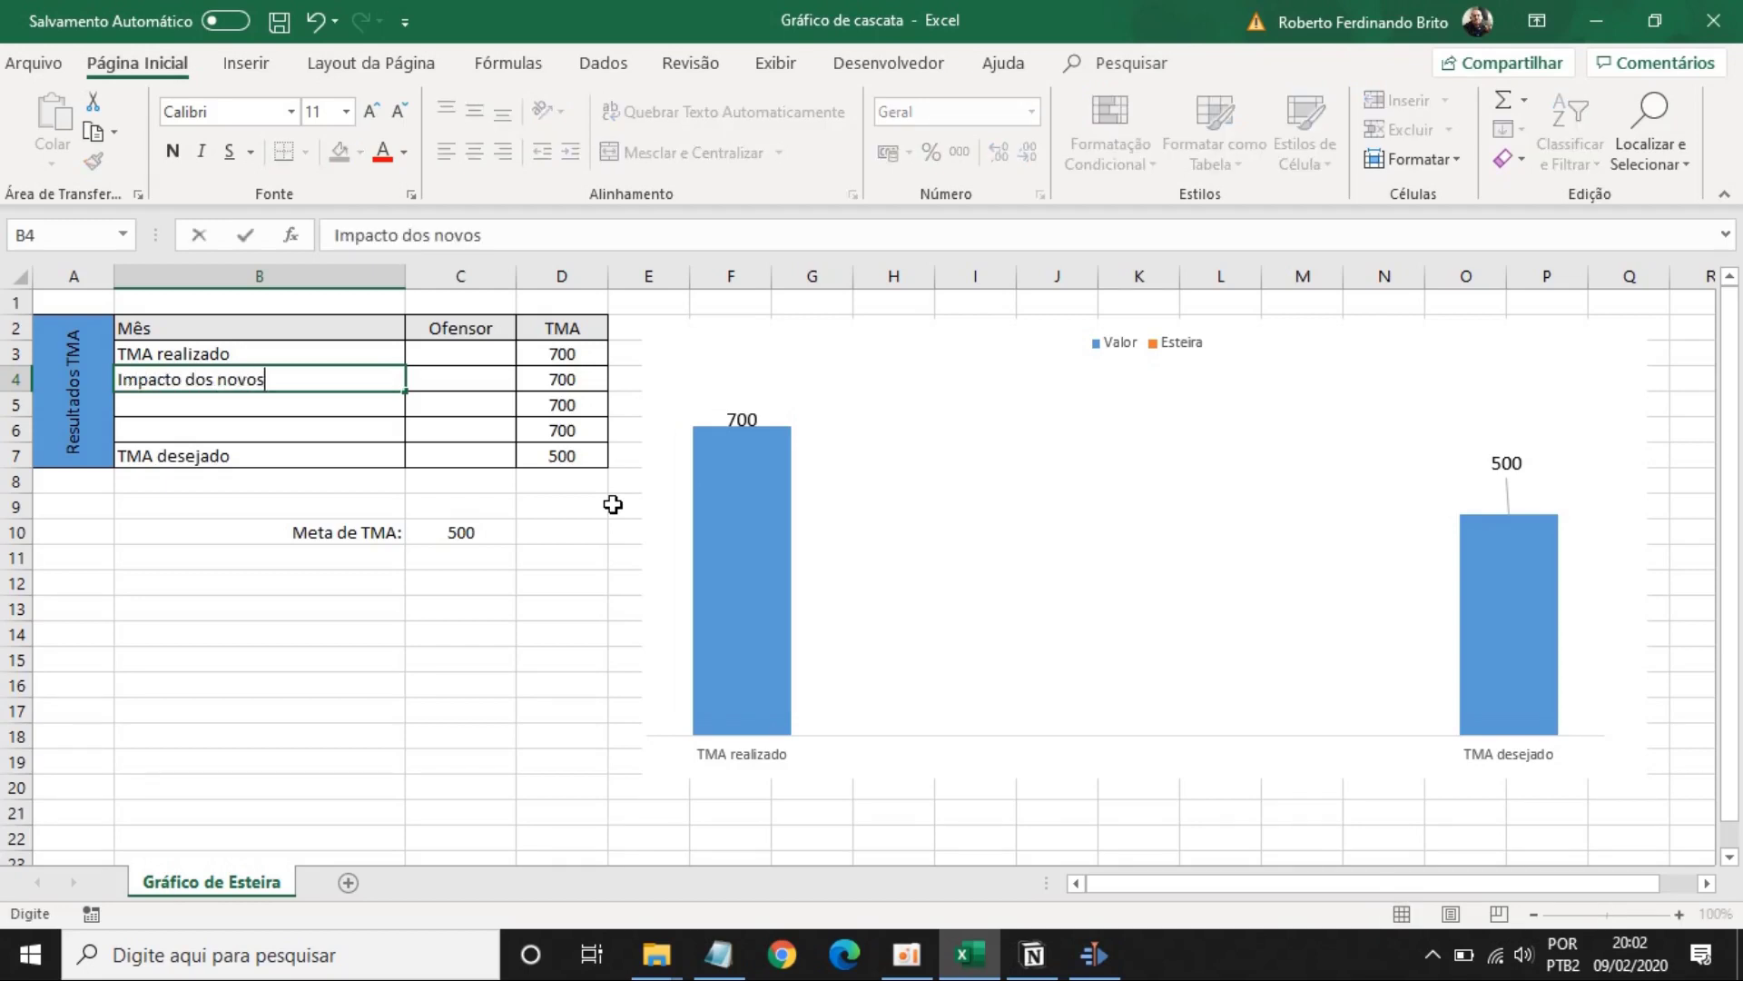
pyautogui.press('Return')
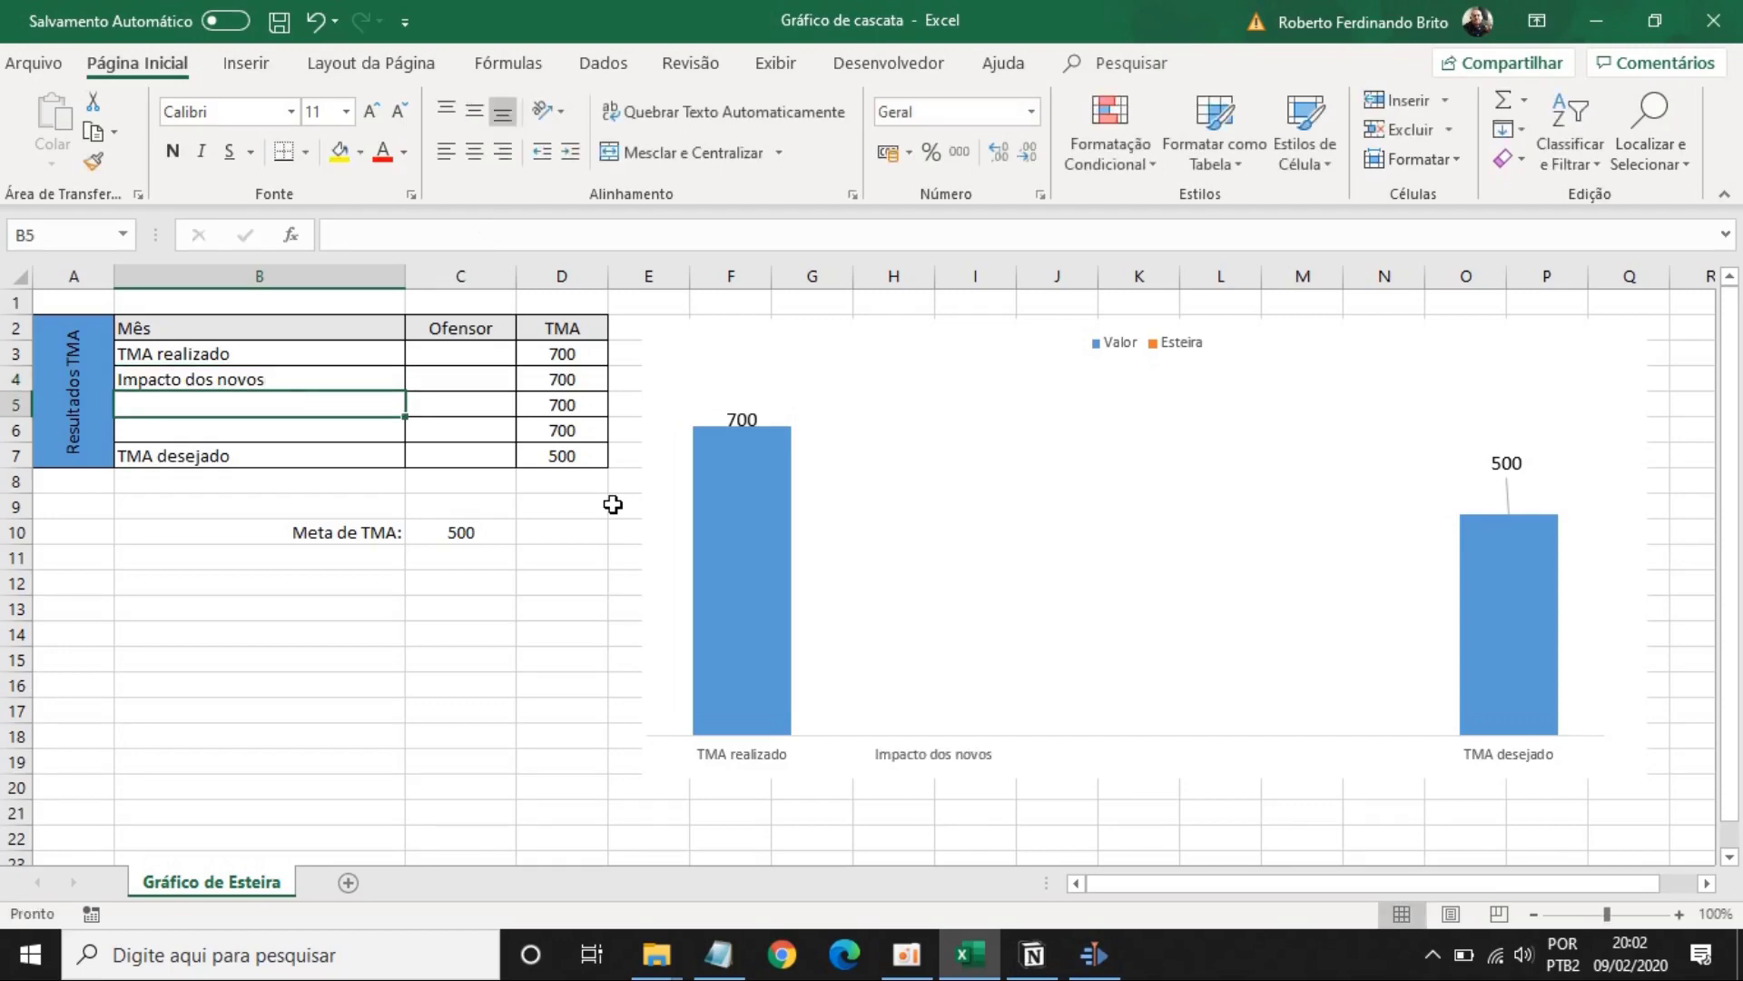
pyautogui.press('Up')
pyautogui.press('Right')
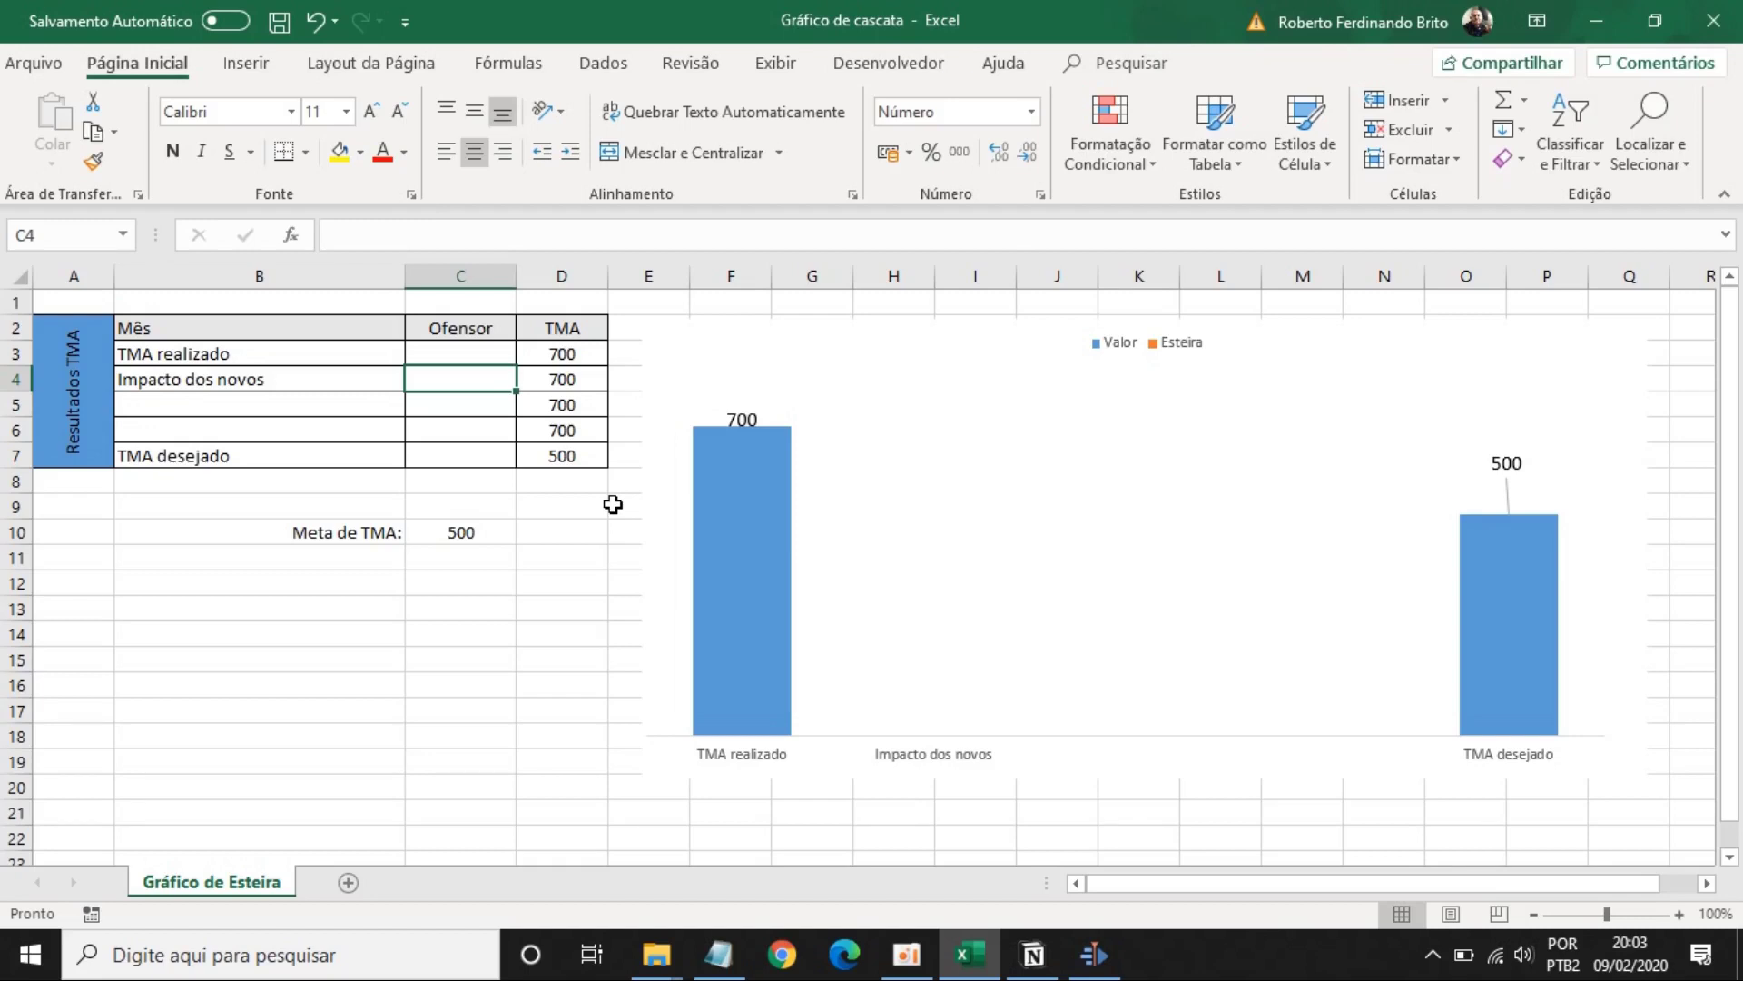
pyautogui.write('50')
pyautogui.press('Return')
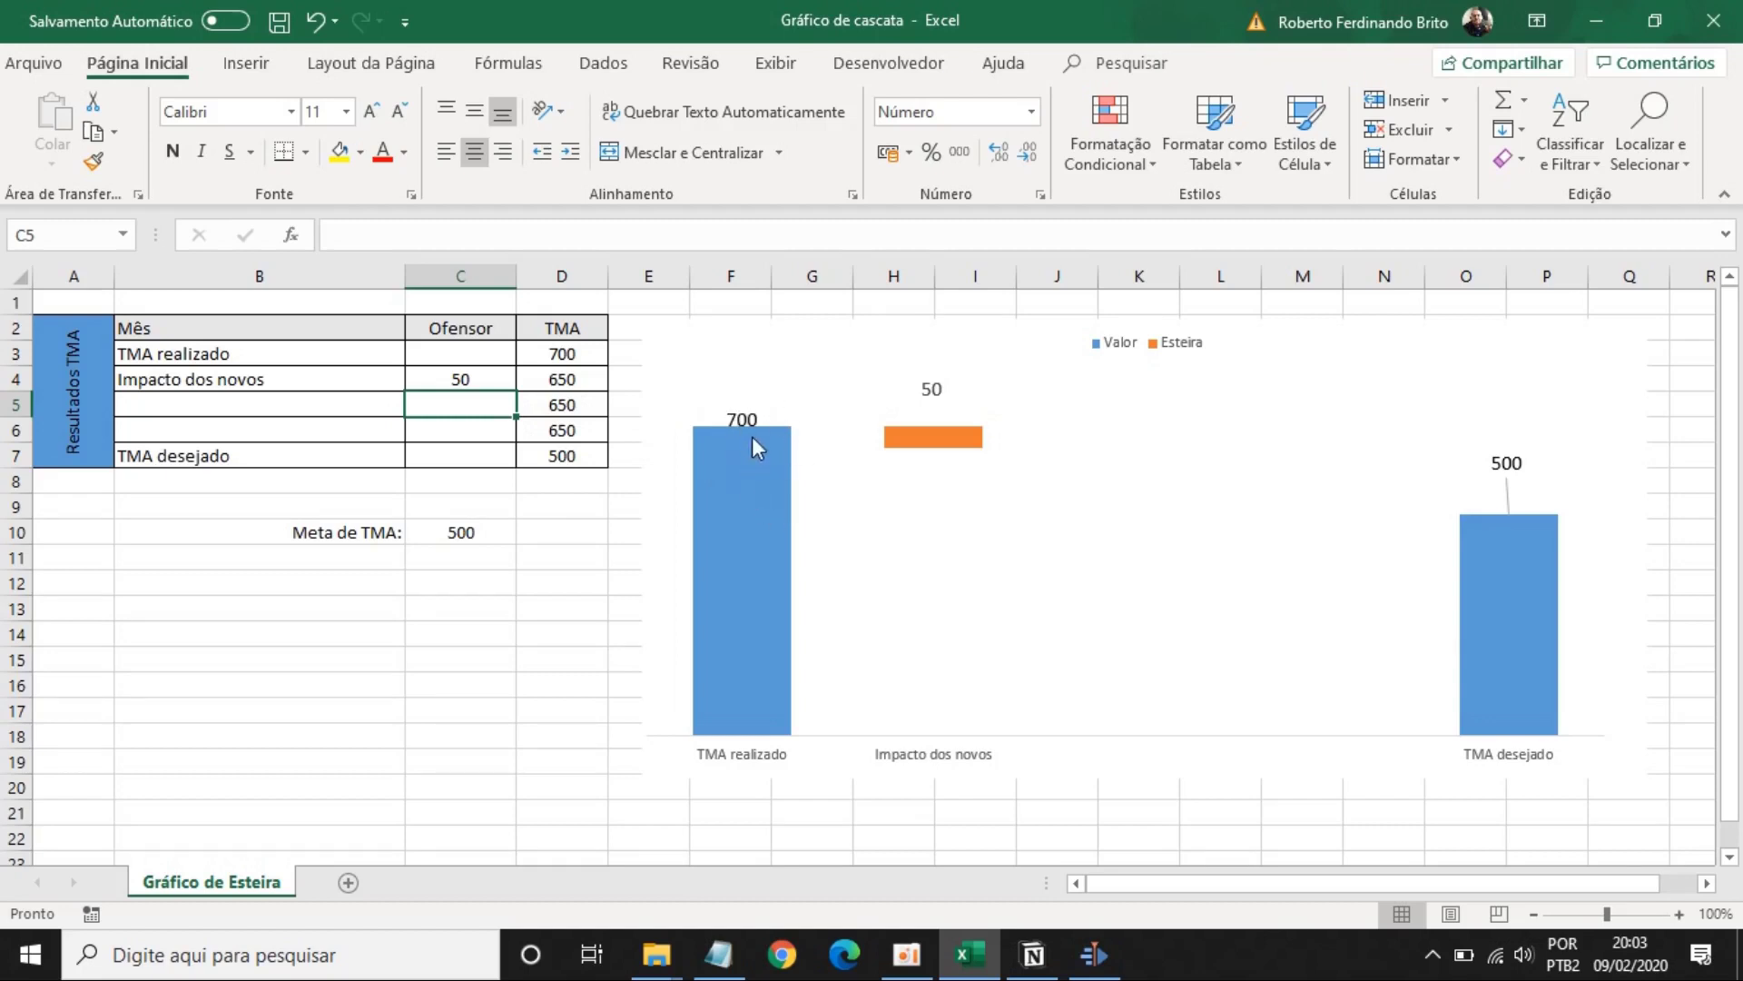
# Step: Enter the label "Lentidão sistêmica" in cell B5, below "Impacto dos novos"
pyautogui.moveTo(772, 461)
pyautogui.moveTo(1553, 528)
pyautogui.moveTo(1369, 617)
pyautogui.moveTo(1308, 493)
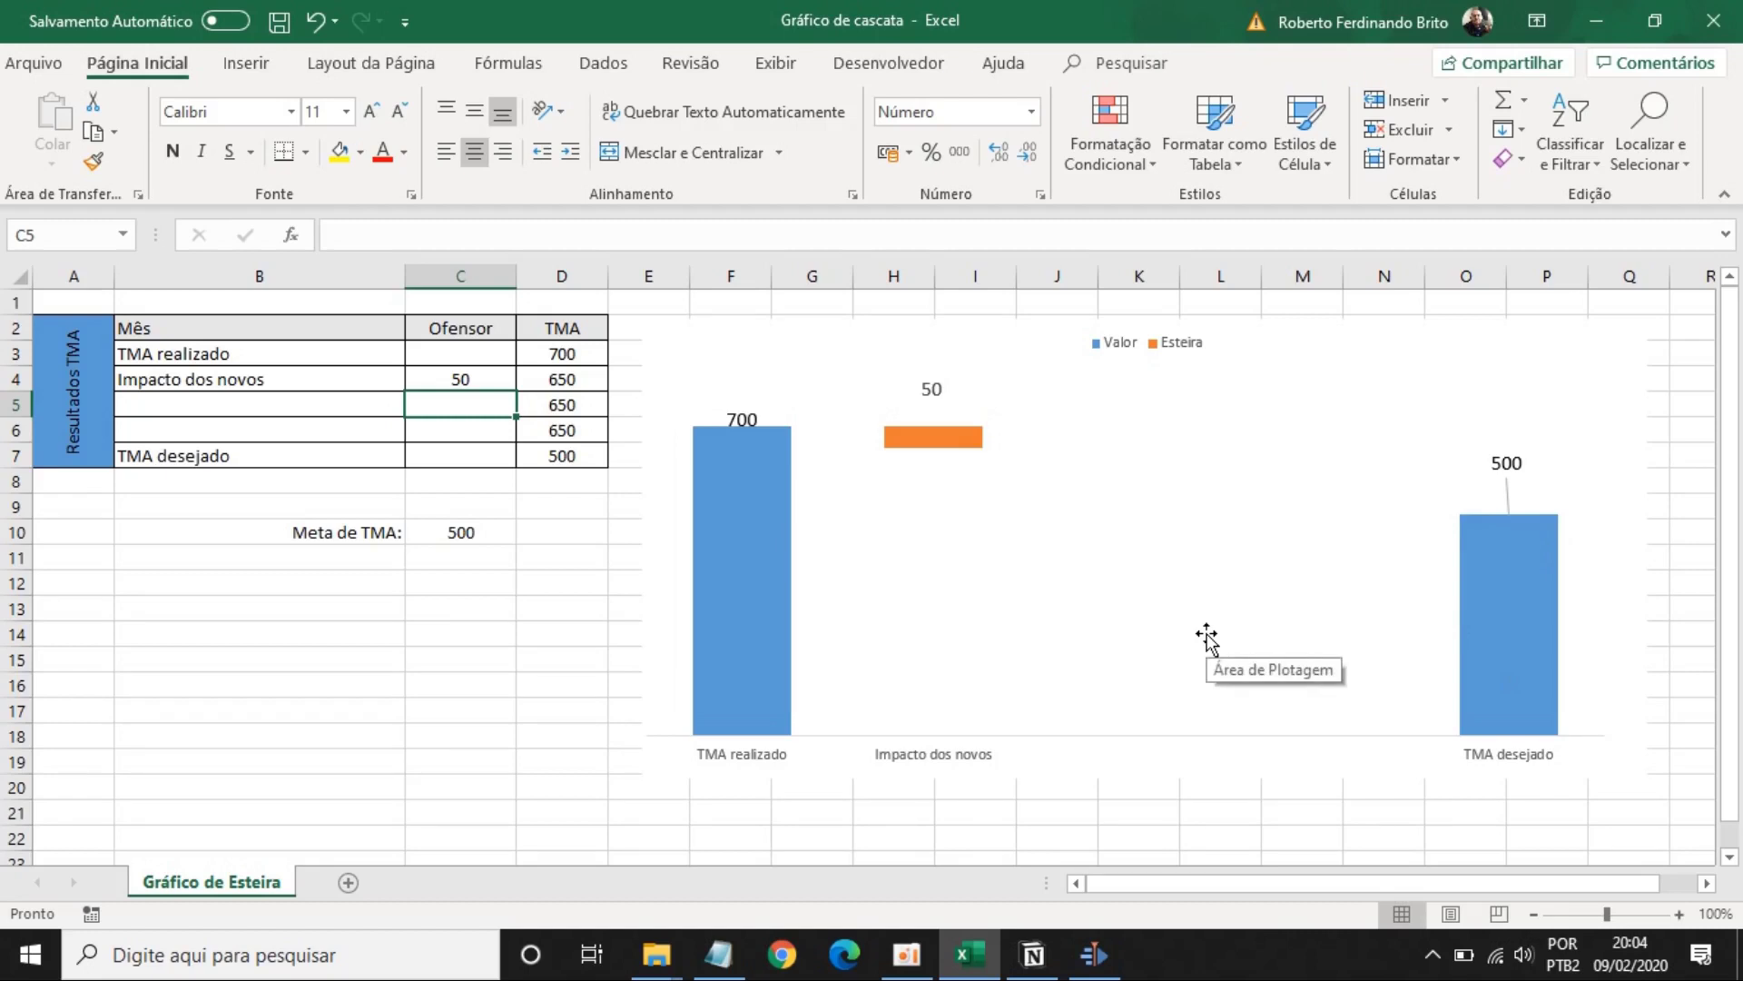
pyautogui.press('Left')
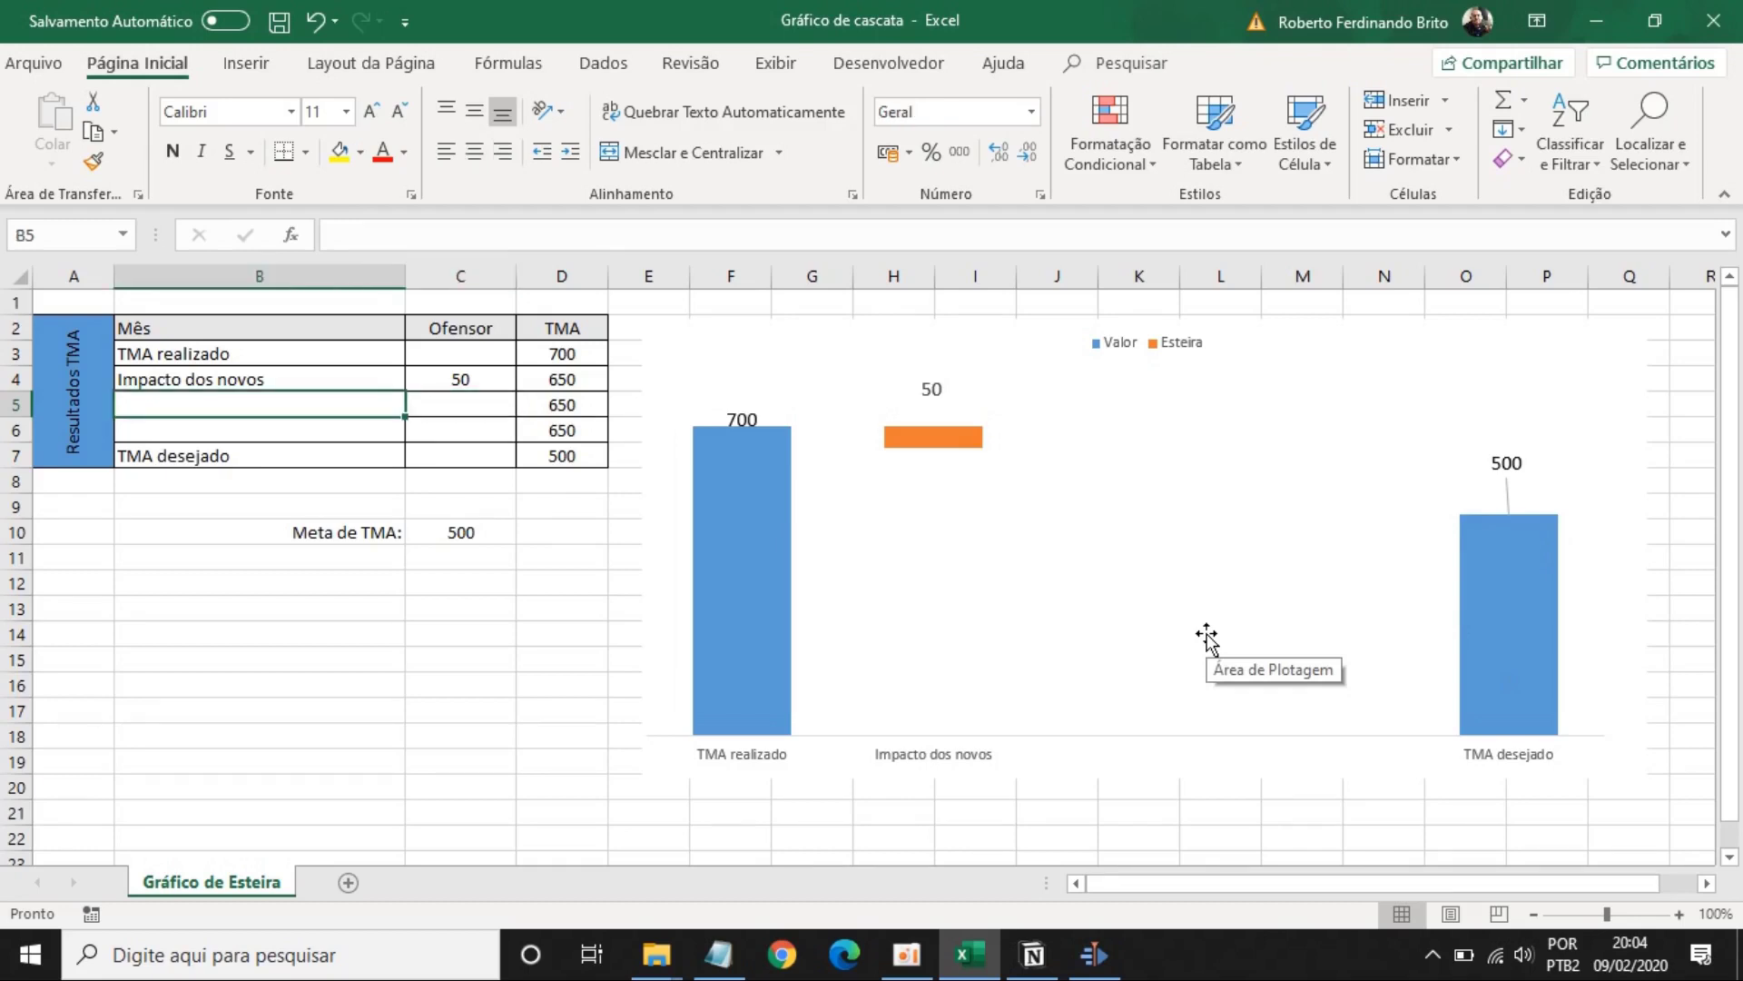
pyautogui.write('Lentião')
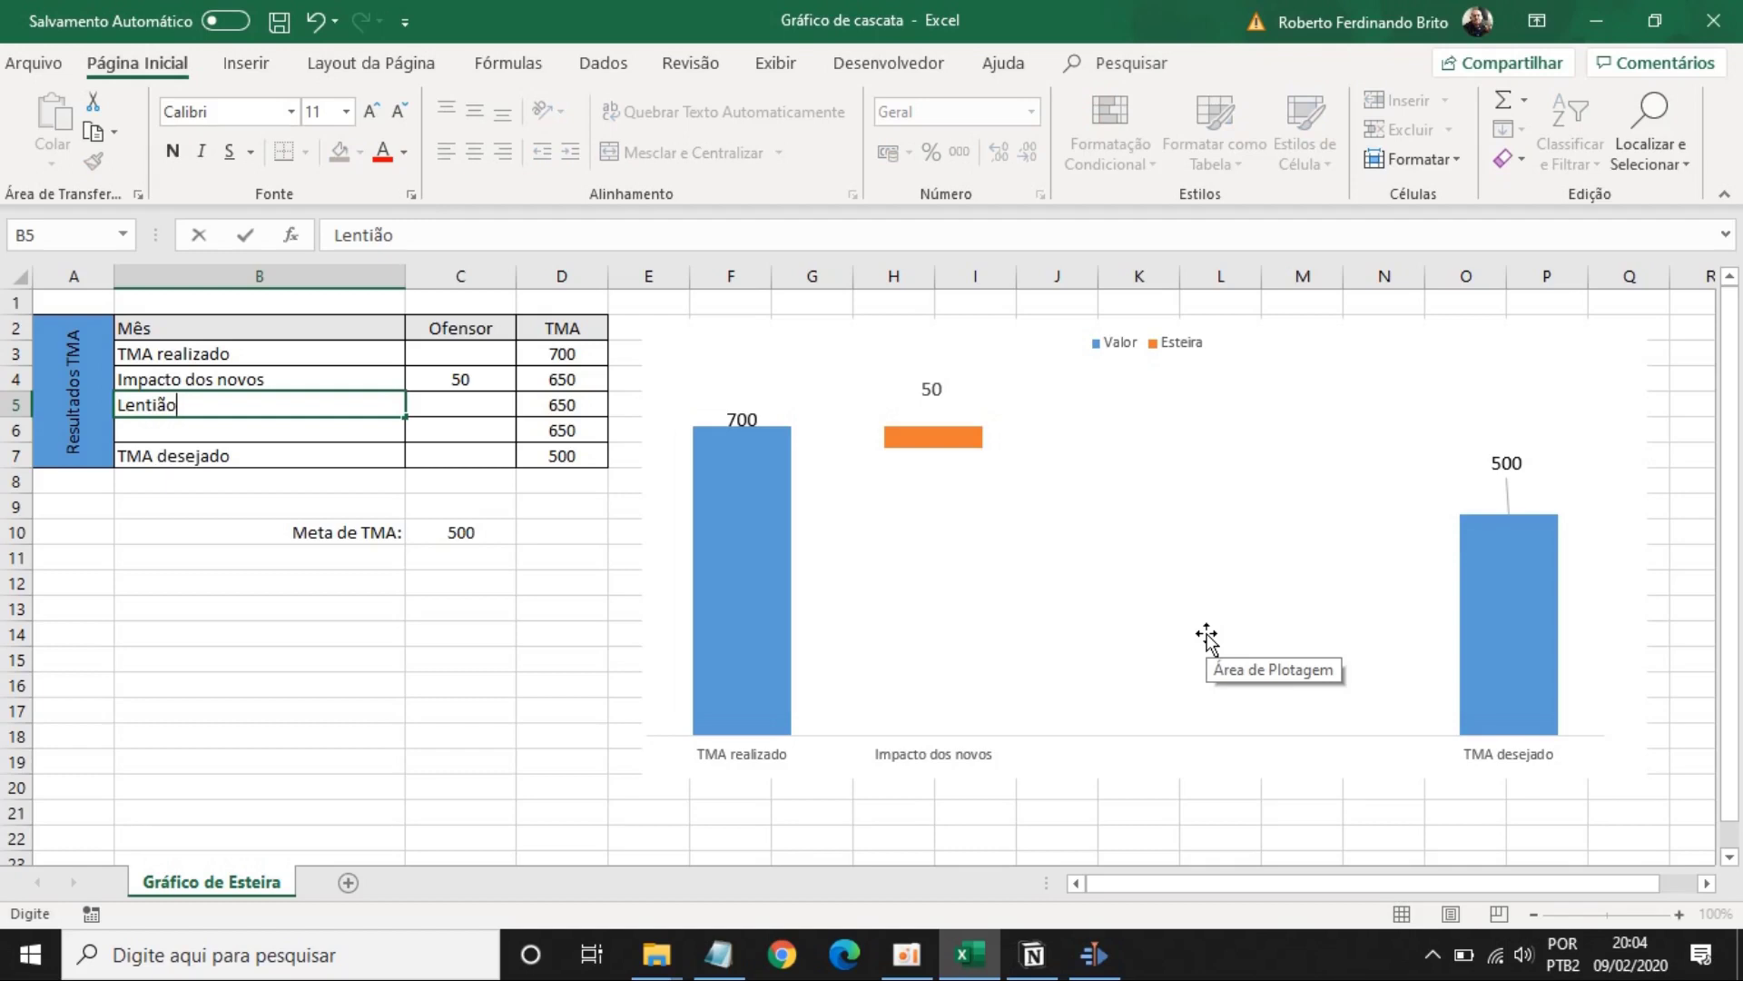
pyautogui.press('BackSpace')
pyautogui.press('BackSpace')
pyautogui.write('dão sistêmica')
pyautogui.press('Return')
pyautogui.press('Up')
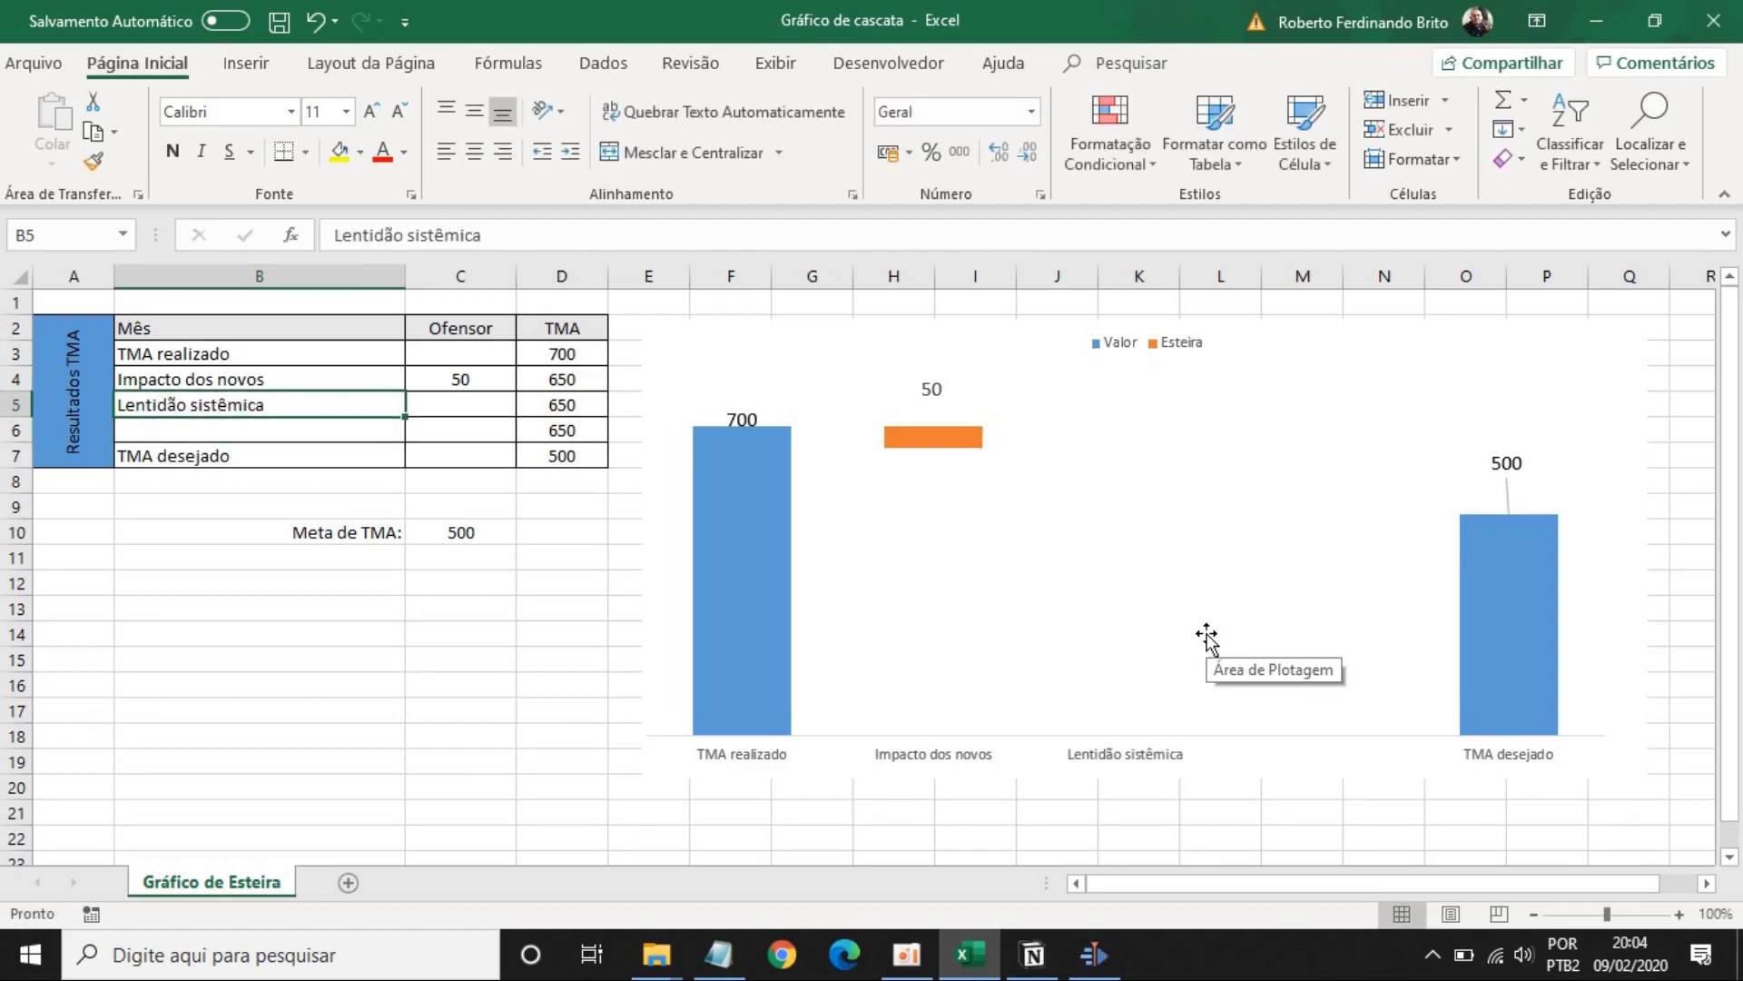
# Step: Enter 50 as the Ofensor value for "Lentidão sistêmica" in C5
pyautogui.press('Right')
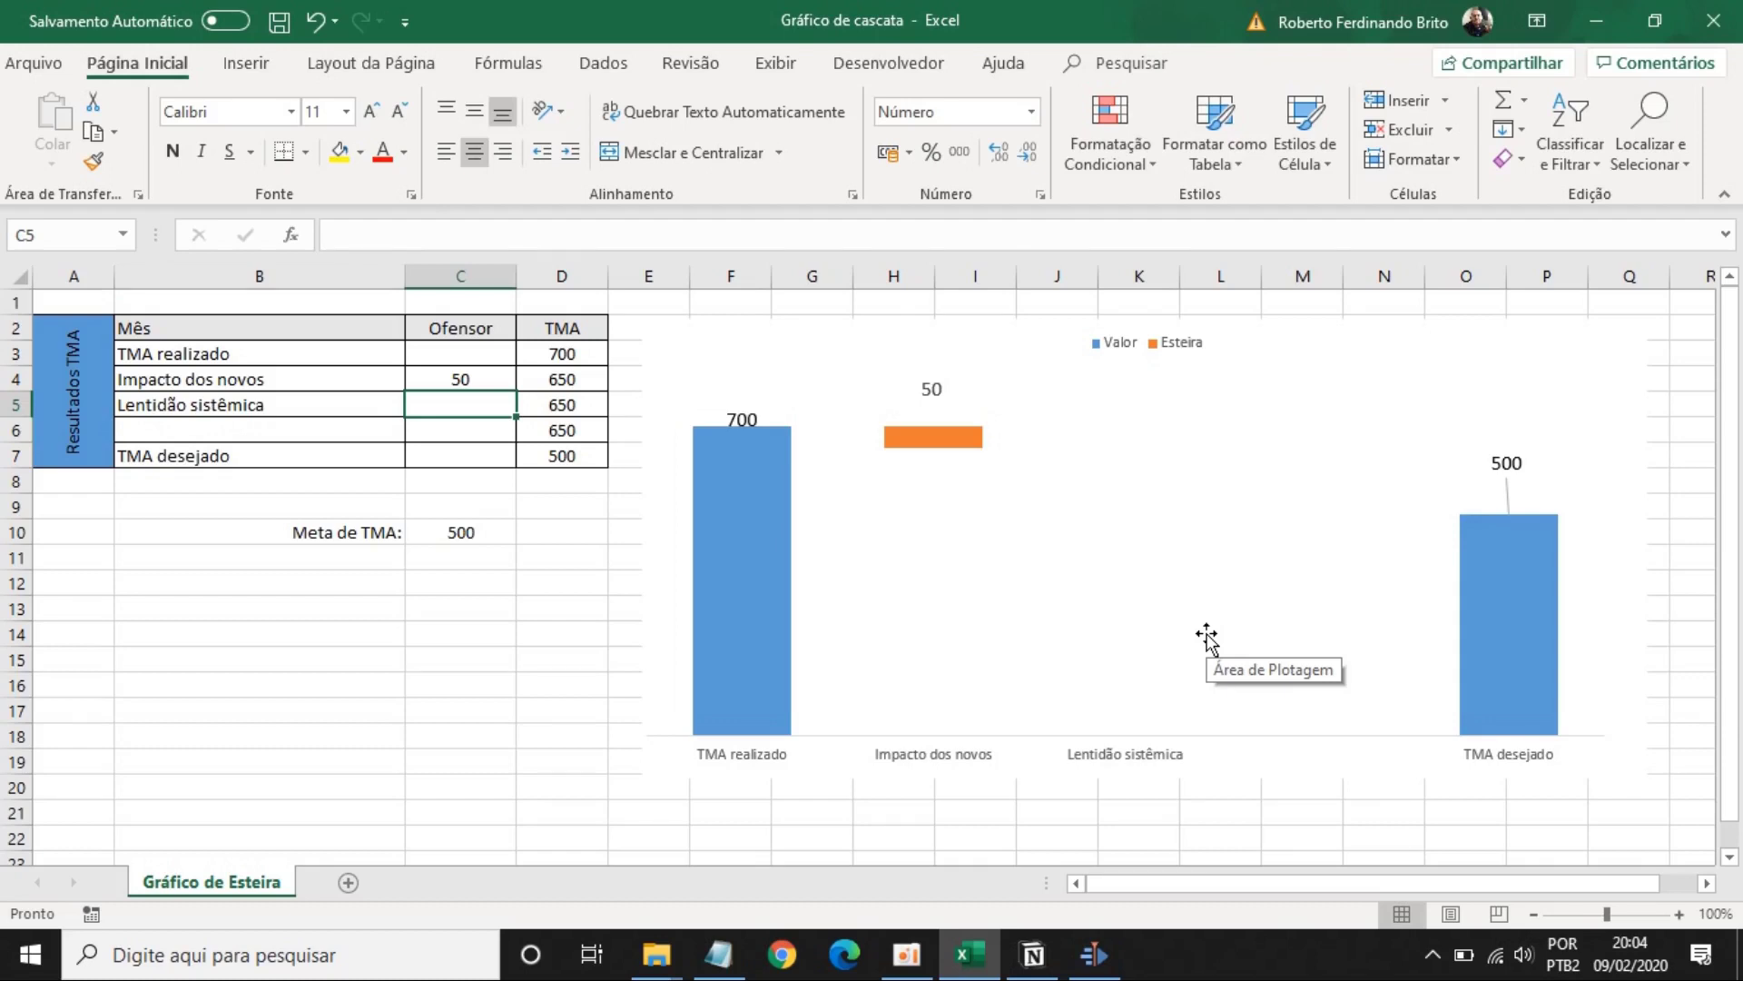
pyautogui.press('Up')
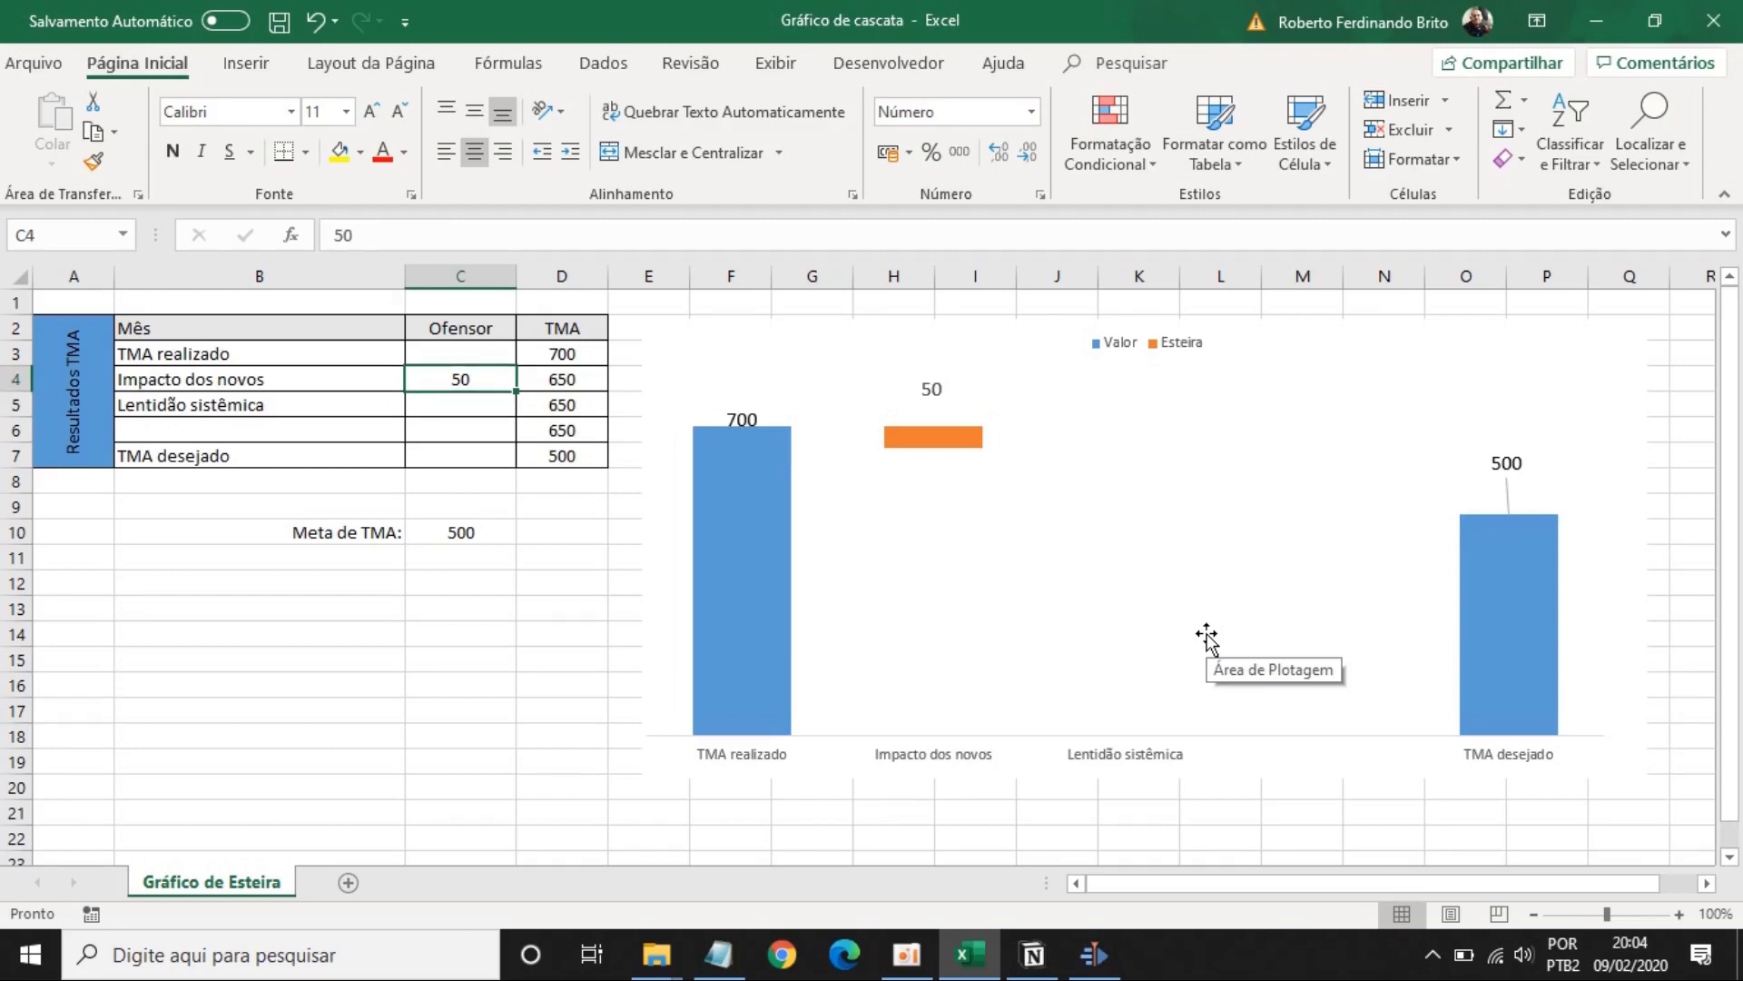
pyautogui.press('Left')
pyautogui.press('Right')
pyautogui.press('Right')
pyautogui.press('Left')
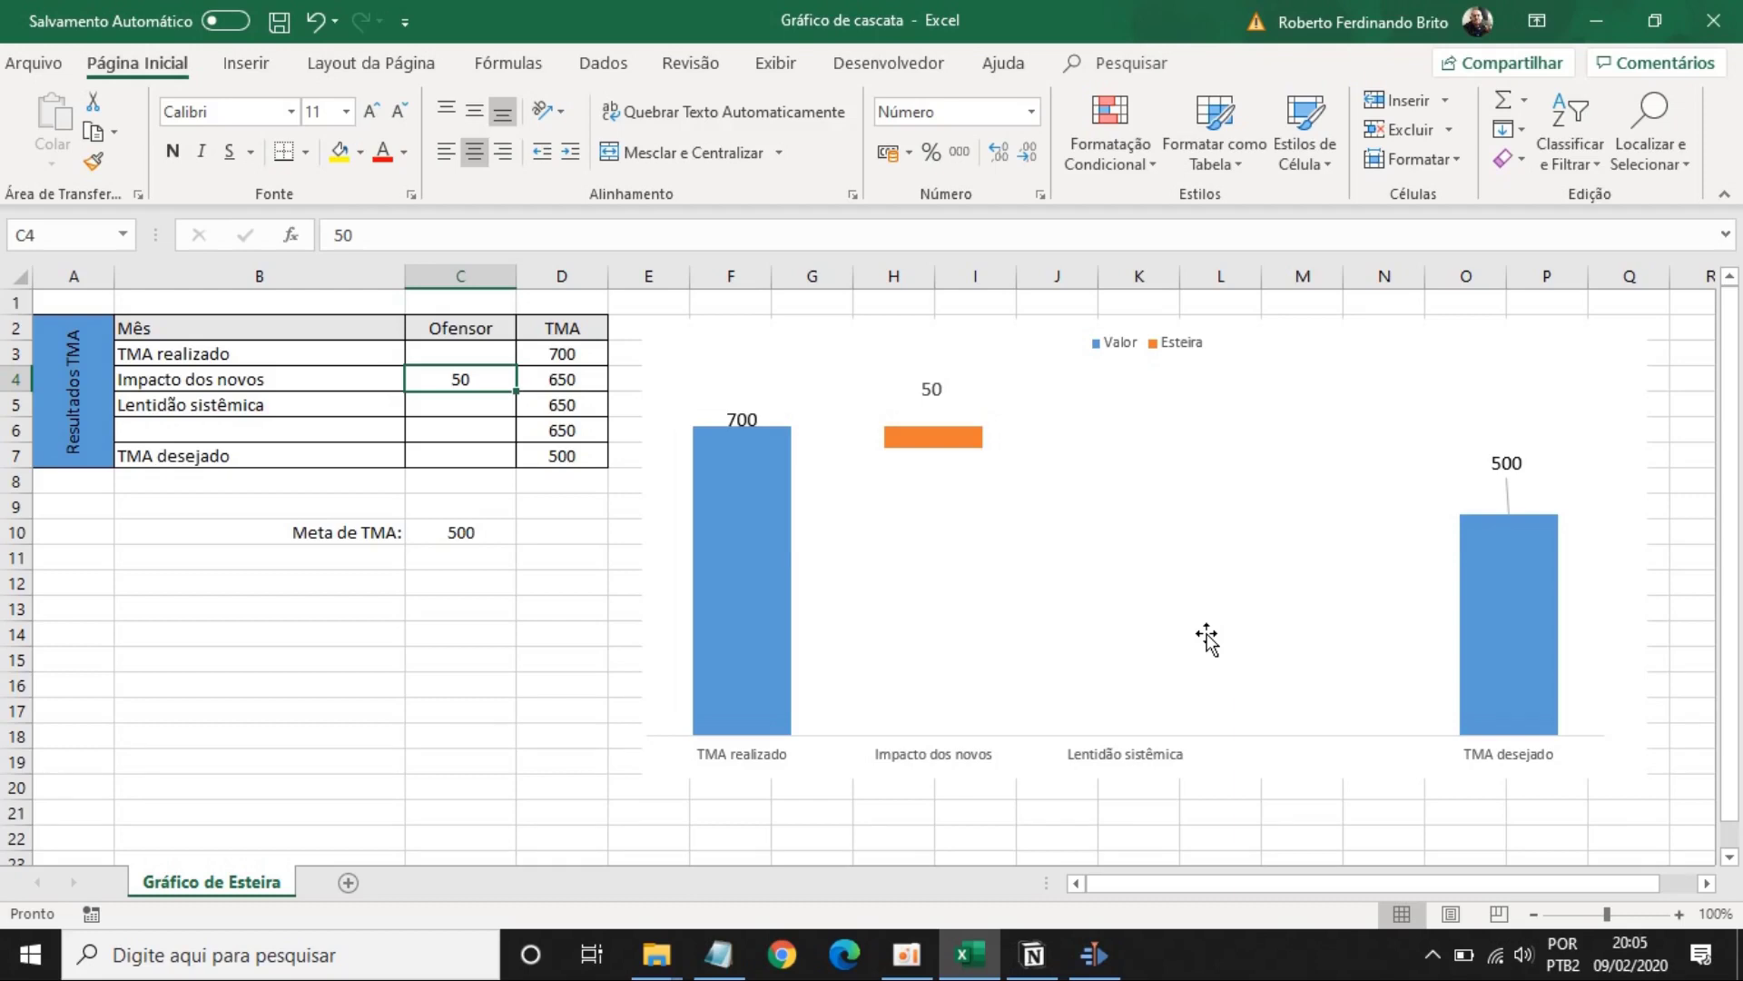
pyautogui.press('Down')
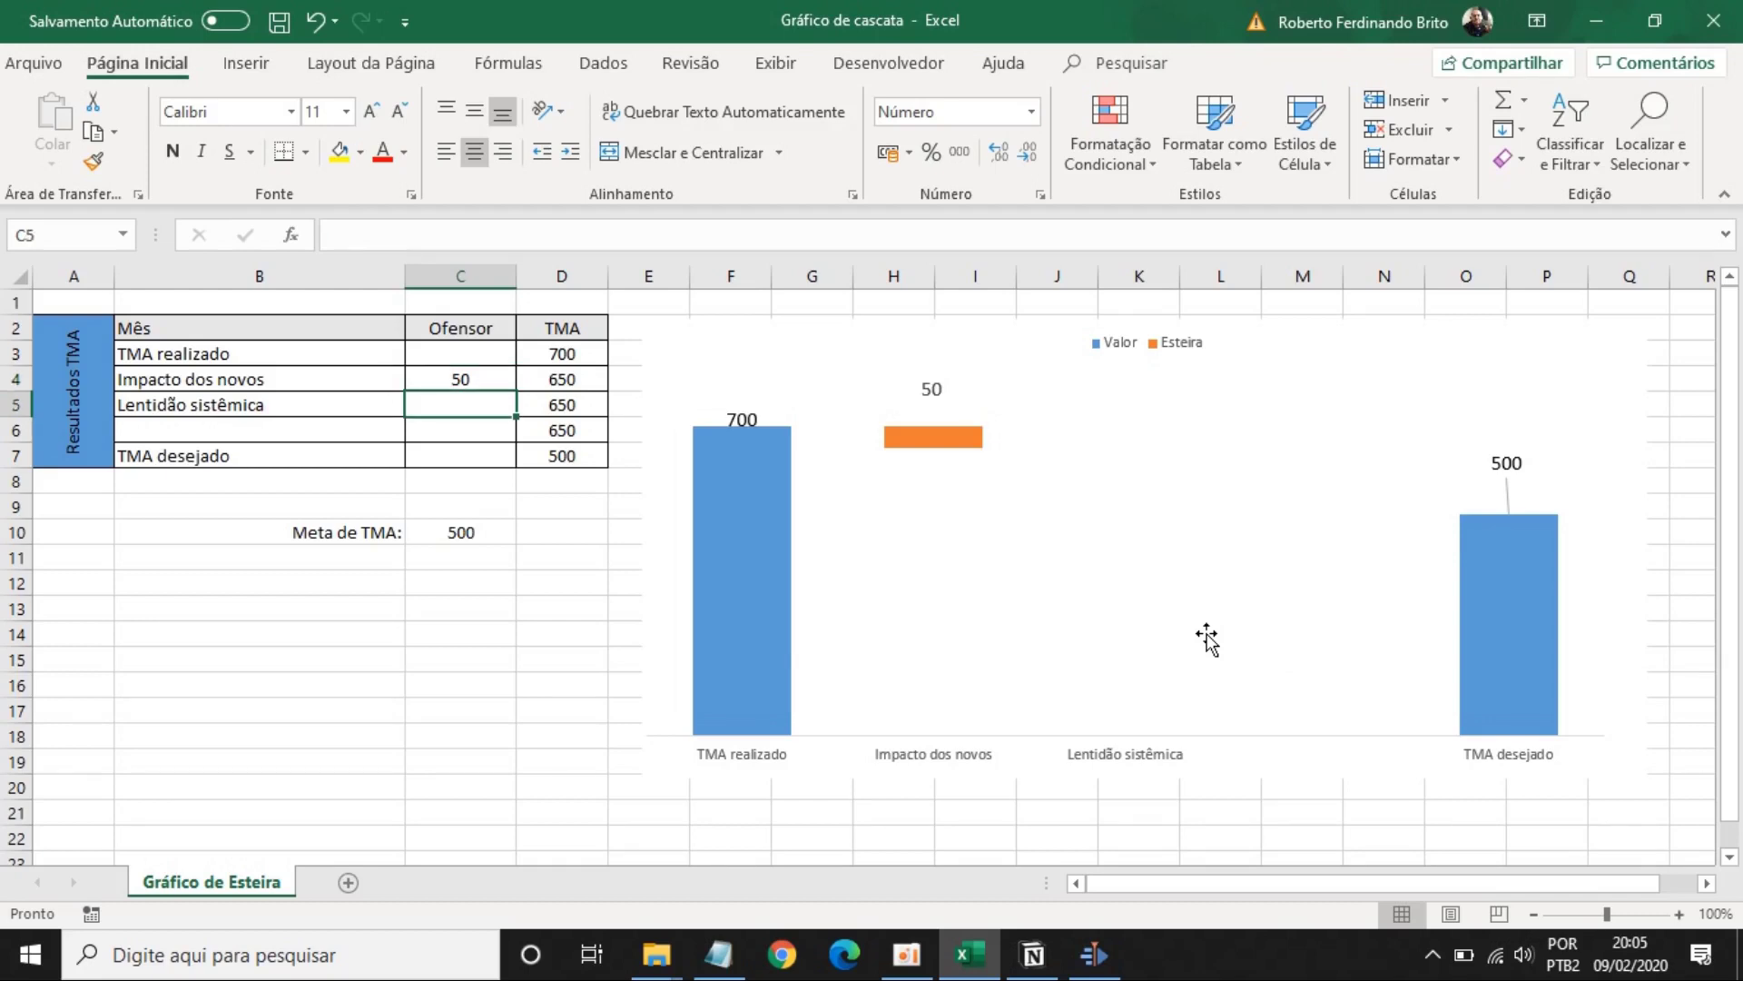
pyautogui.write('50')
pyautogui.press('Return')
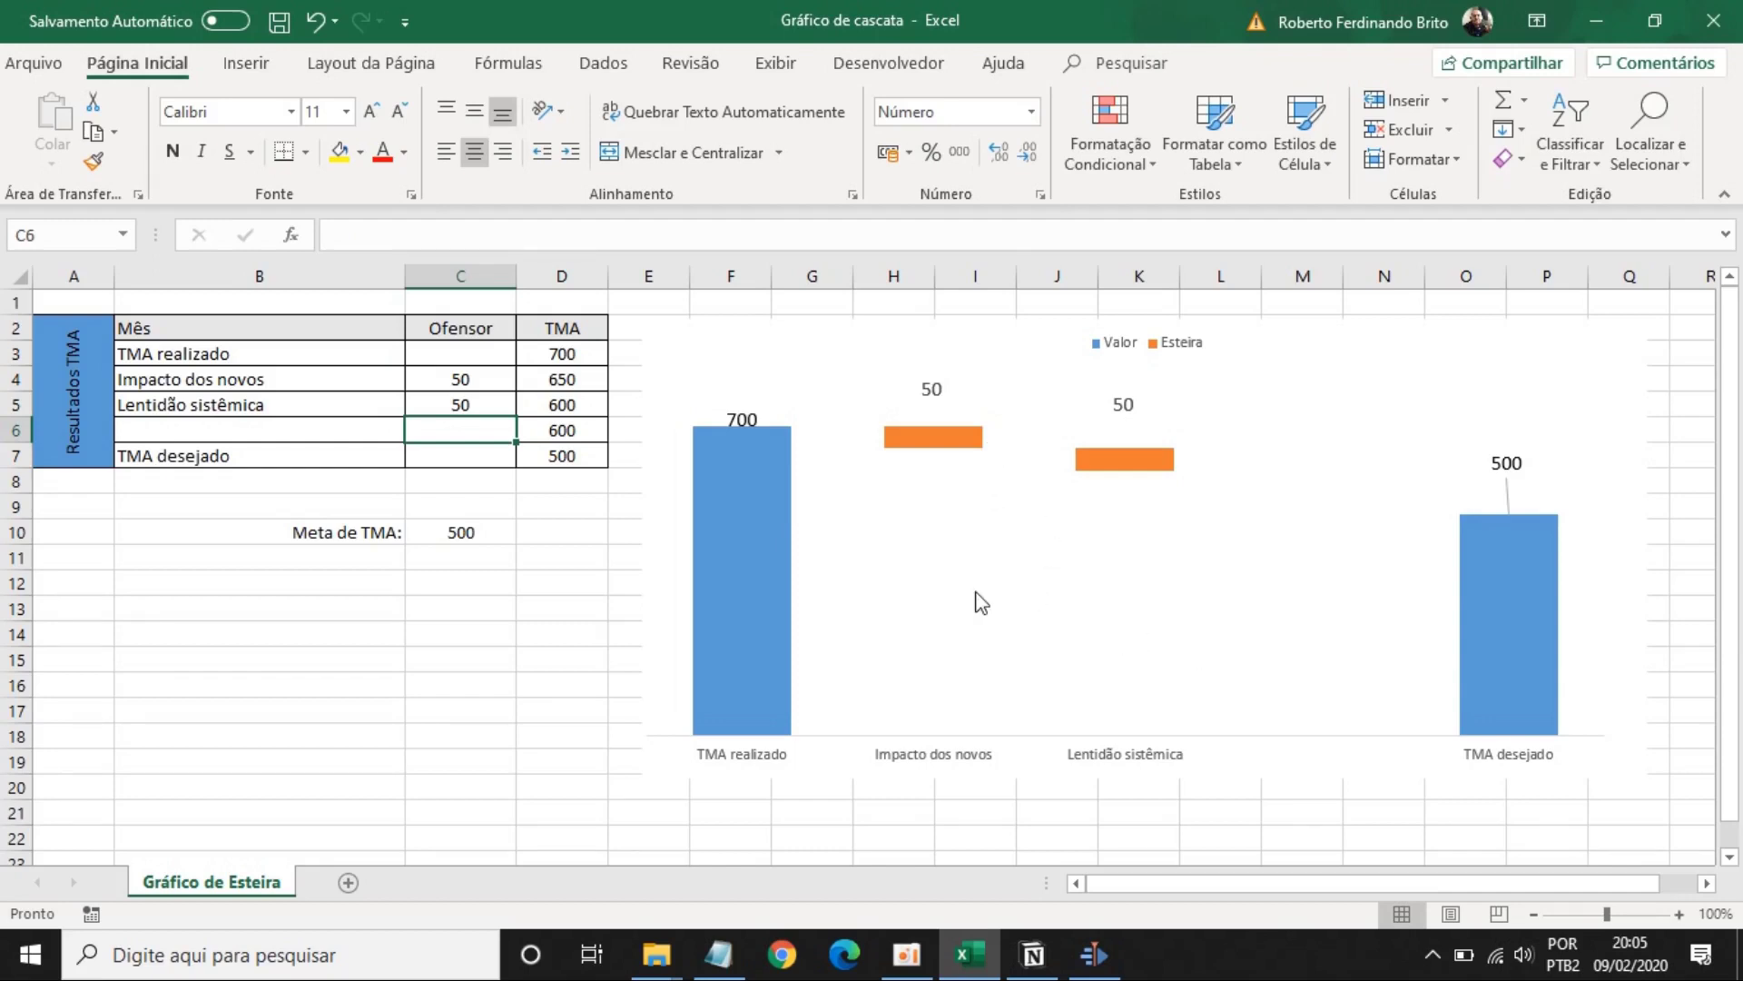
# Step: Enter the label "Motivo do contato" in cell B6, above "TMA desejado"
pyautogui.moveTo(1162, 467)
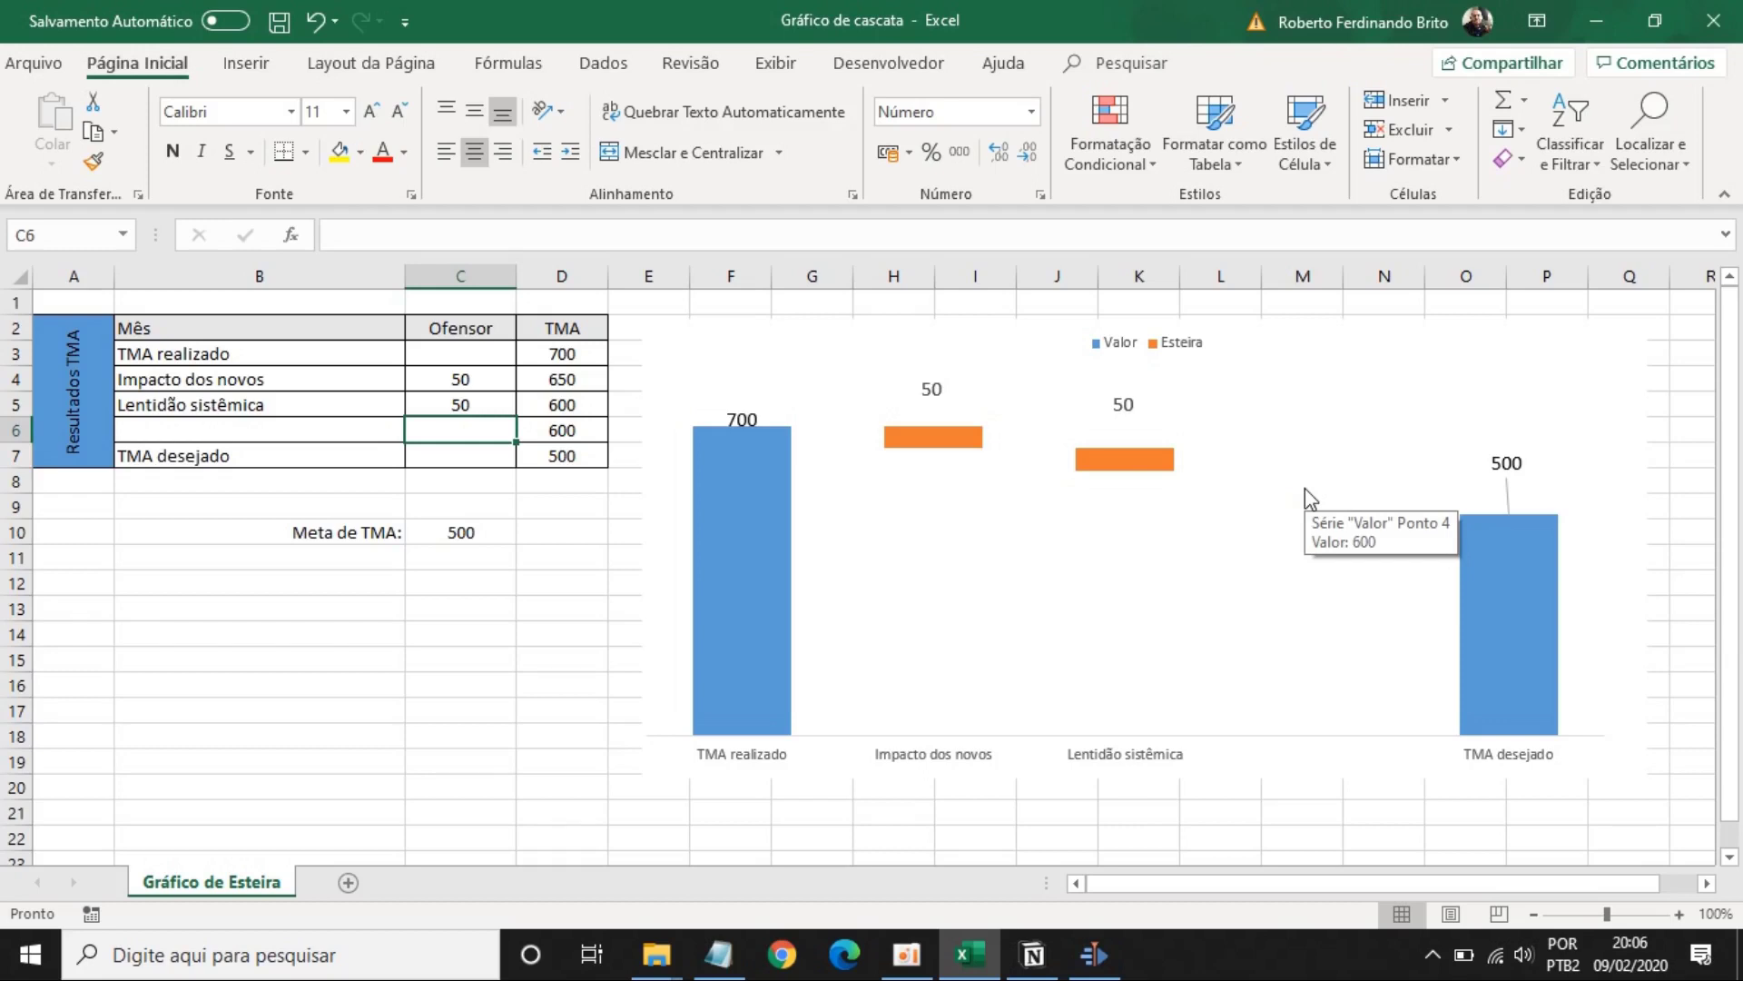
pyautogui.press('Left')
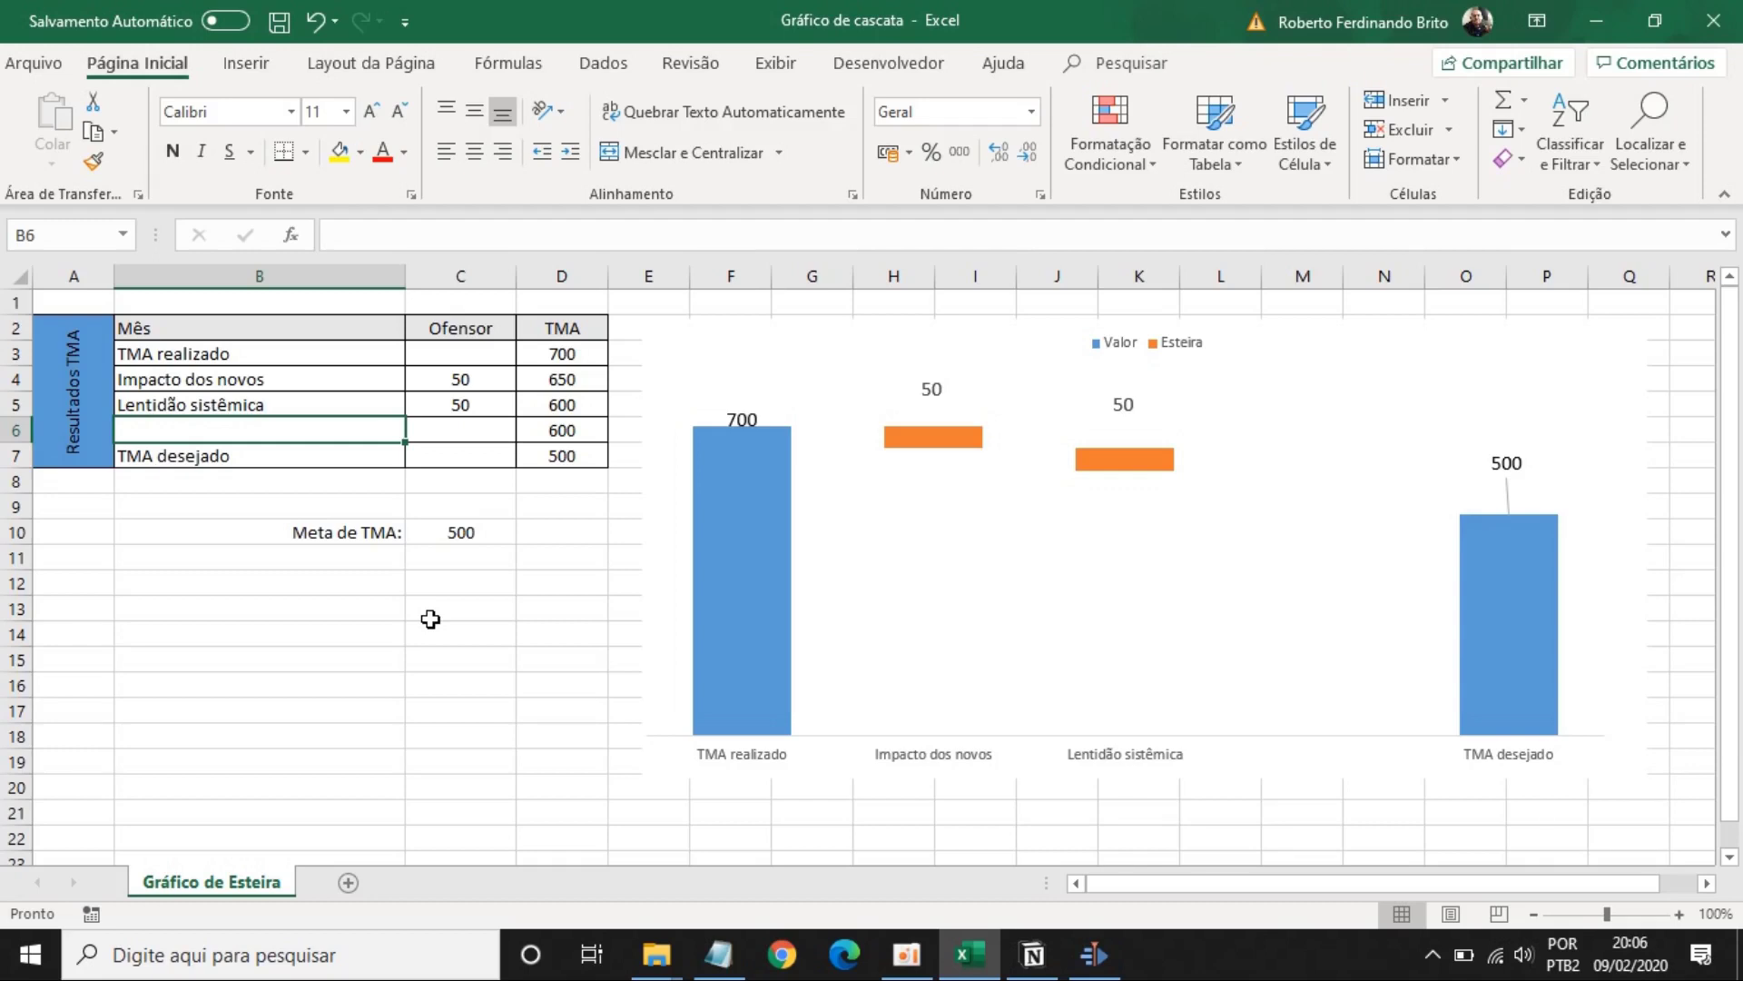
pyautogui.moveTo(251, 431); pyautogui.dragTo(449, 433)
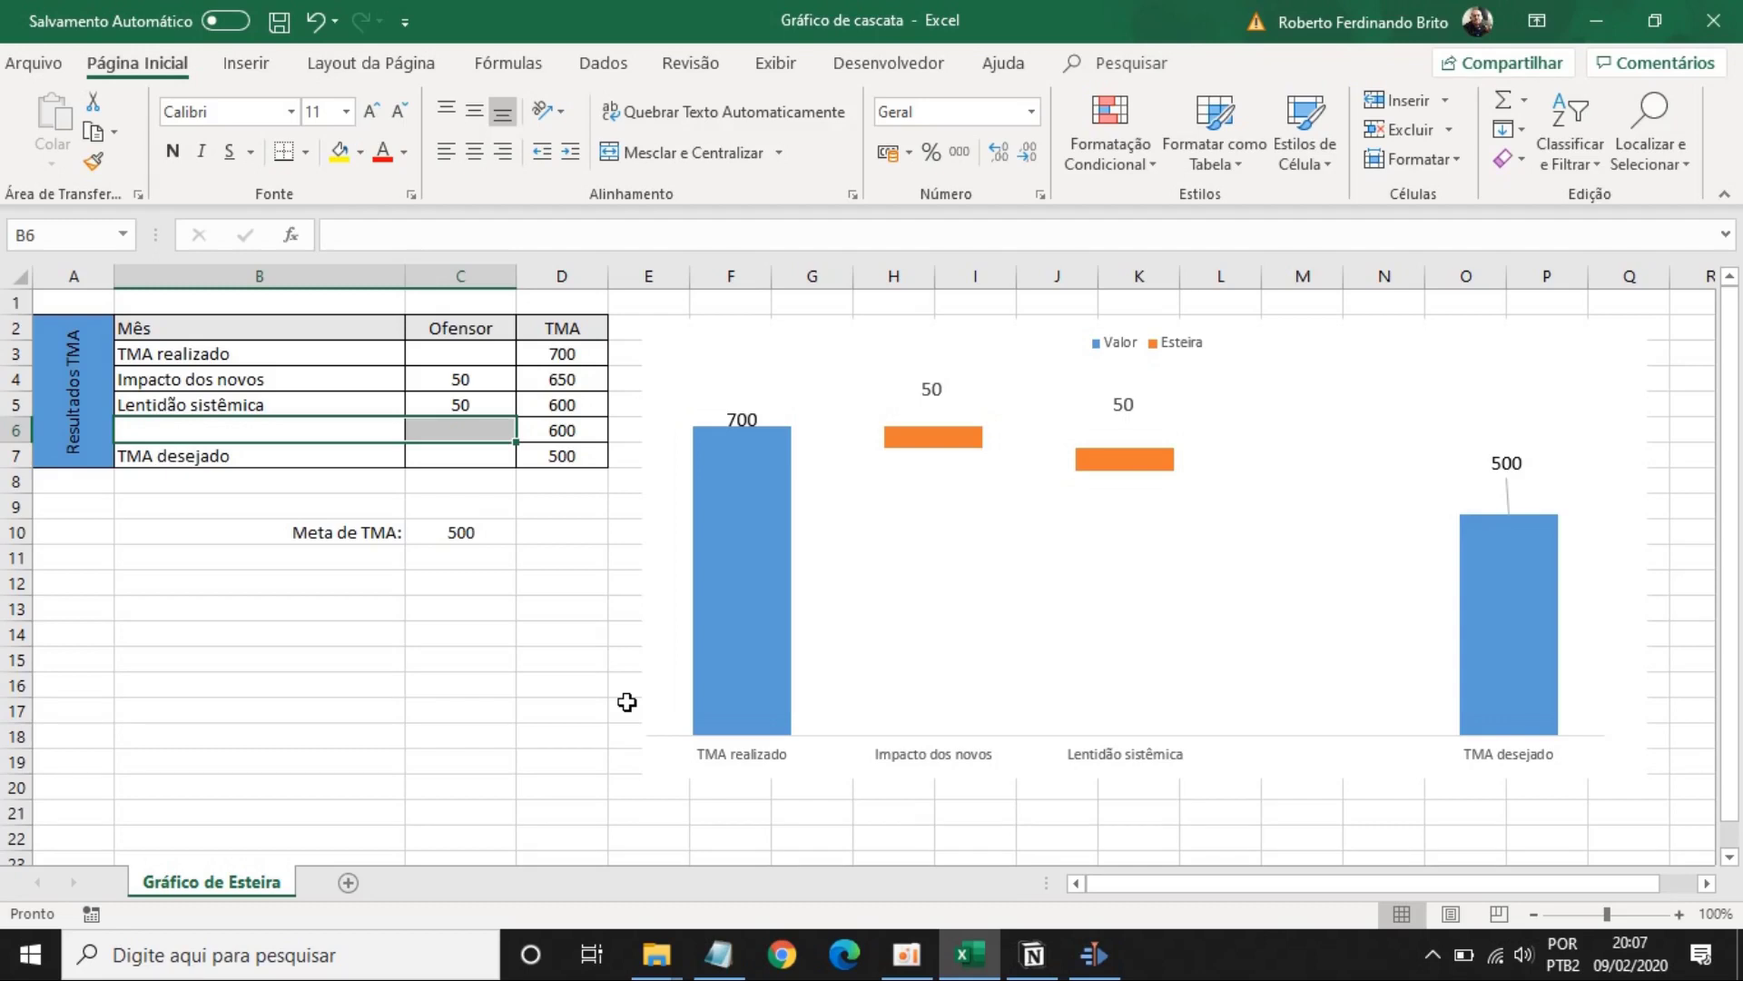
pyautogui.press('Left')
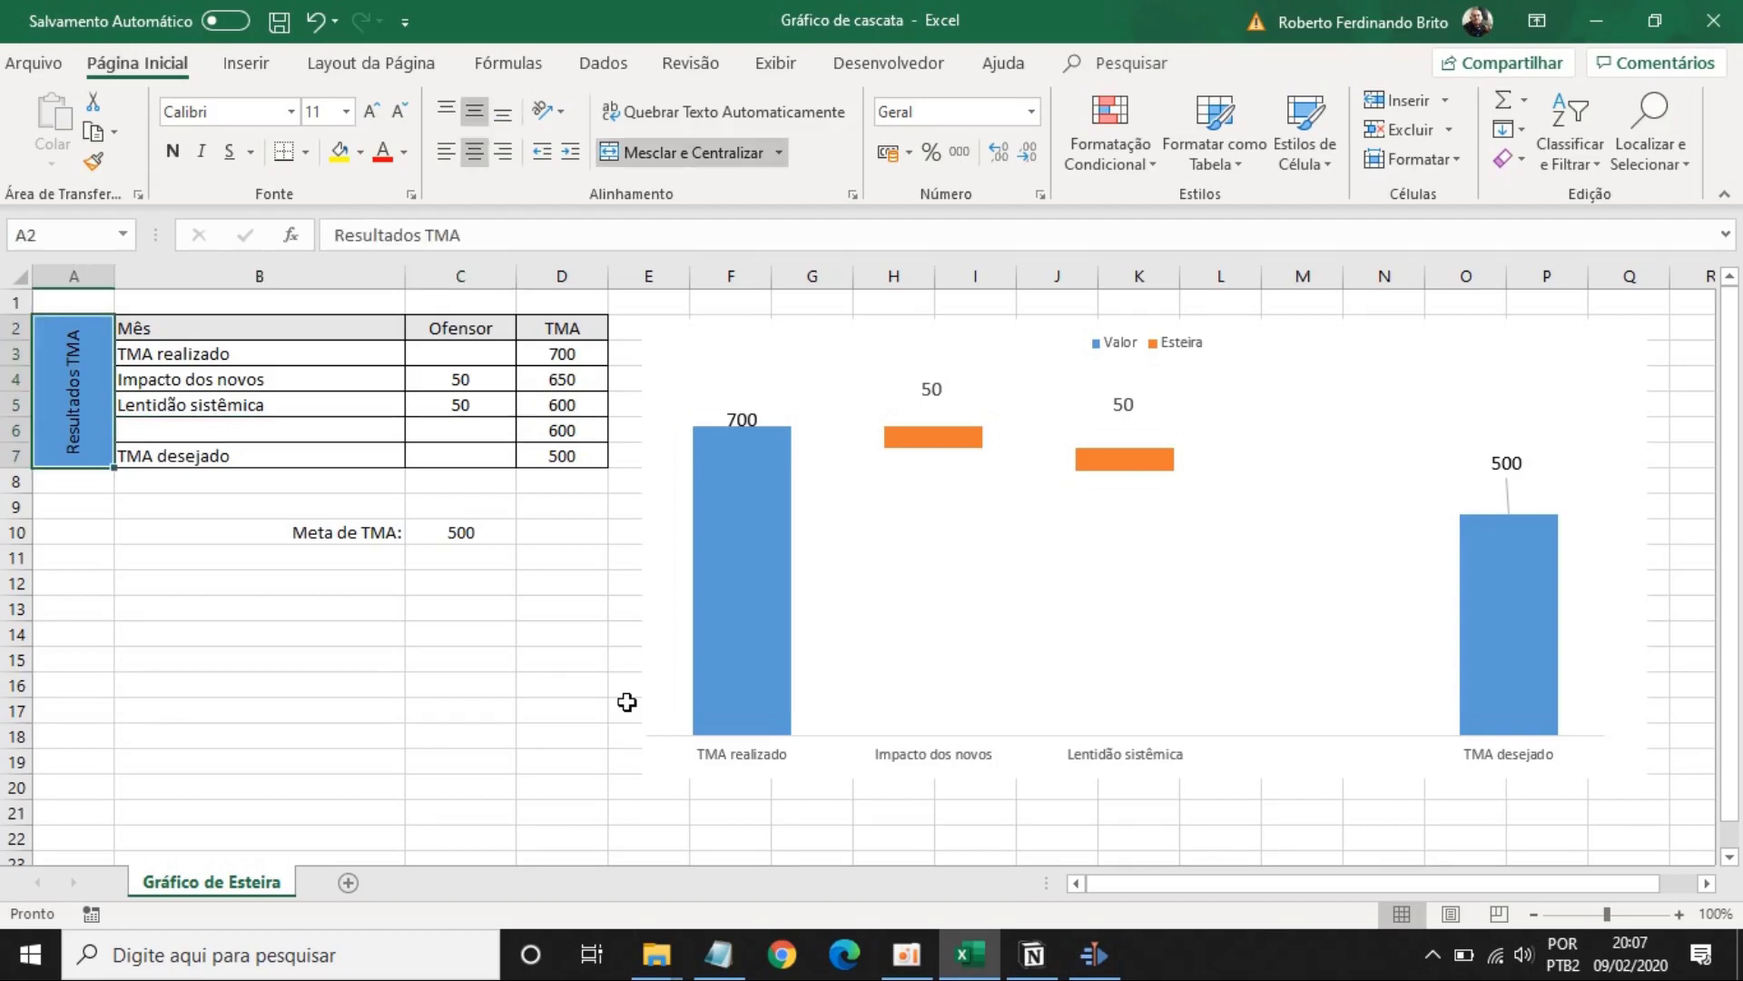
pyautogui.press('Right')
pyautogui.write('Motivo do ')
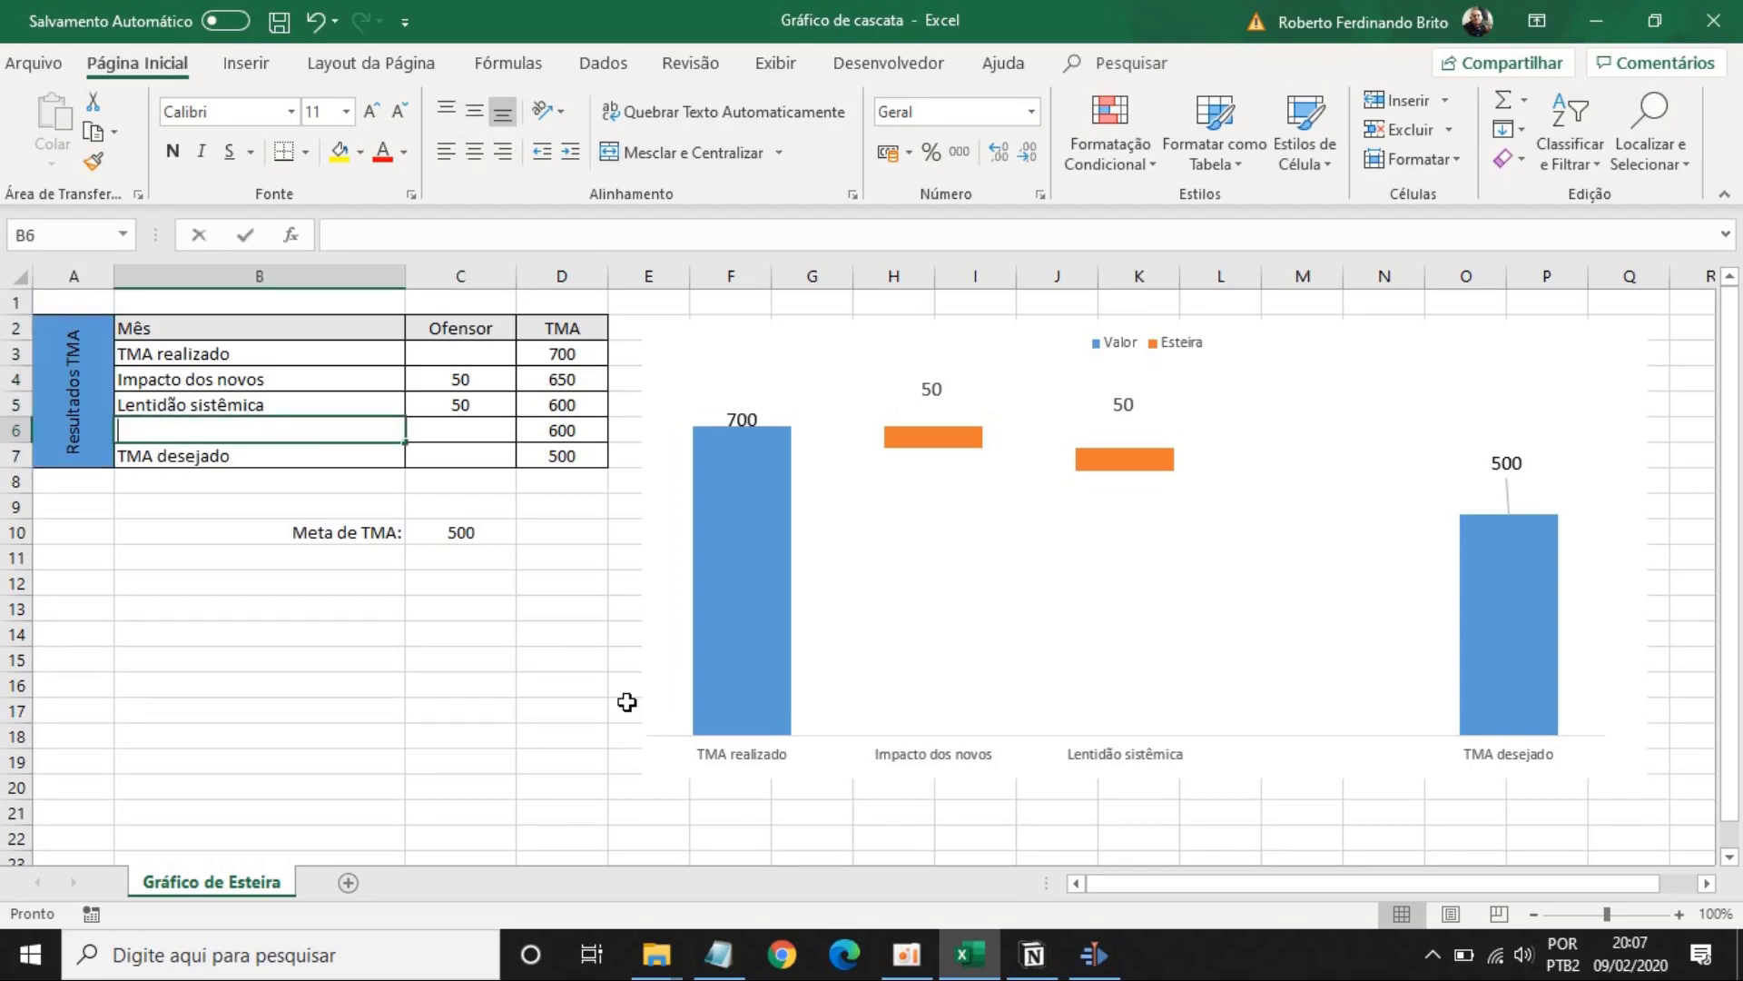
pyautogui.write('contato')
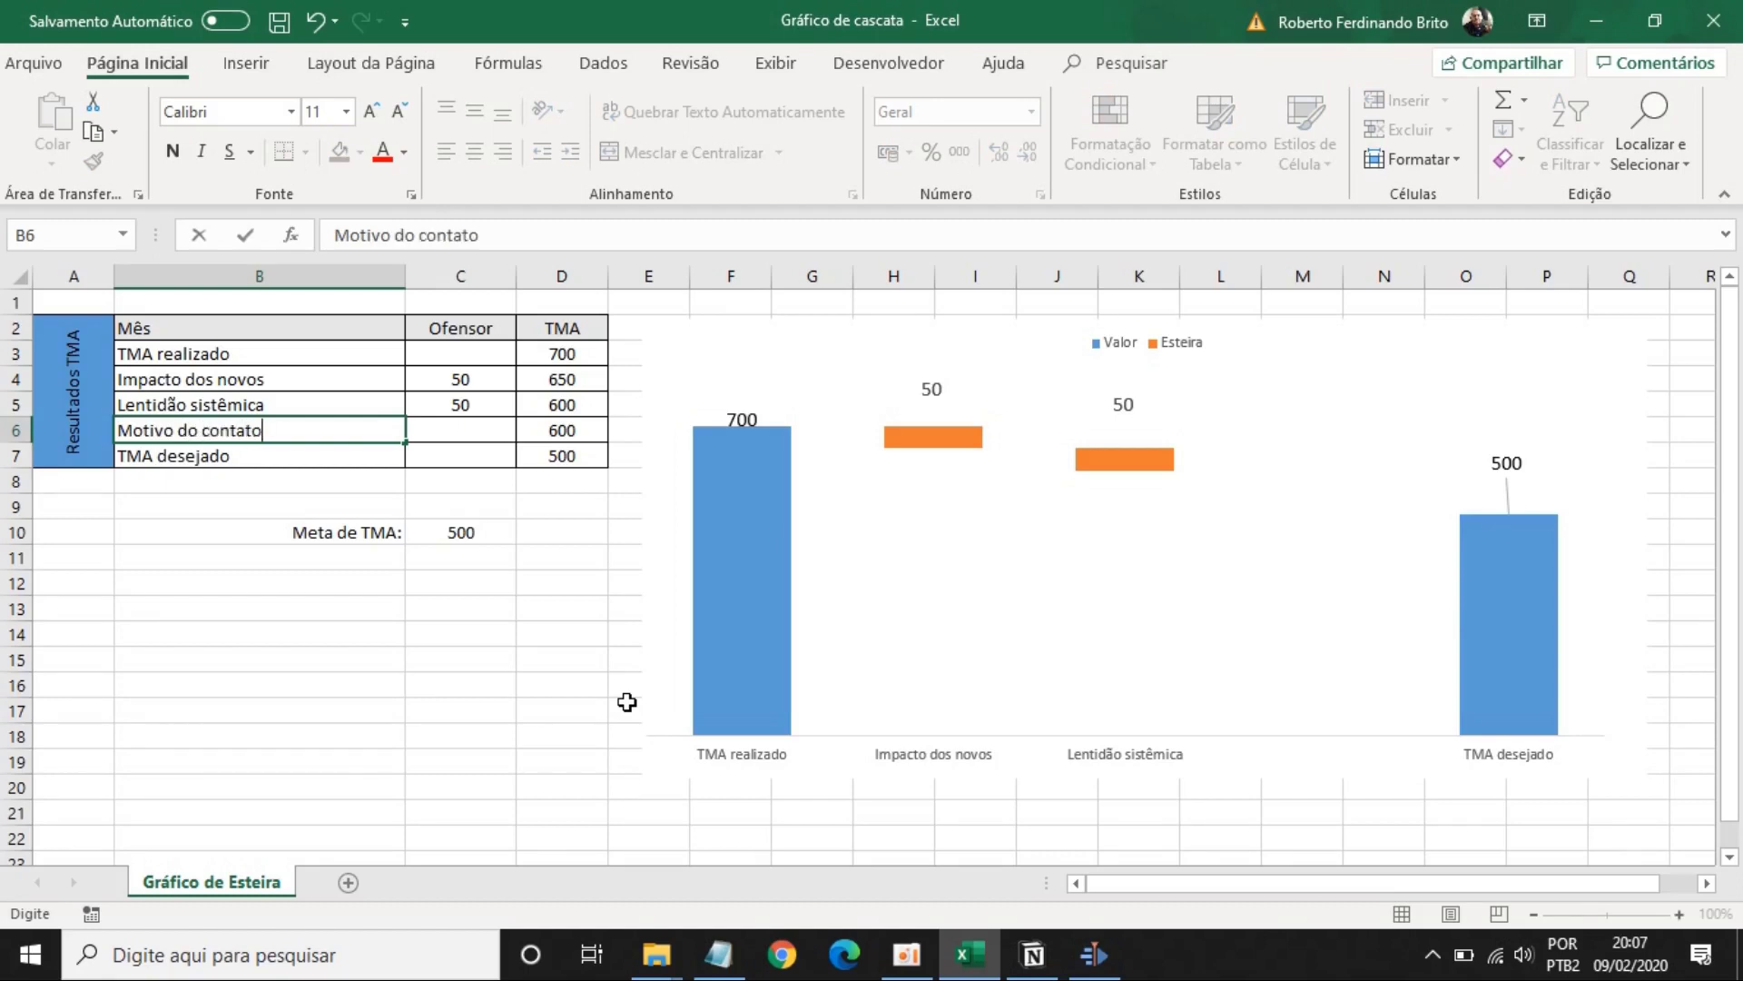
pyautogui.press('Return')
# Step: Enter 80 as the Ofensor value for "Motivo do contato" in C6
pyautogui.press('Up')
pyautogui.press('Right')
pyautogui.write('80')
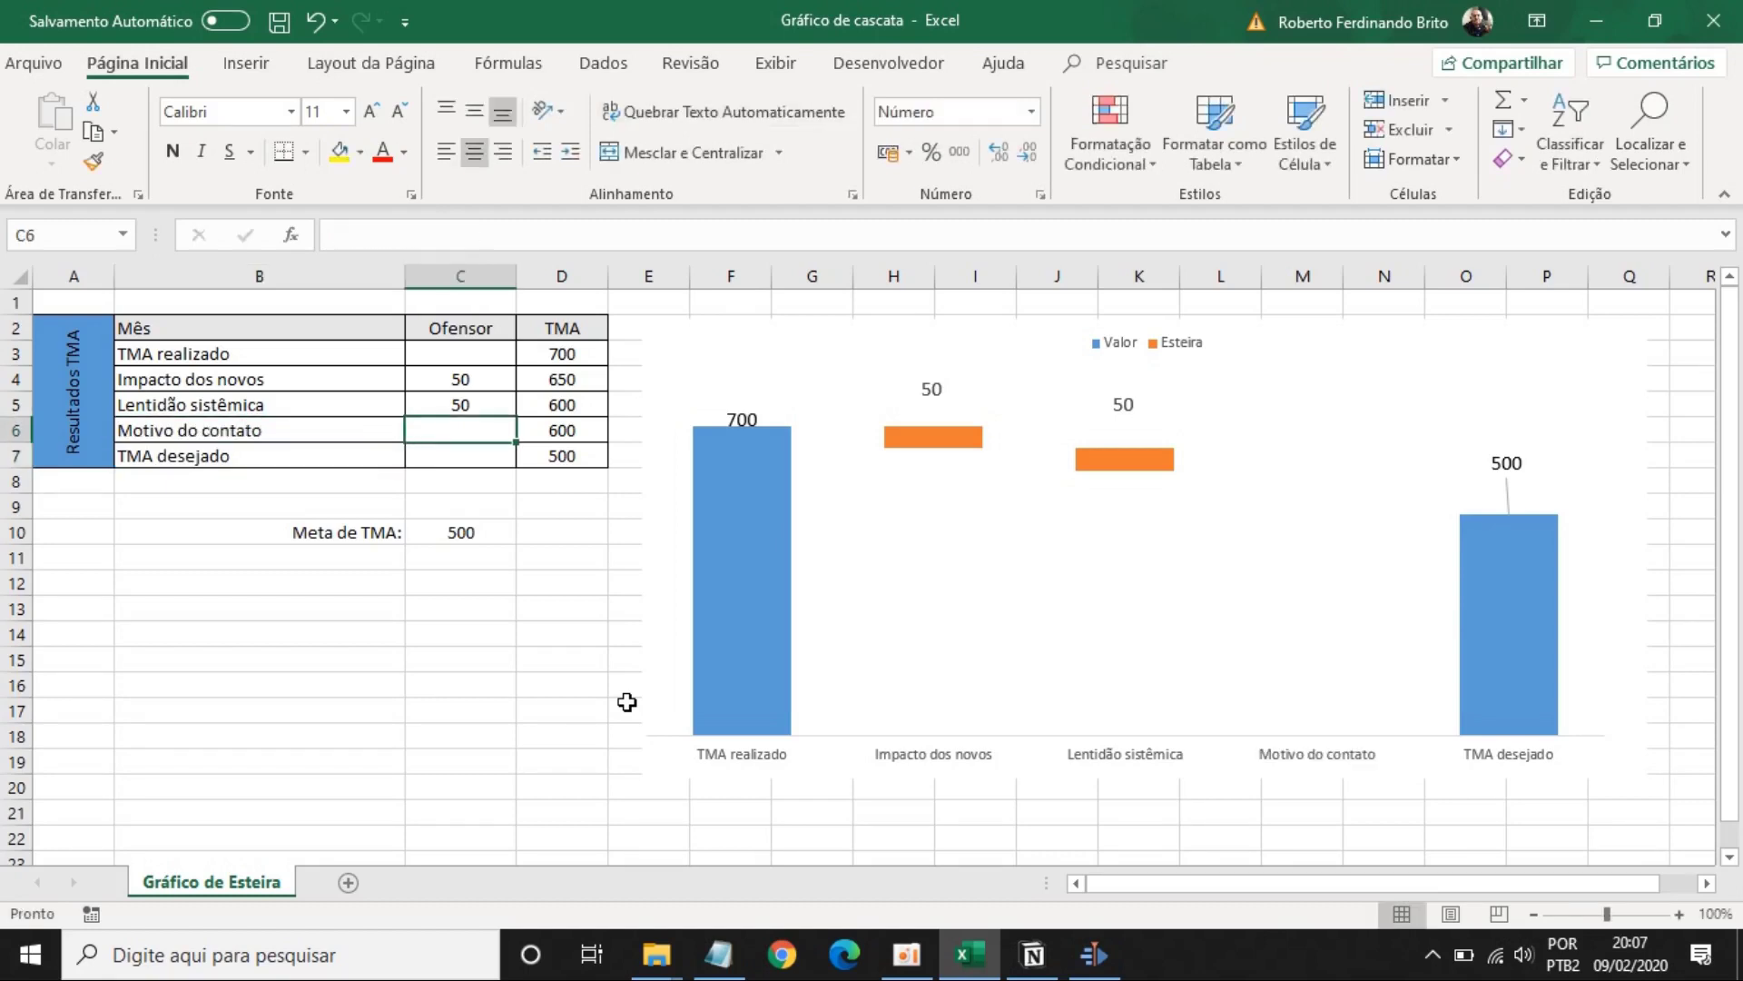
pyautogui.press('Return')
# Step: Highlight the TMA cell of the "Motivo do contato" row, D6, with a yellow fill
pyautogui.press('Up')
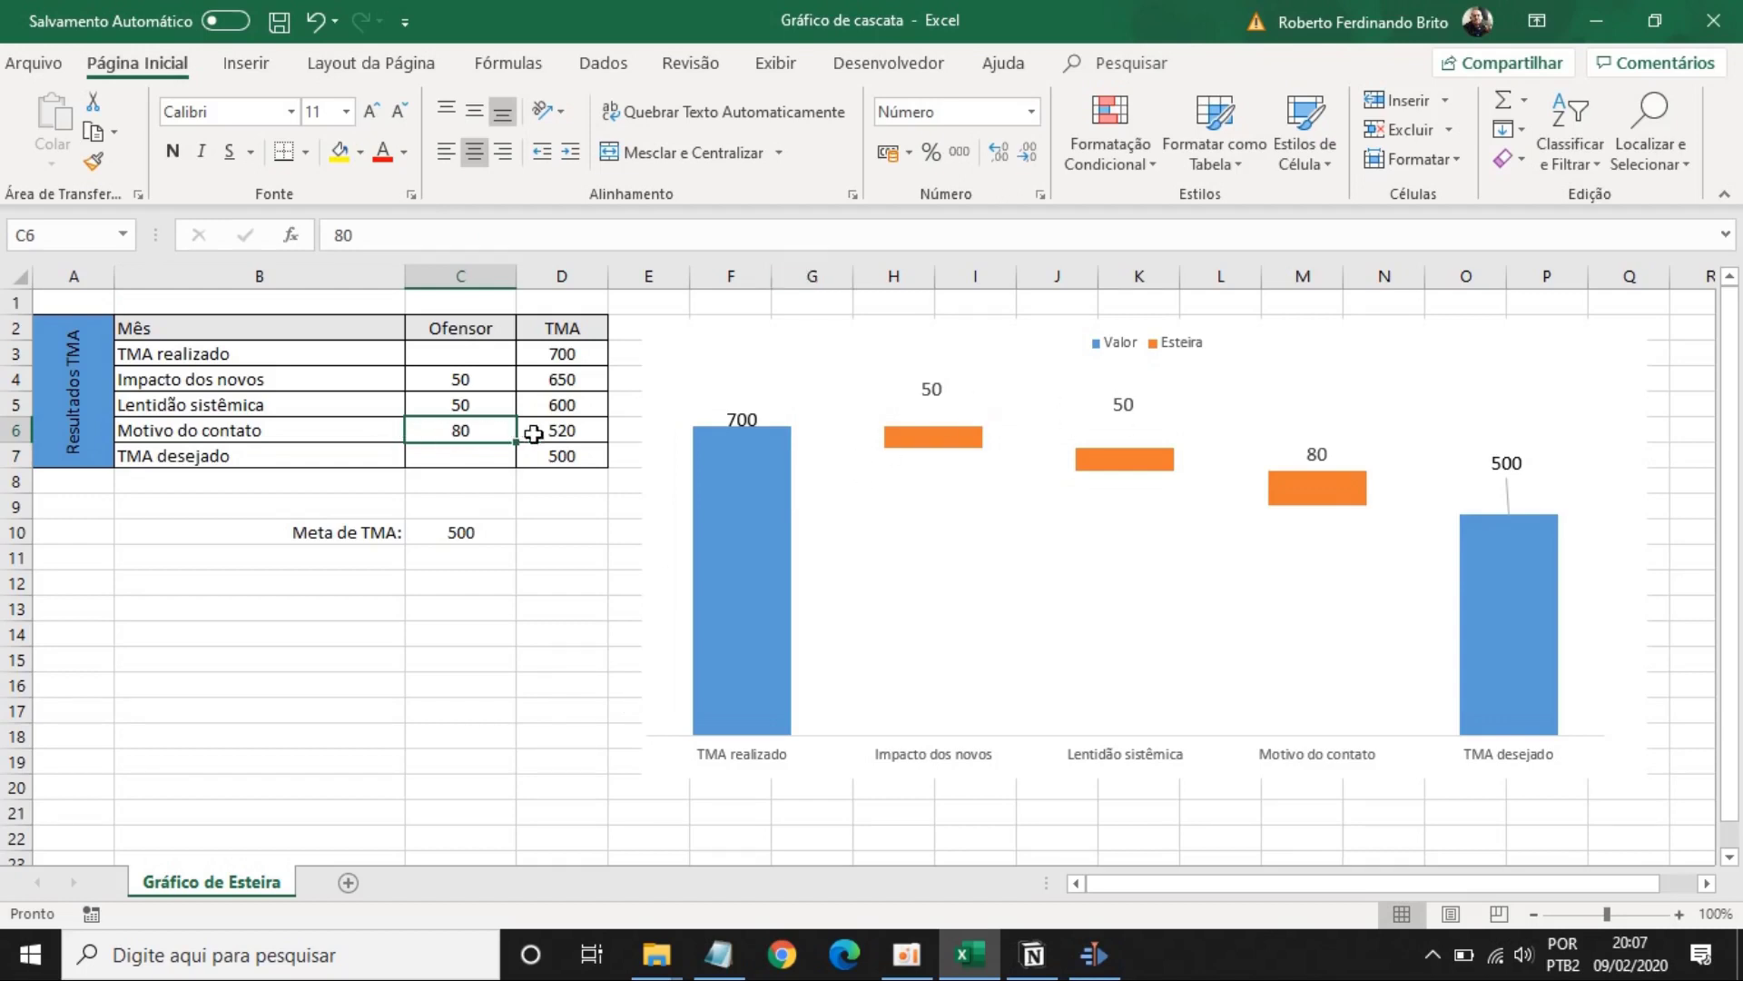
pyautogui.click(563, 422)
pyautogui.click(339, 150)
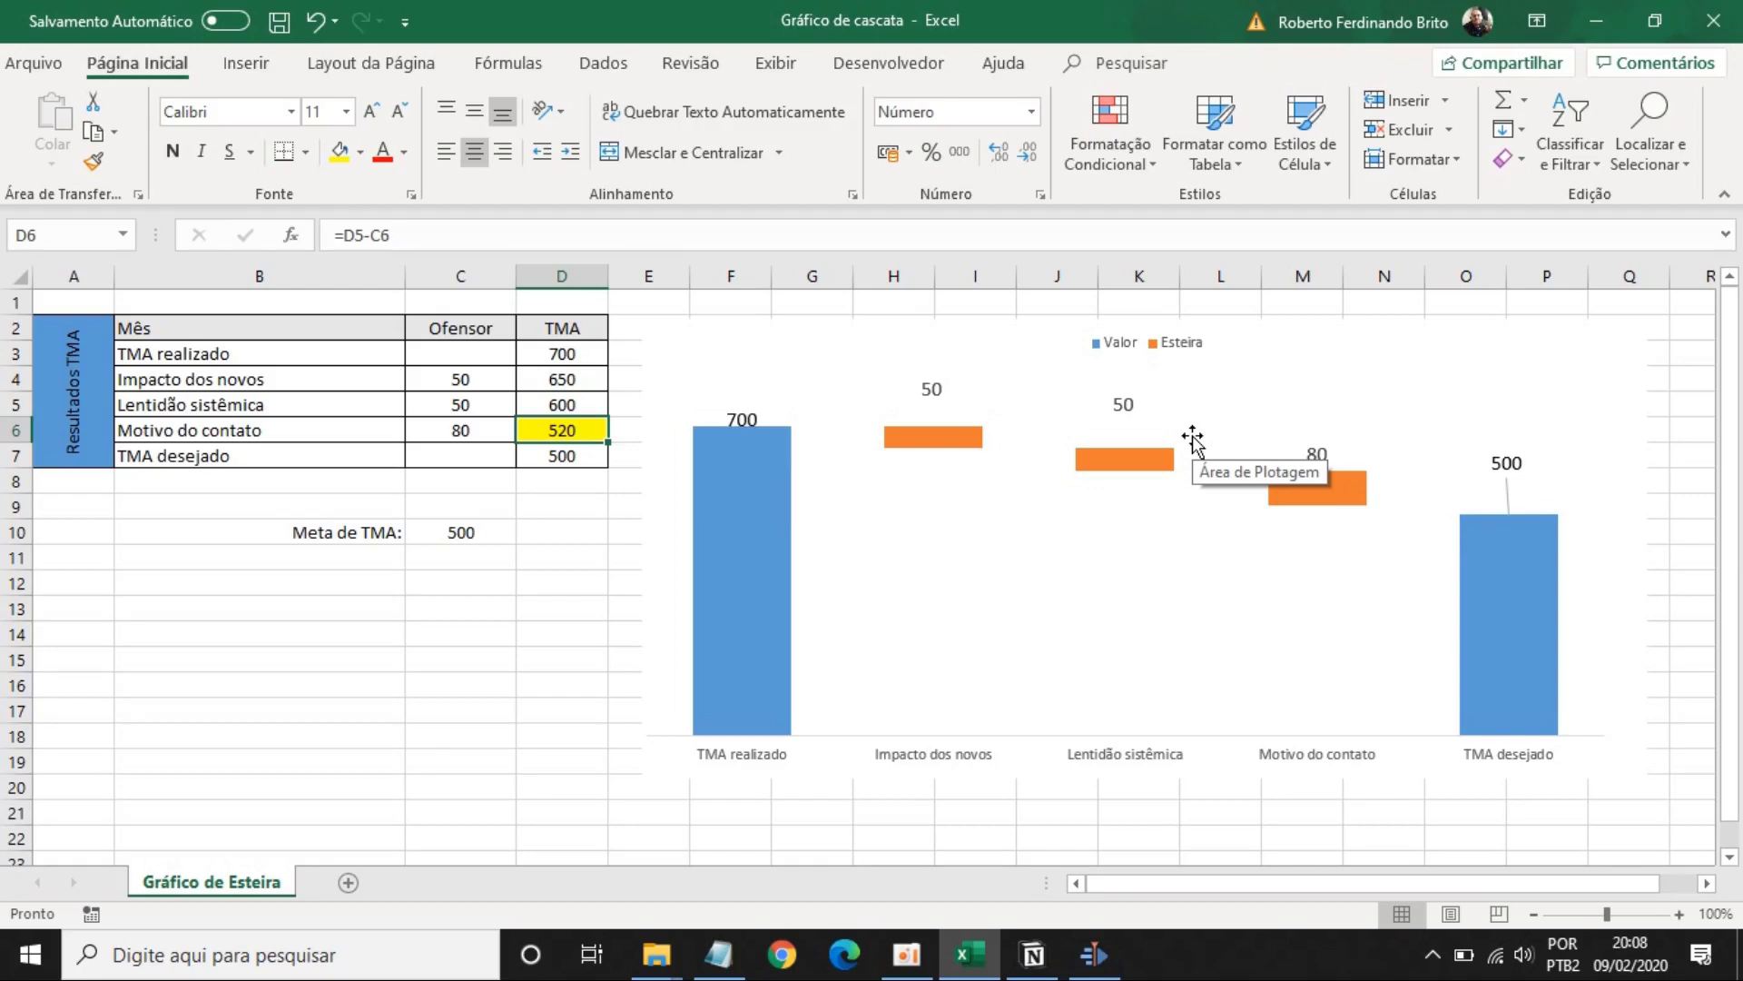
# Step: Change the Ofensor value for "Motivo do contato" in C6 to 100
pyautogui.press('Left')
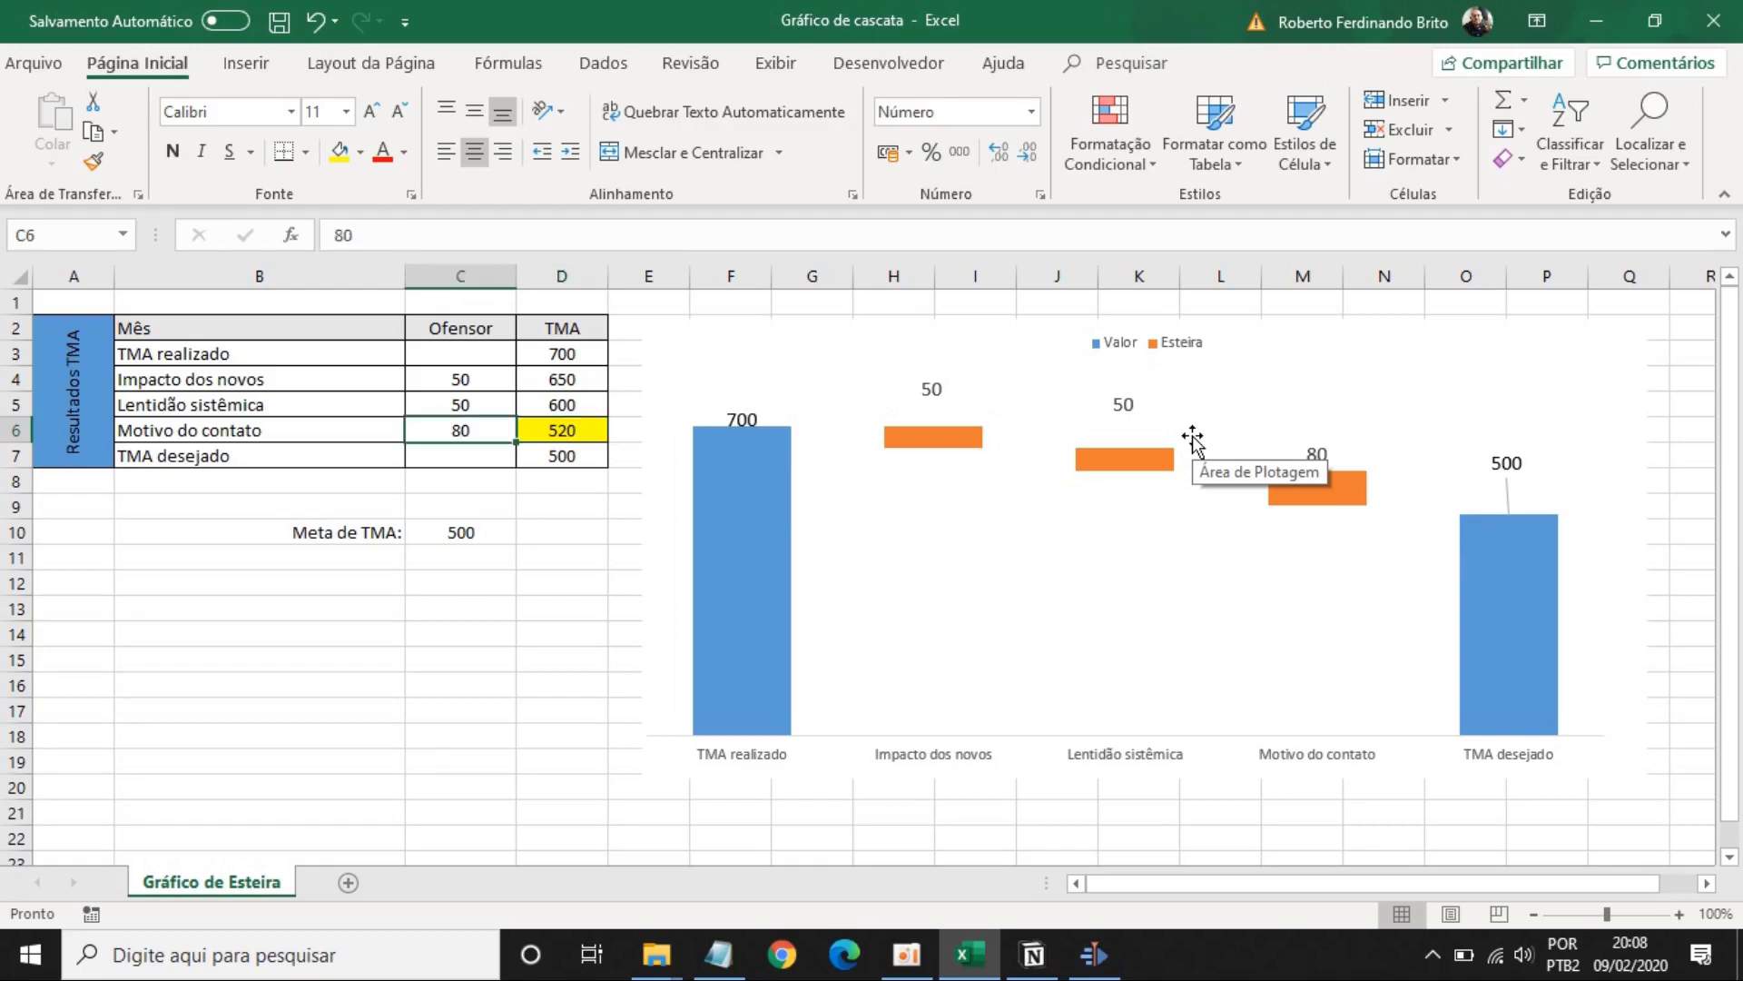
pyautogui.write('100')
pyautogui.press('Return')
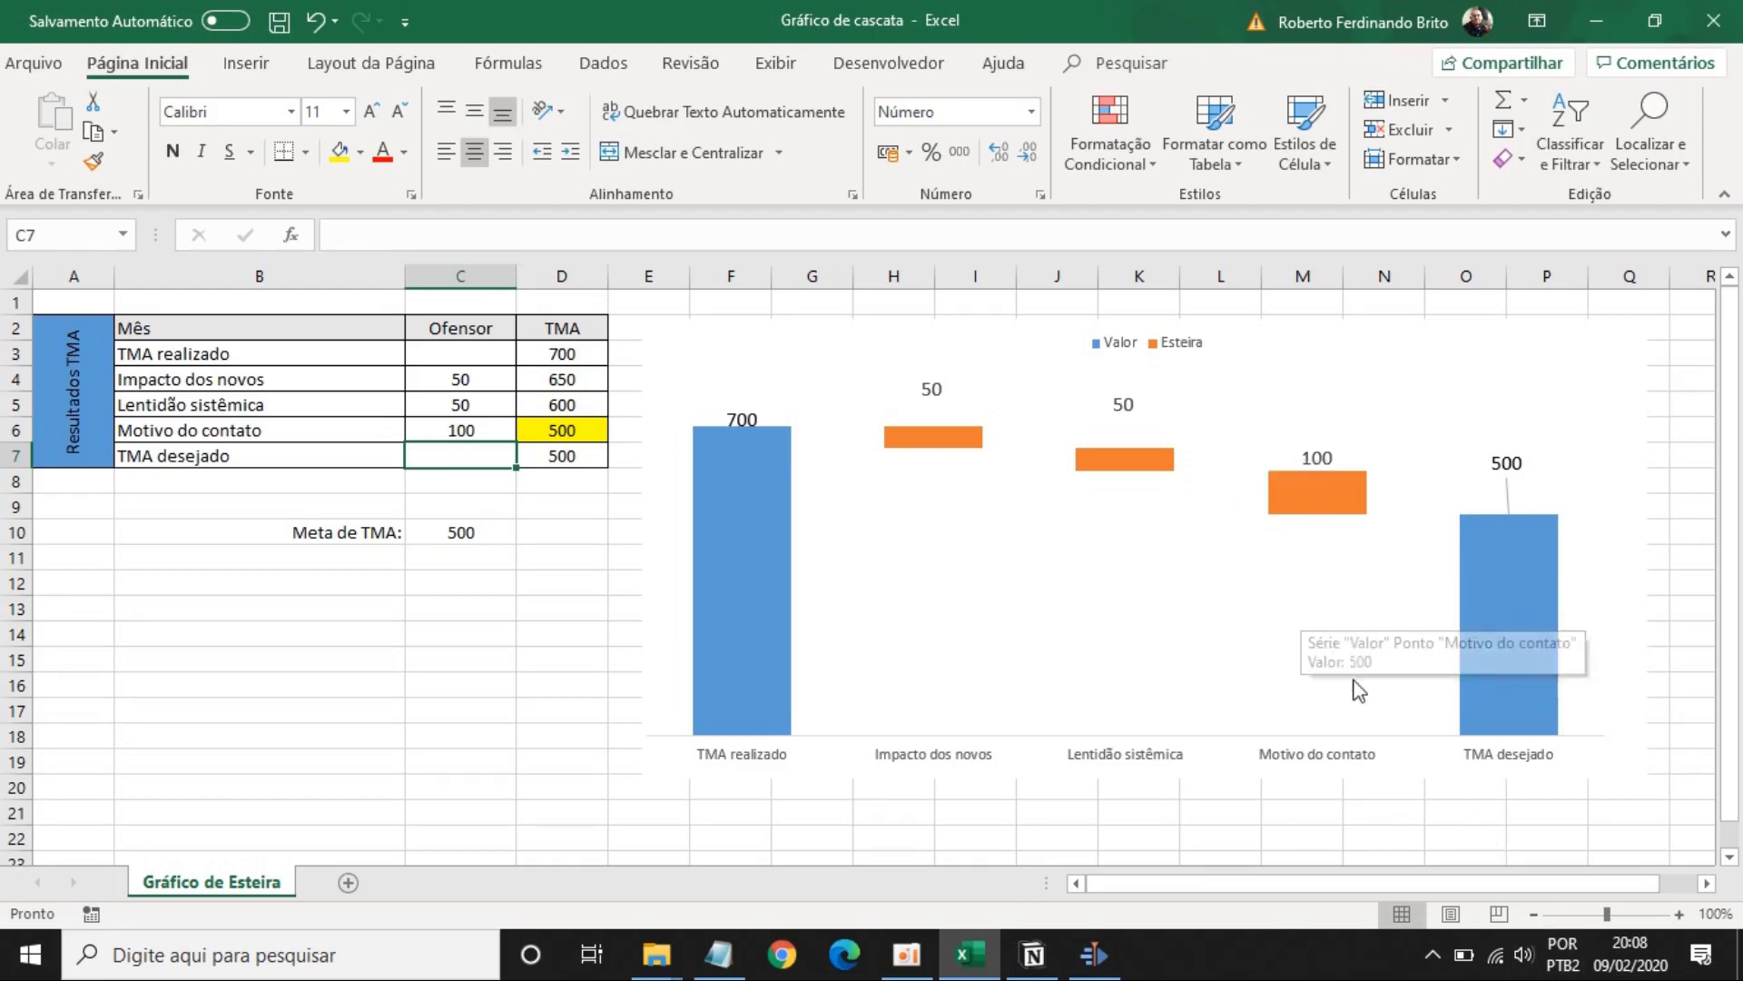
# Step: Reposition the waterfall chart right beside the table, with its top edge level with row 2
pyautogui.moveTo(1529, 558)
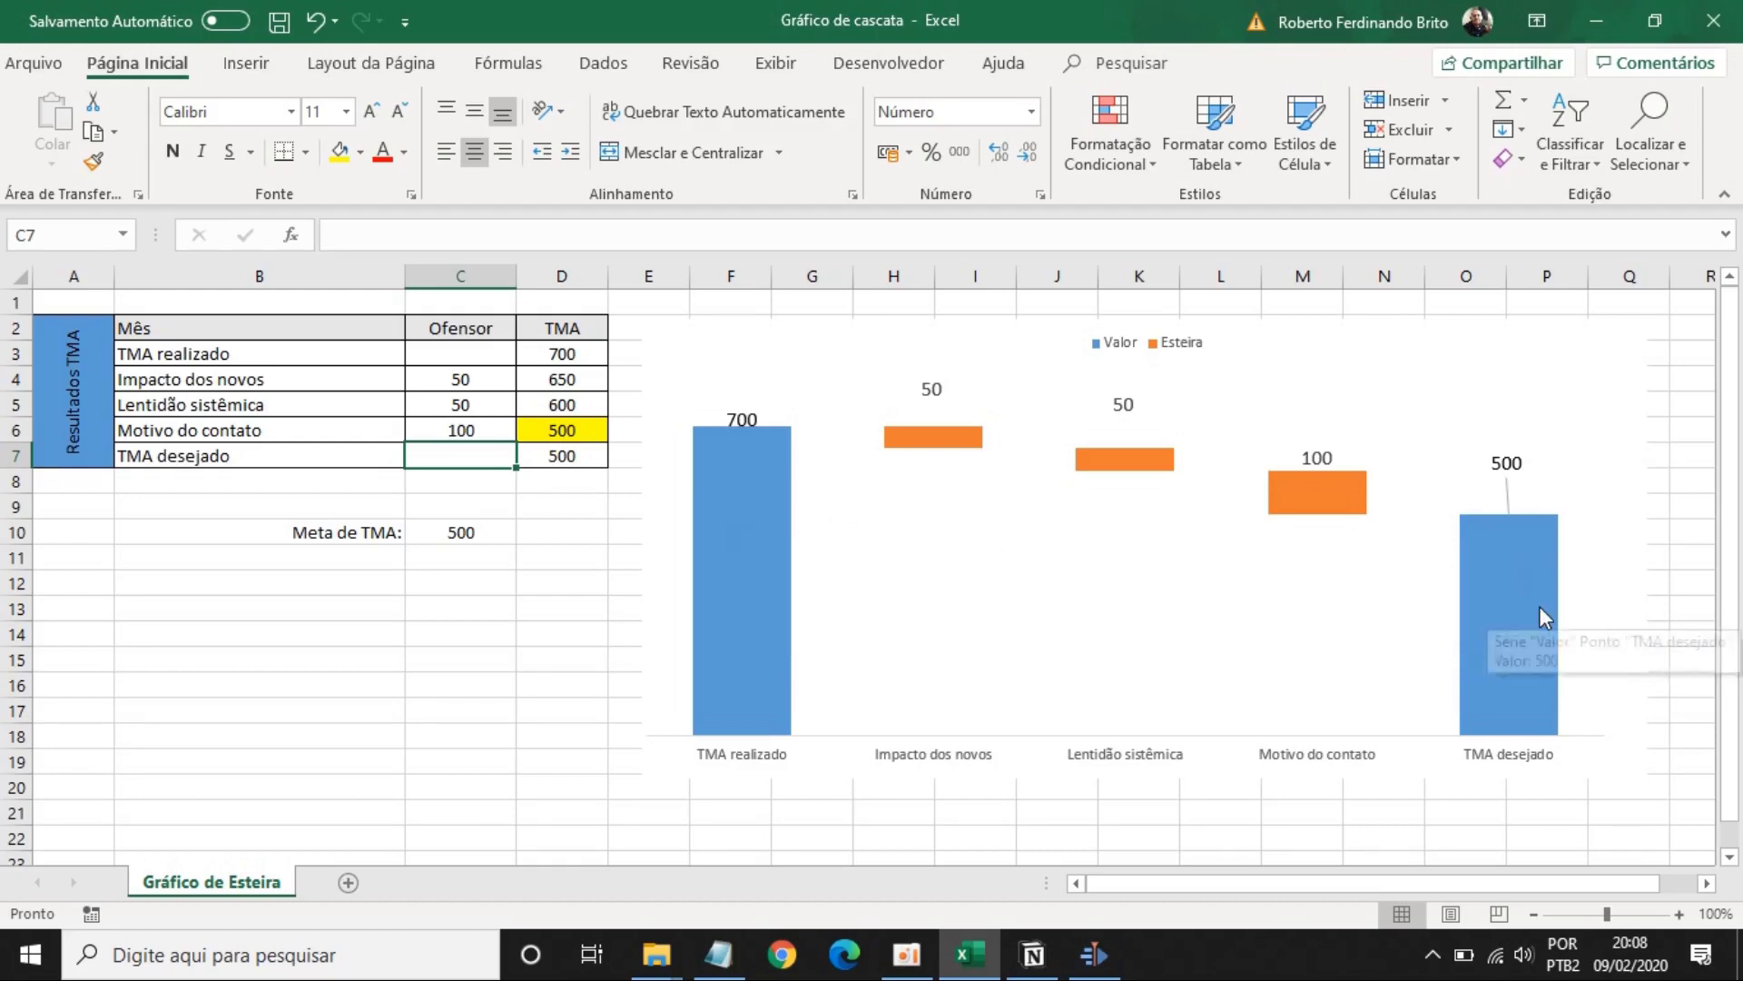
pyautogui.click(1311, 328)
pyautogui.moveTo(1313, 356); pyautogui.dragTo(1310, 325)
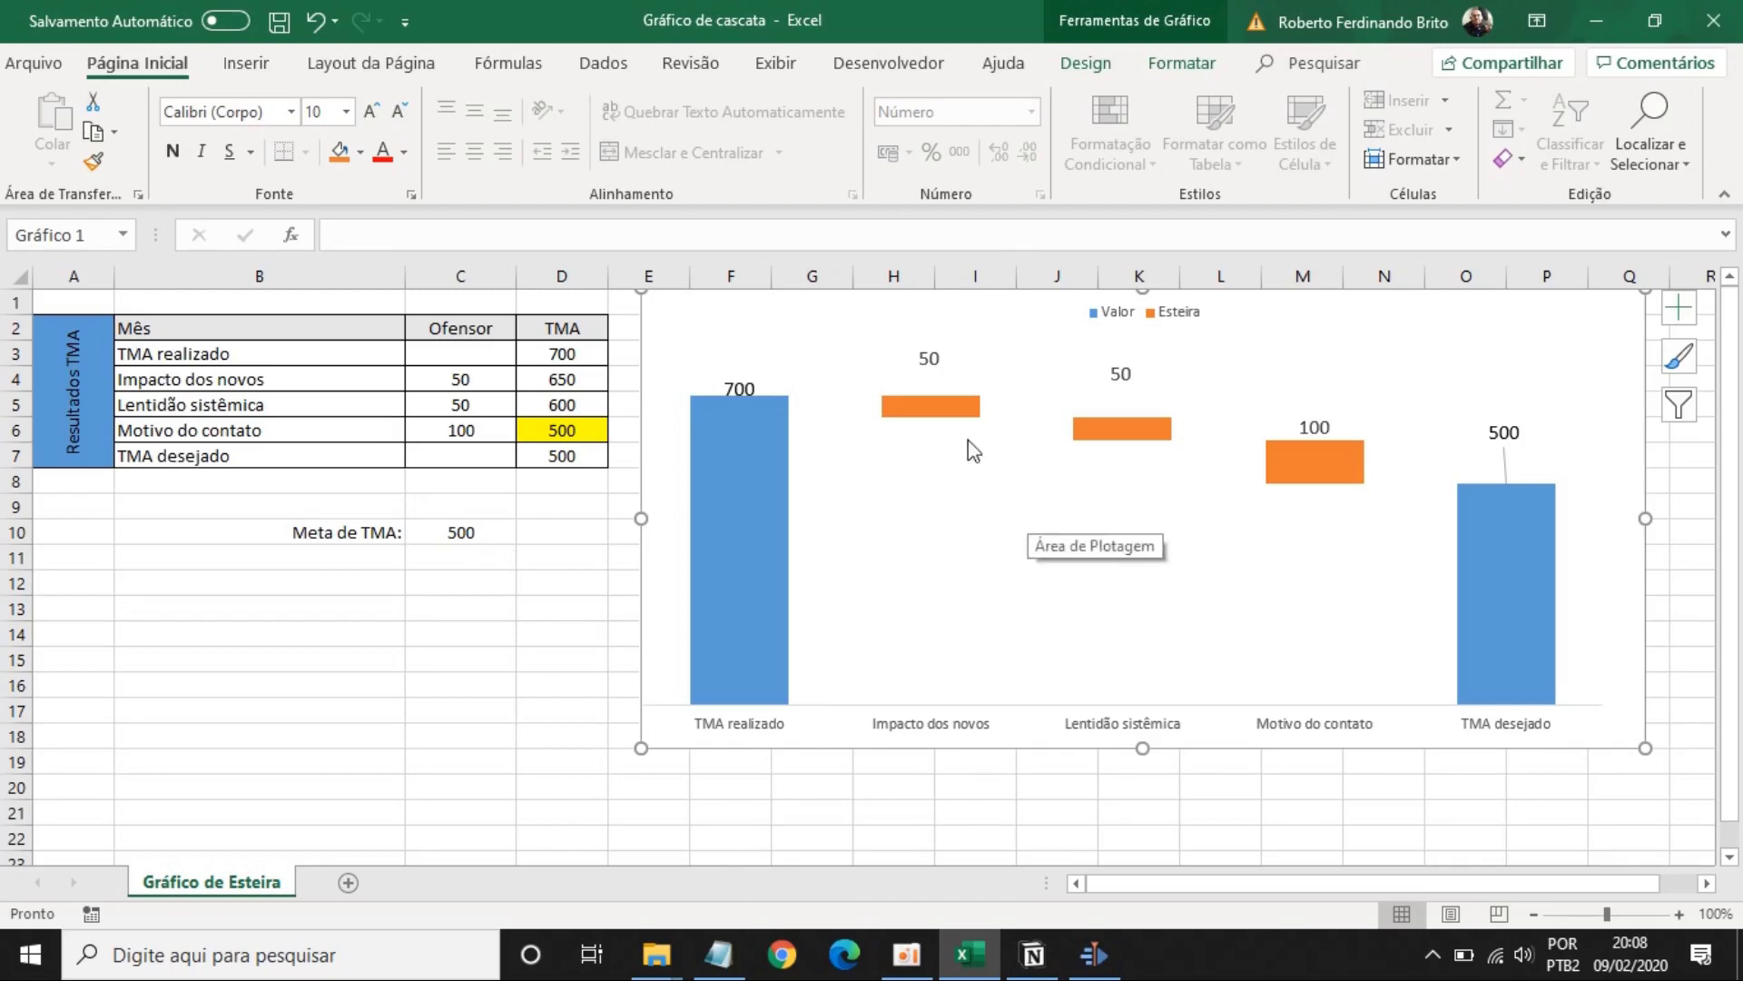
pyautogui.moveTo(961, 453)
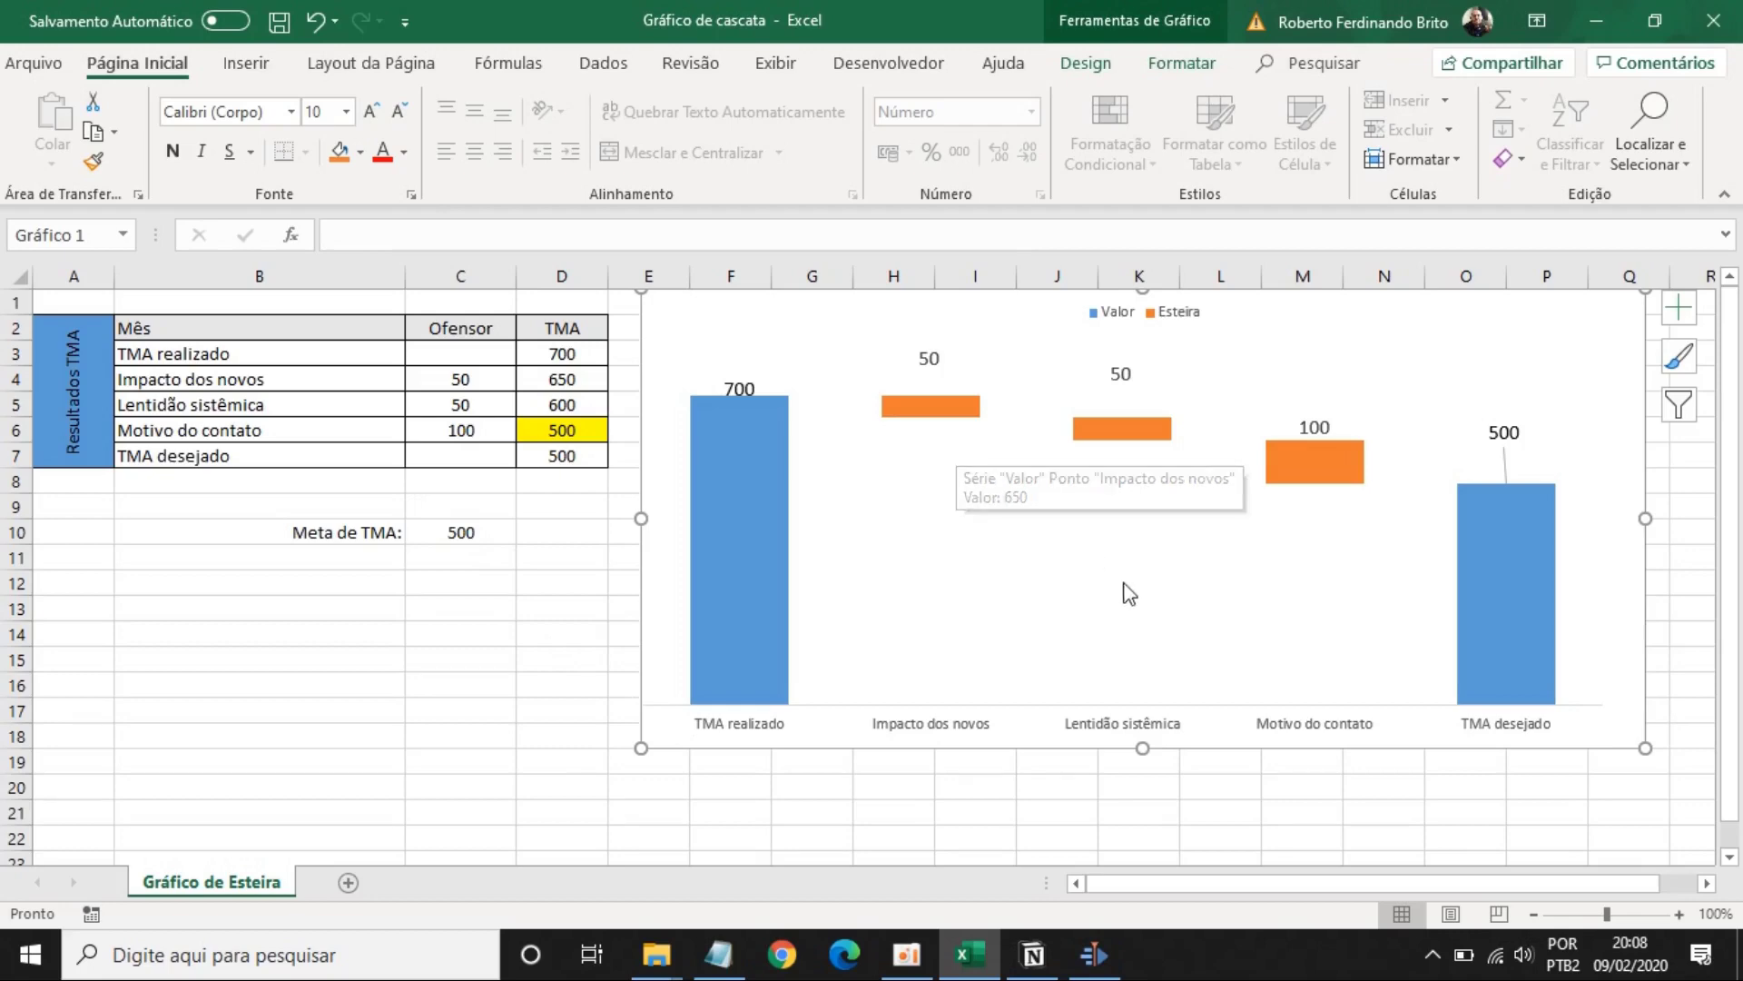
pyautogui.moveTo(1154, 487)
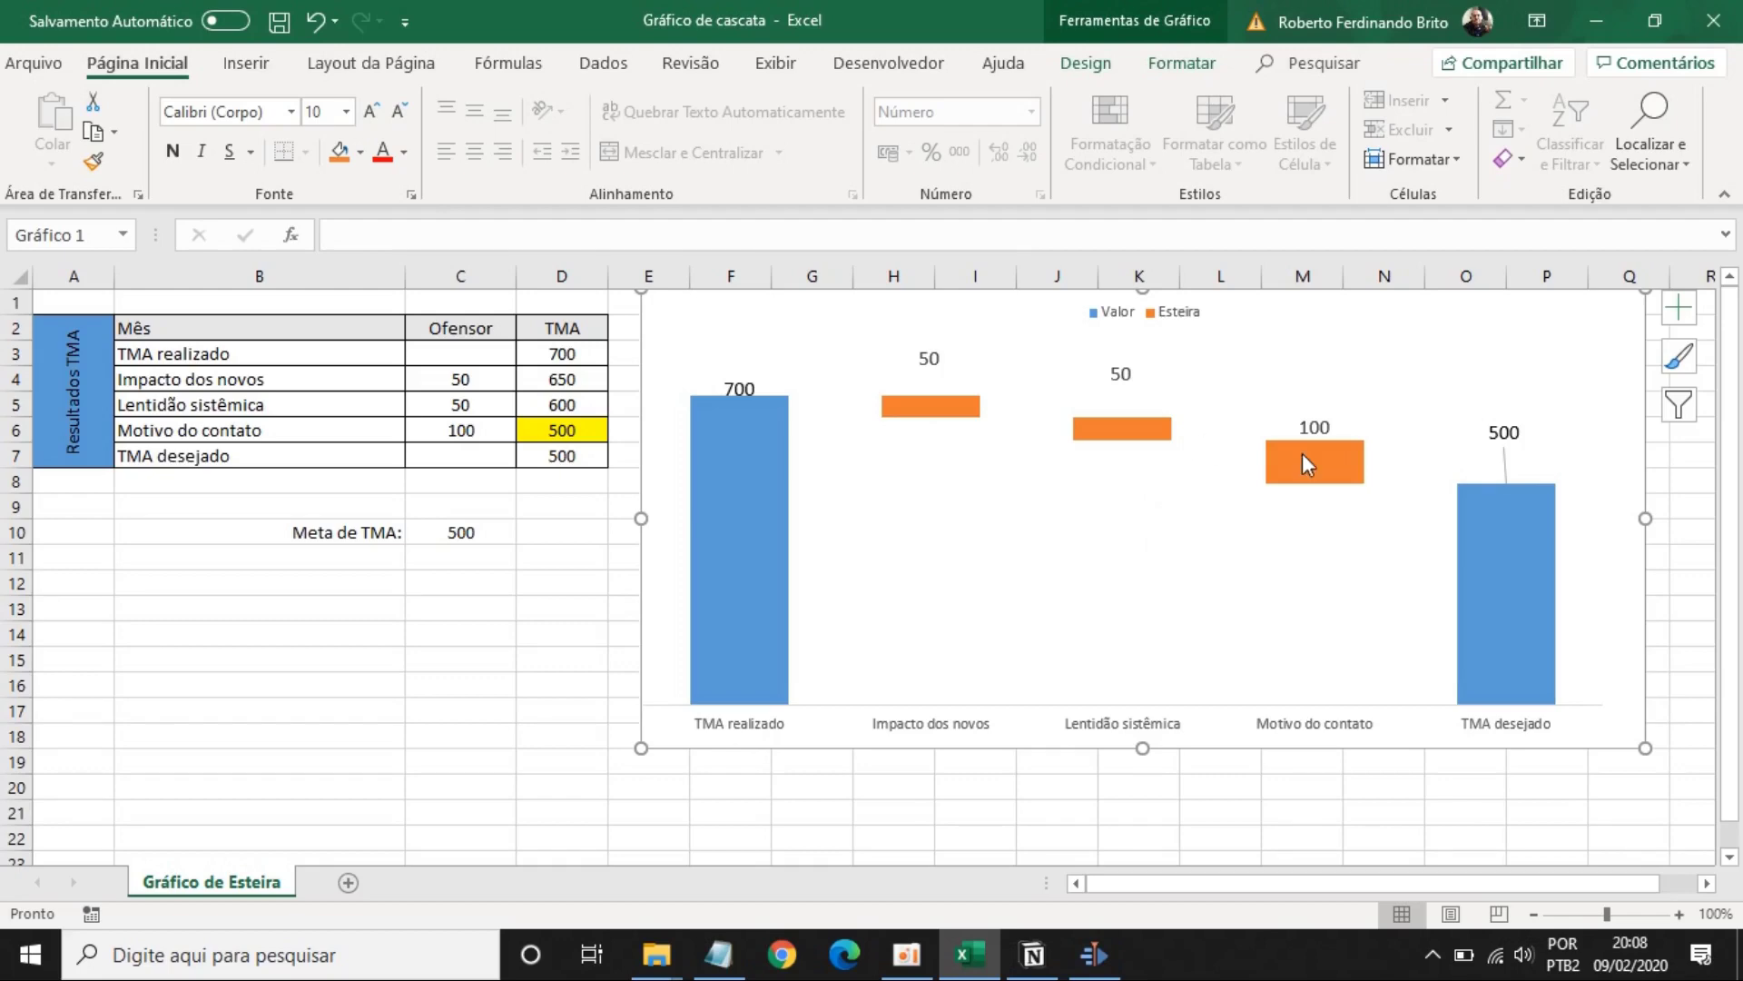
pyautogui.moveTo(1302, 454)
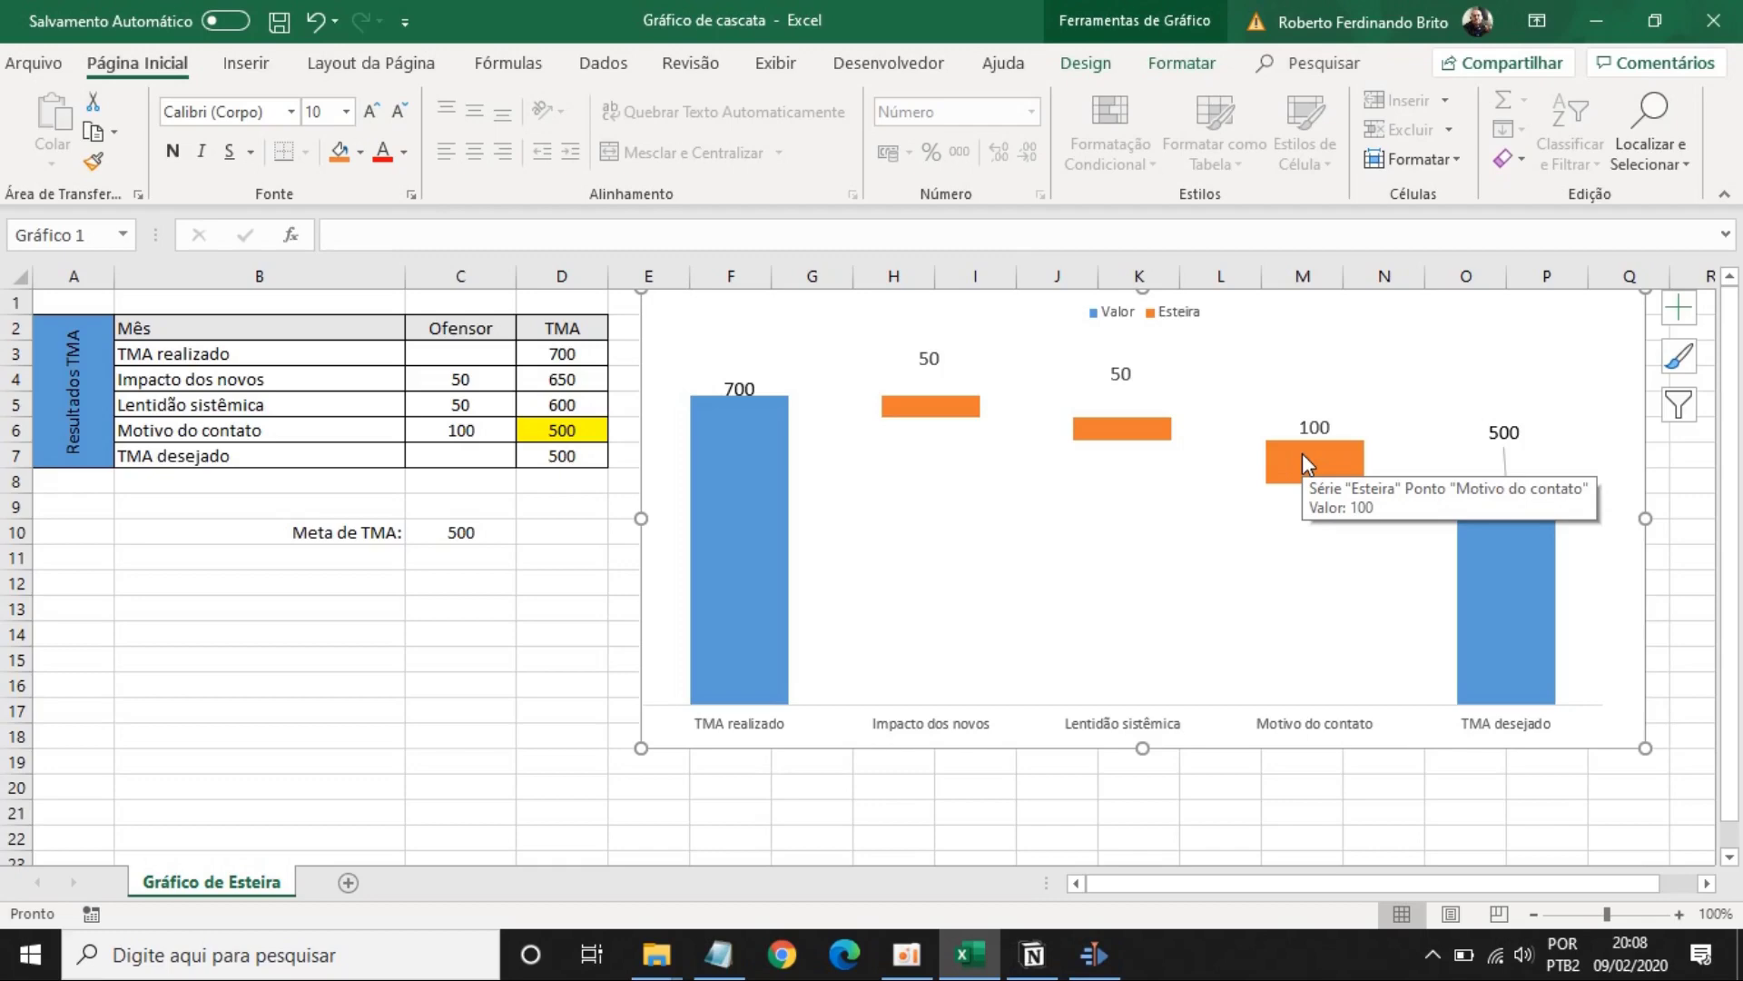
pyautogui.moveTo(809, 327); pyautogui.dragTo(799, 353)
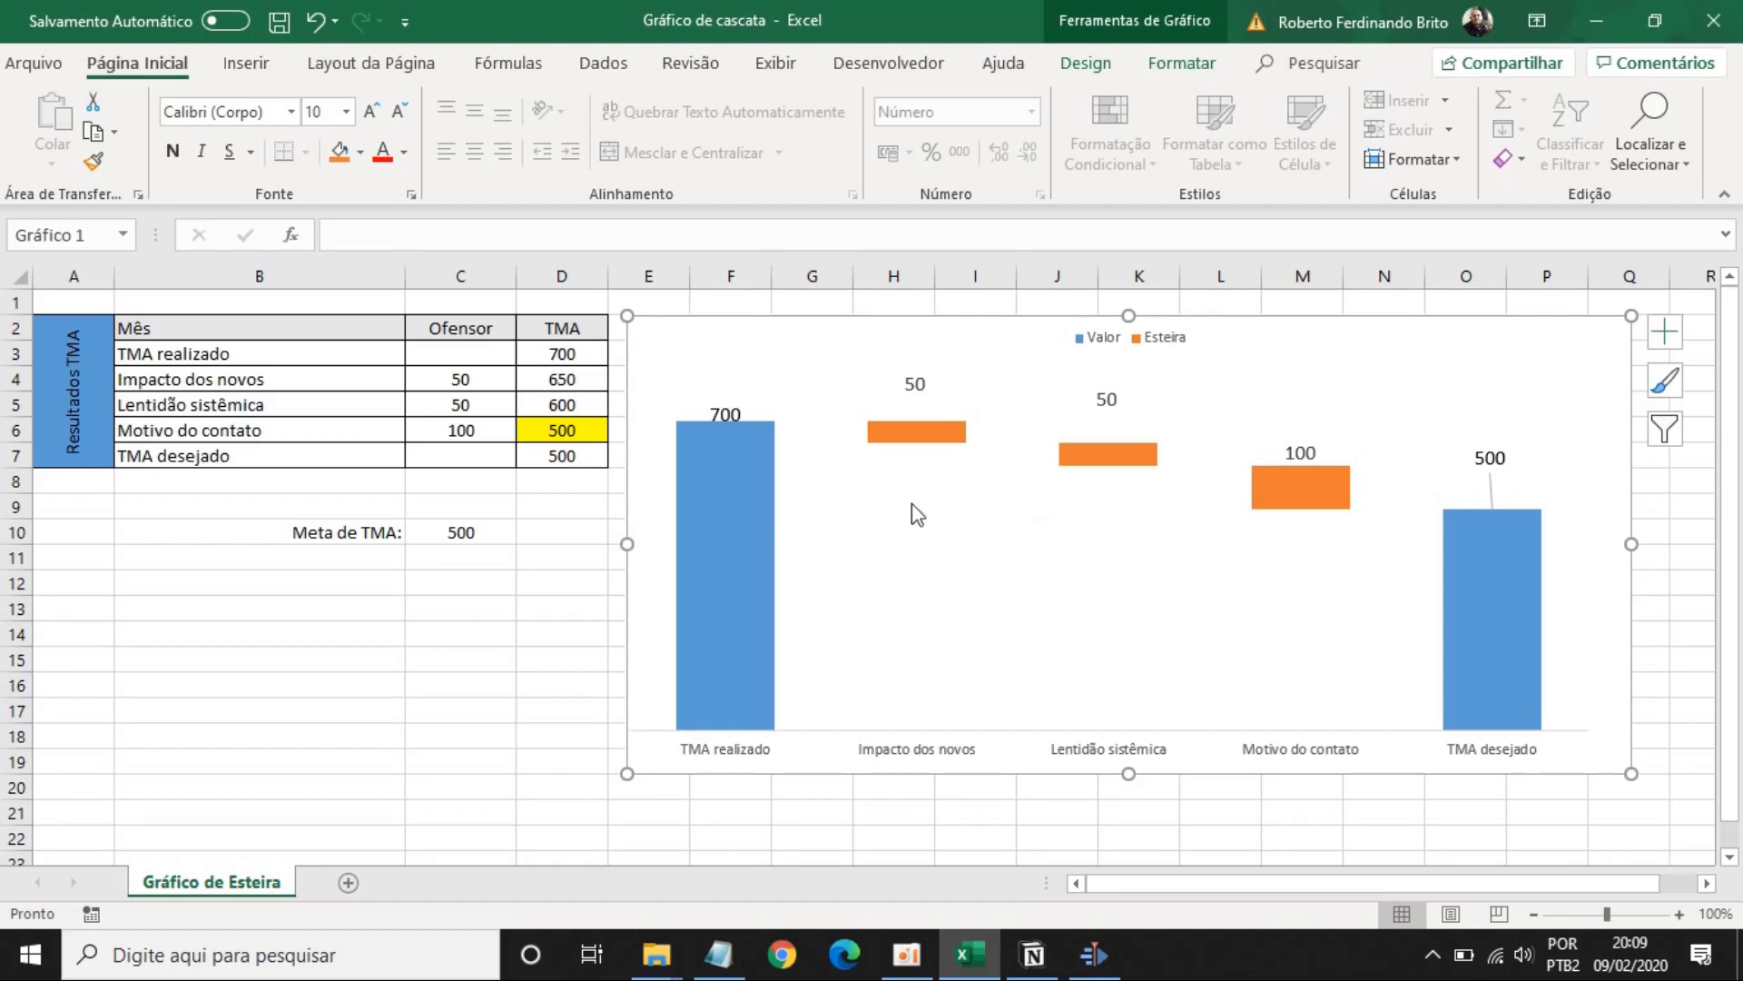
pyautogui.moveTo(913, 503)
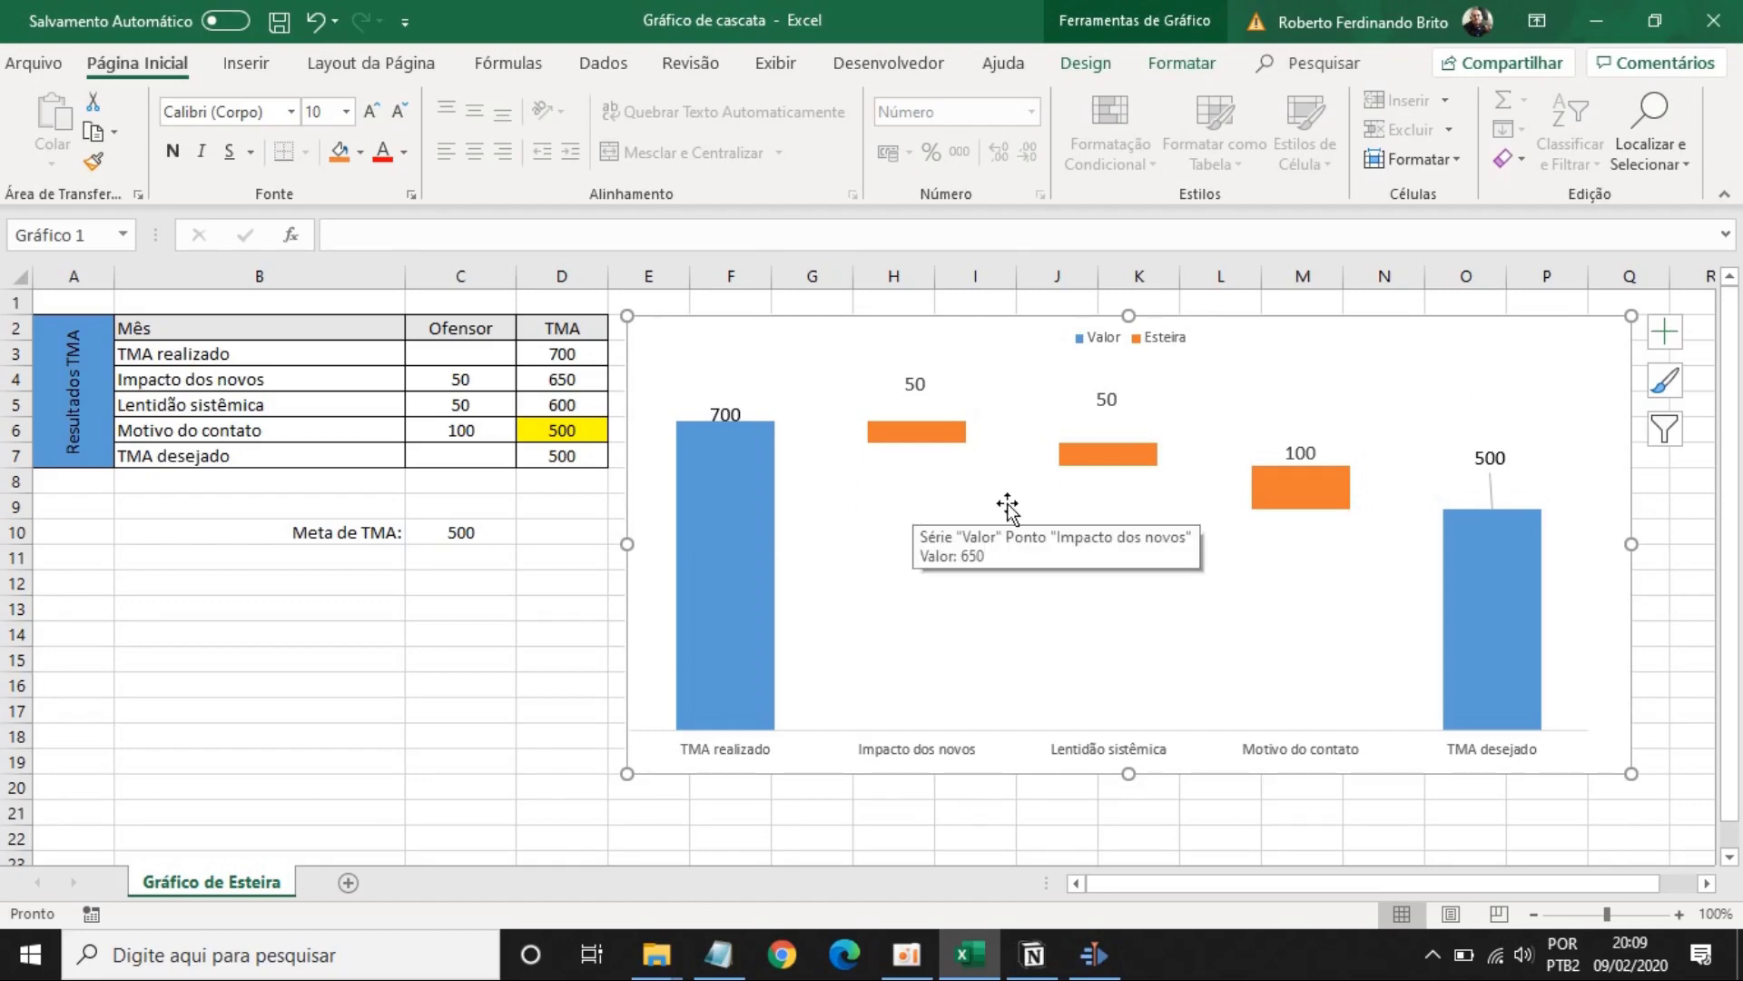
pyautogui.moveTo(1085, 604)
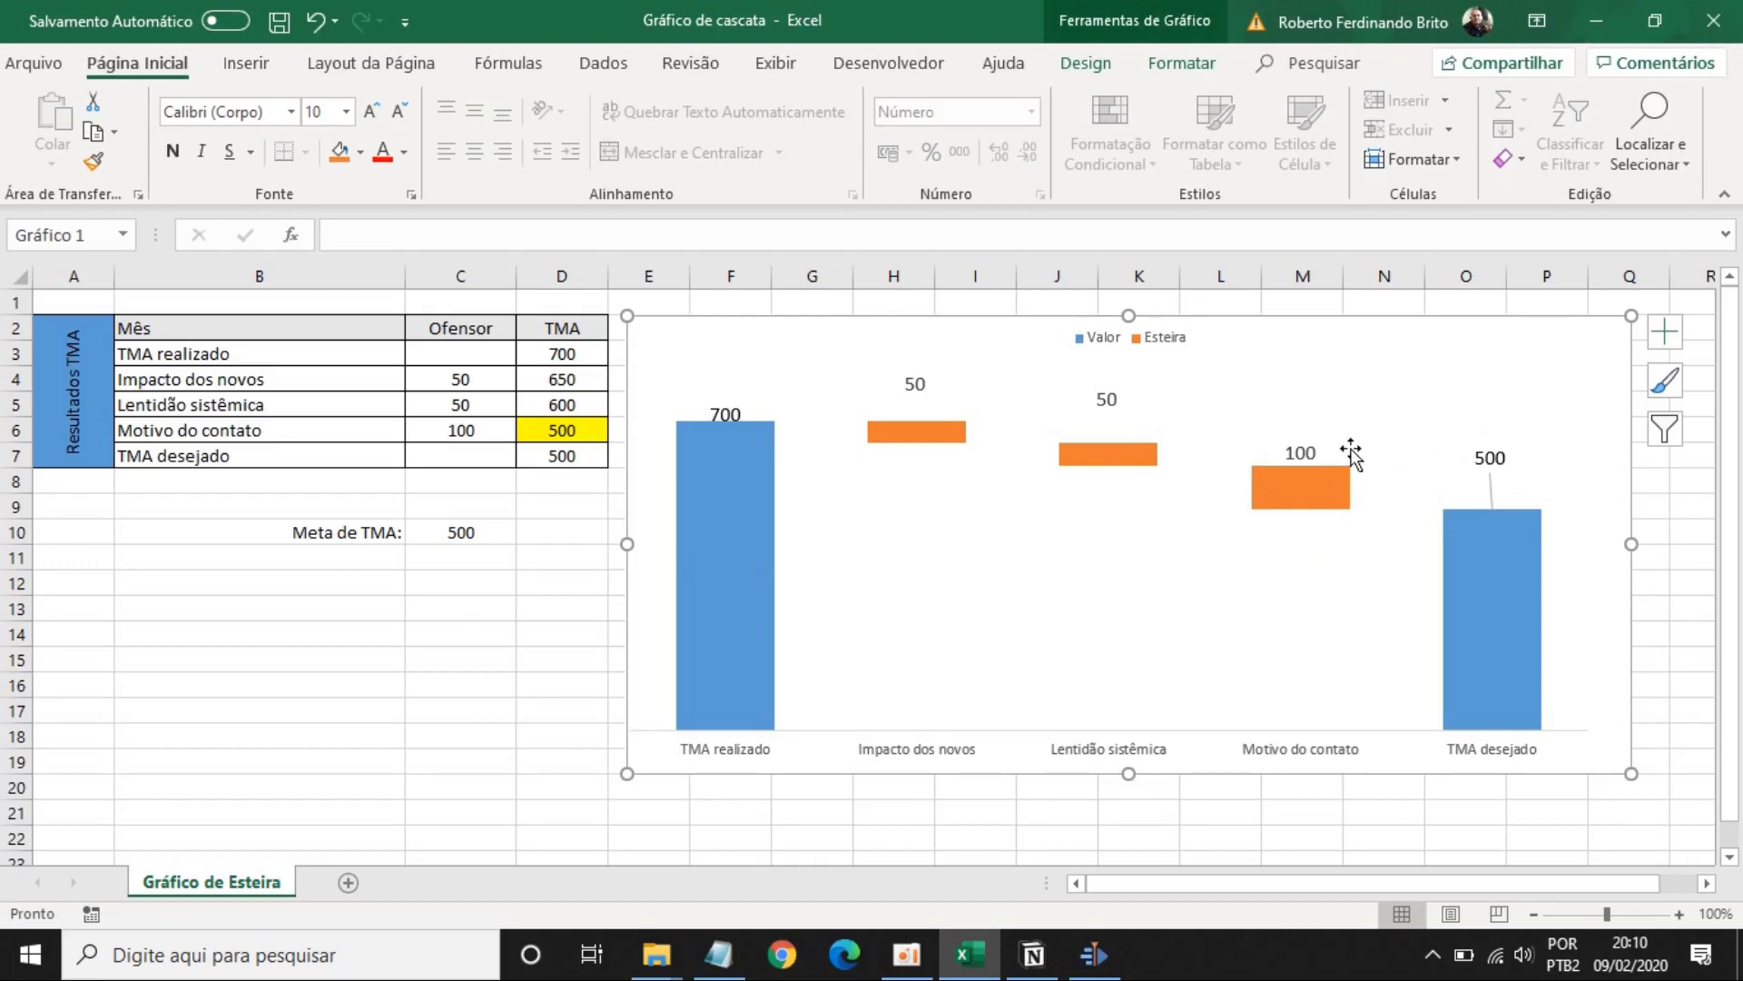
pyautogui.click(1311, 481)
pyautogui.click(1305, 497)
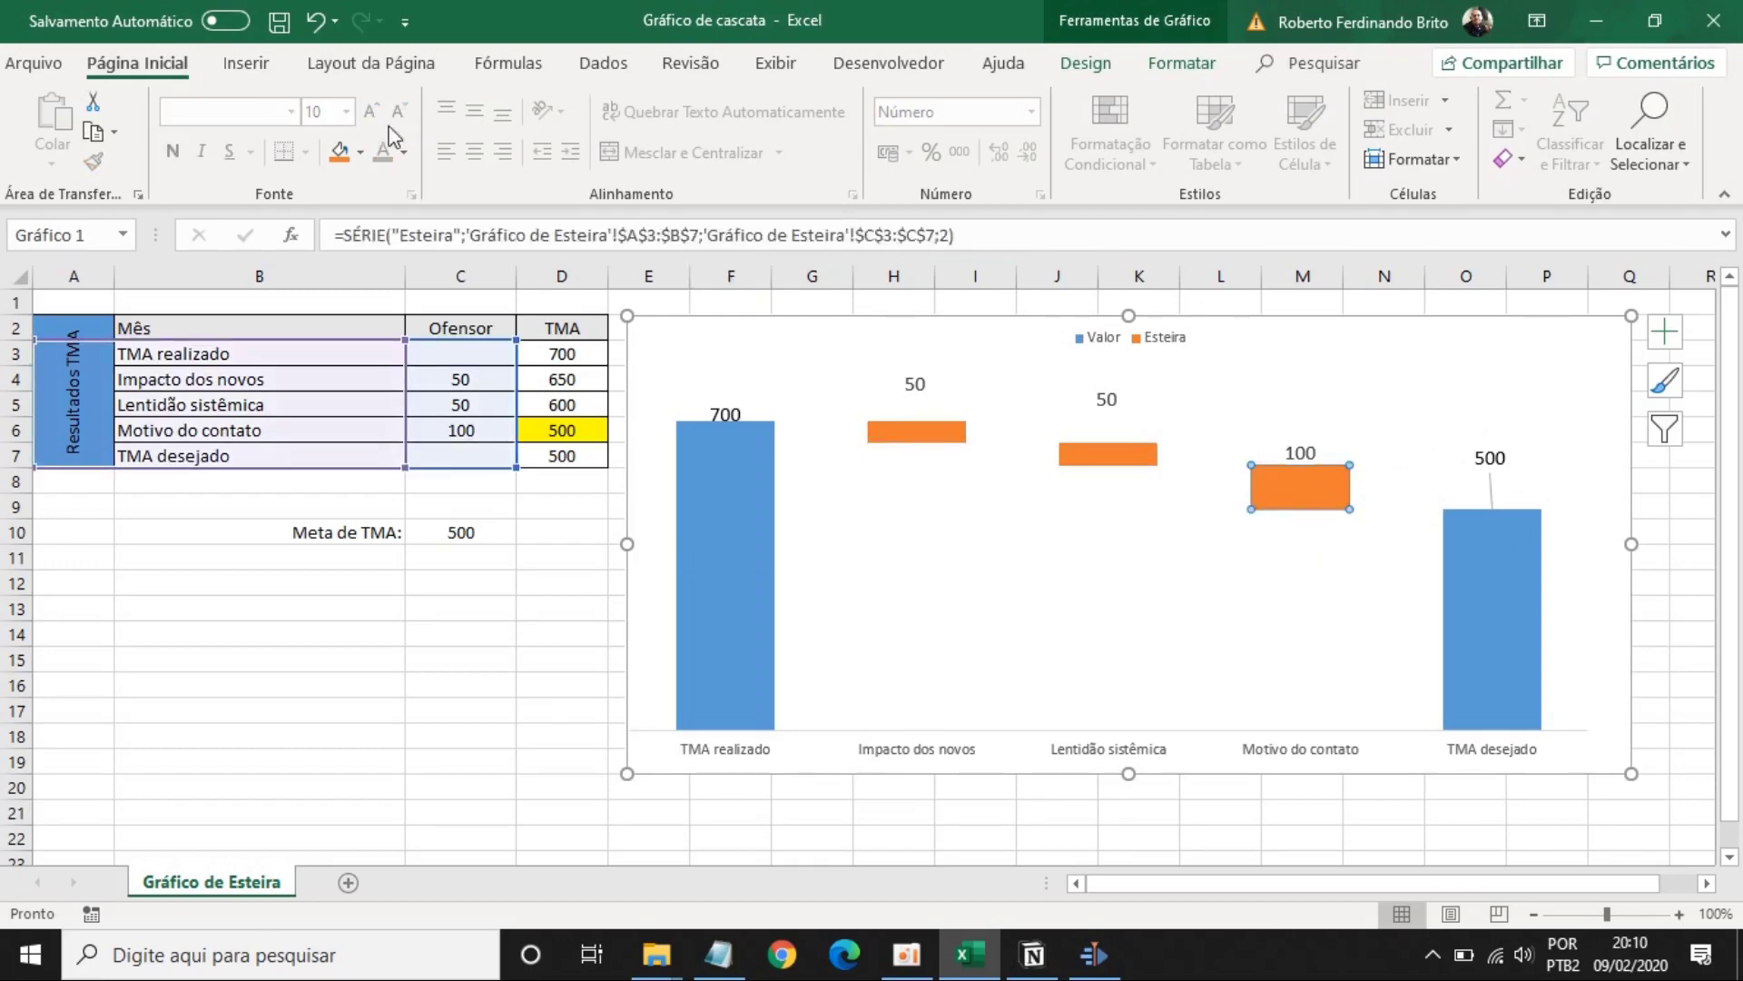
pyautogui.click(360, 153)
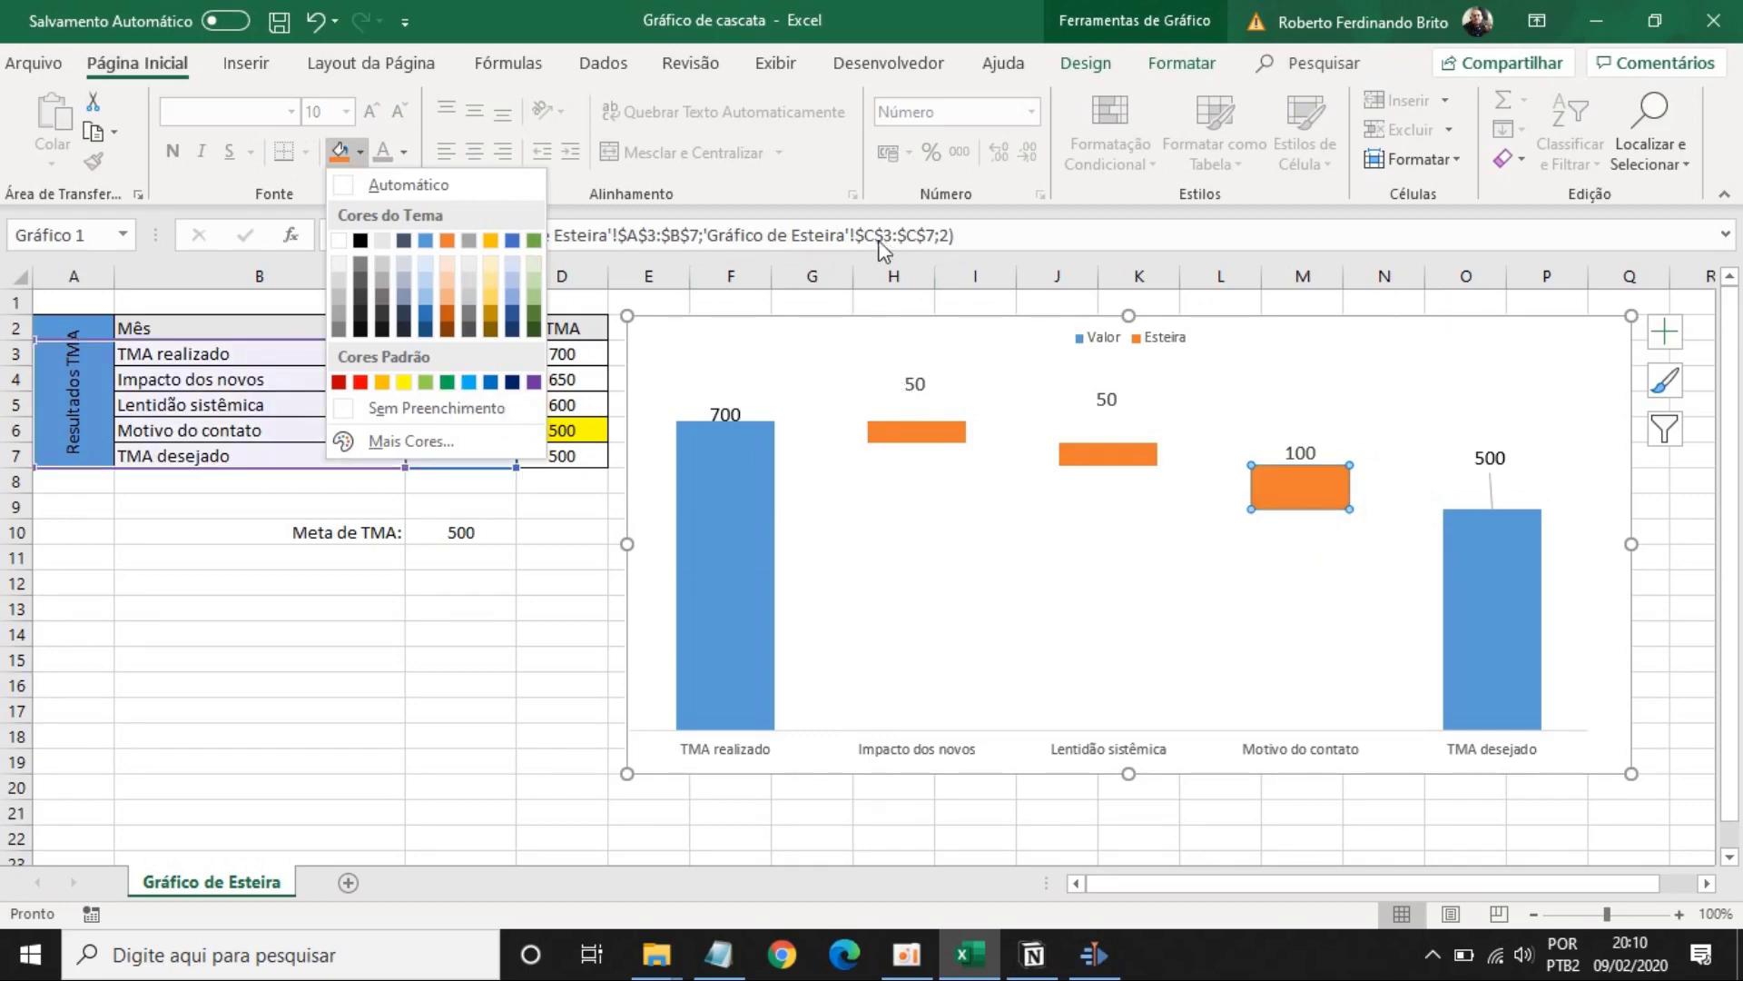
pyautogui.click(769, 36)
pyautogui.click(546, 554)
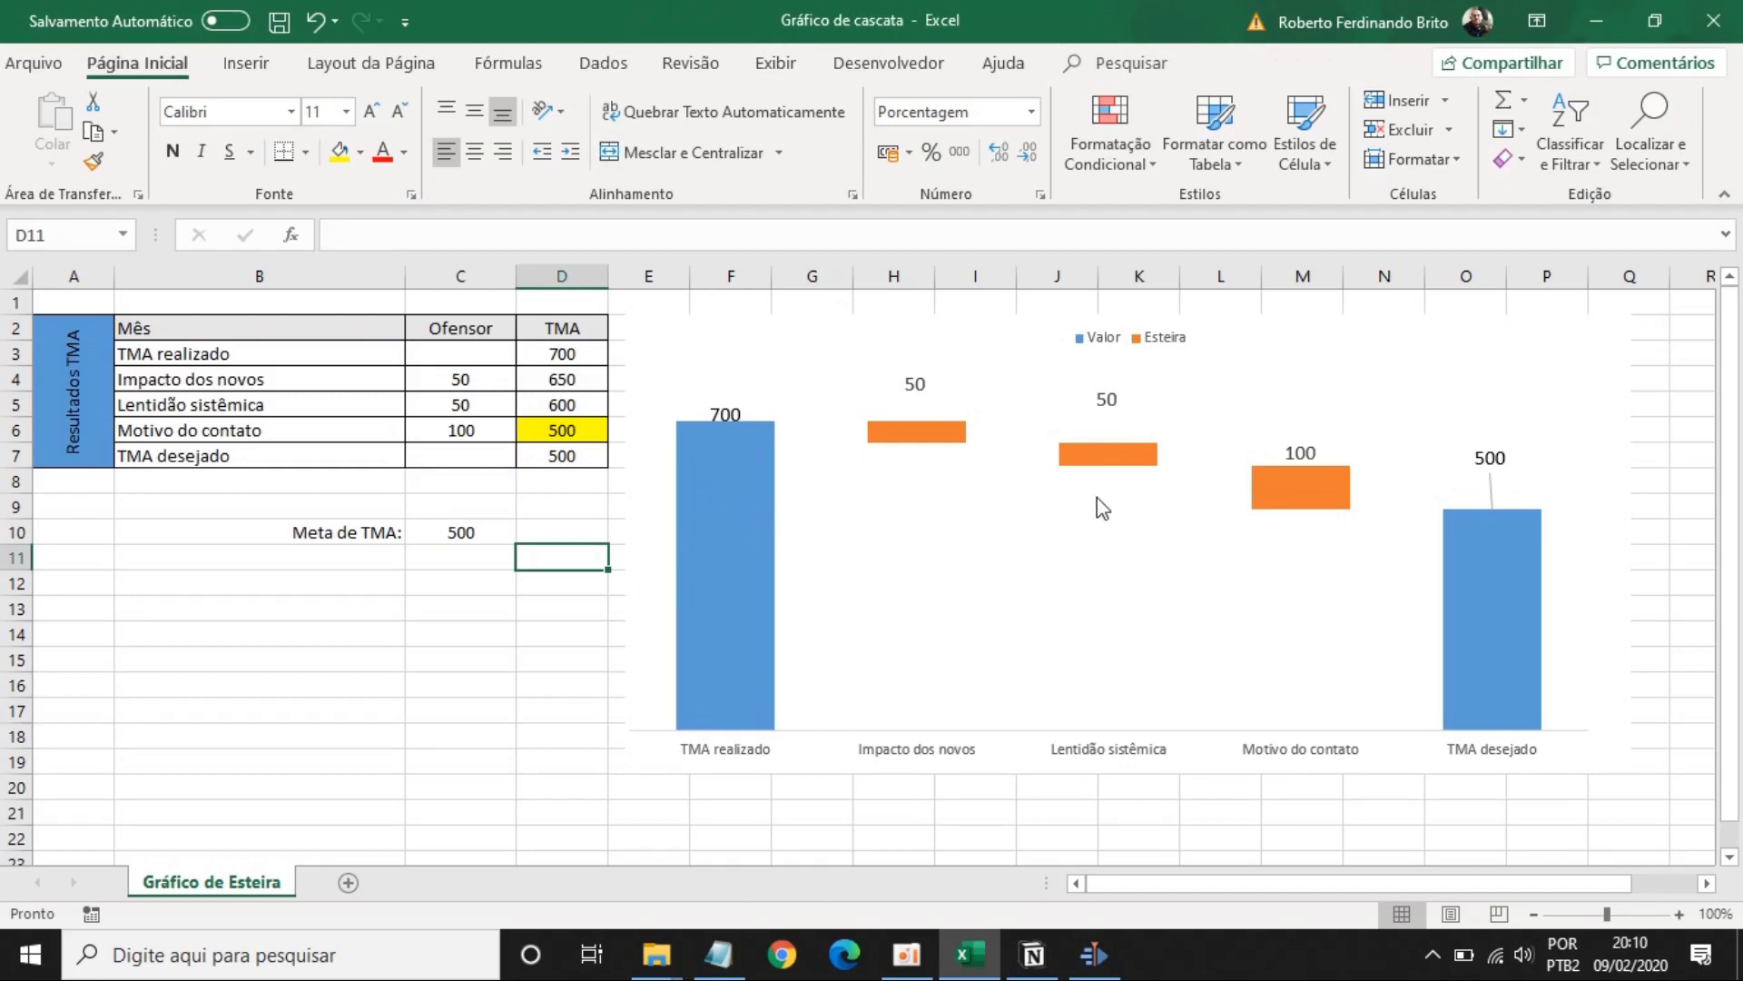
# Step: Review the realized TMA in D3, the Ofensor cells C3:C7 and the subtraction formulas in D4, D5 and D6
pyautogui.click(580, 360)
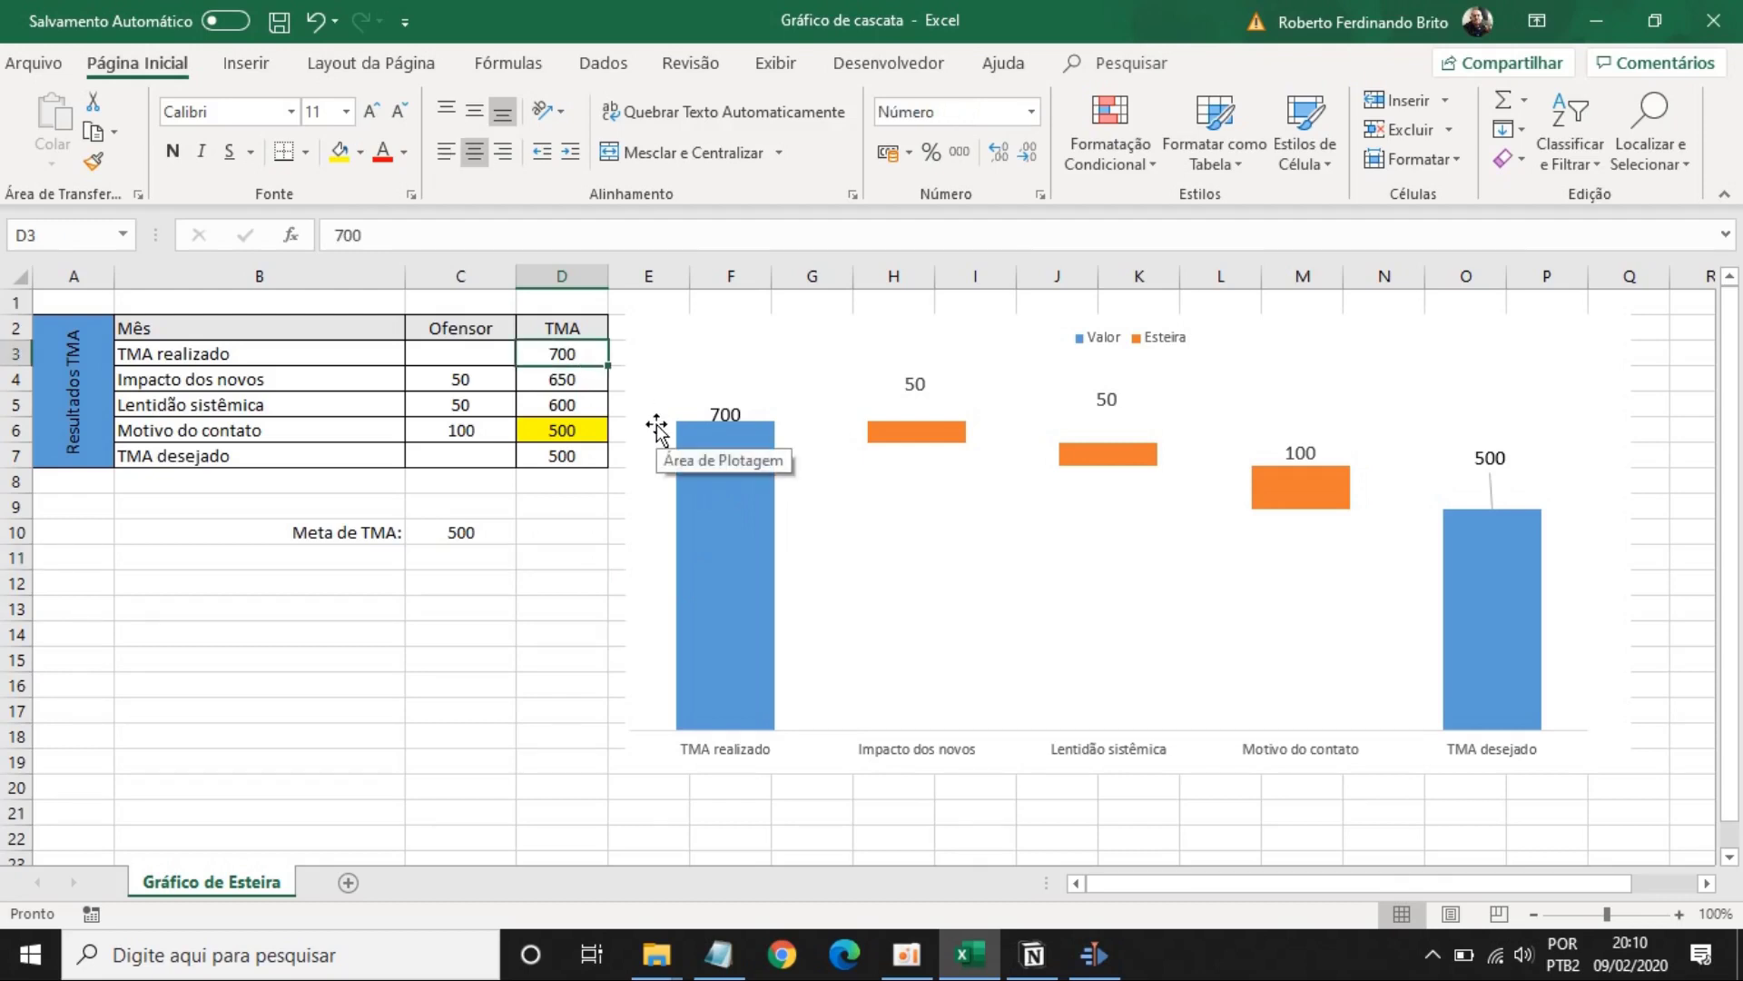
pyautogui.moveTo(473, 354); pyautogui.dragTo(480, 458)
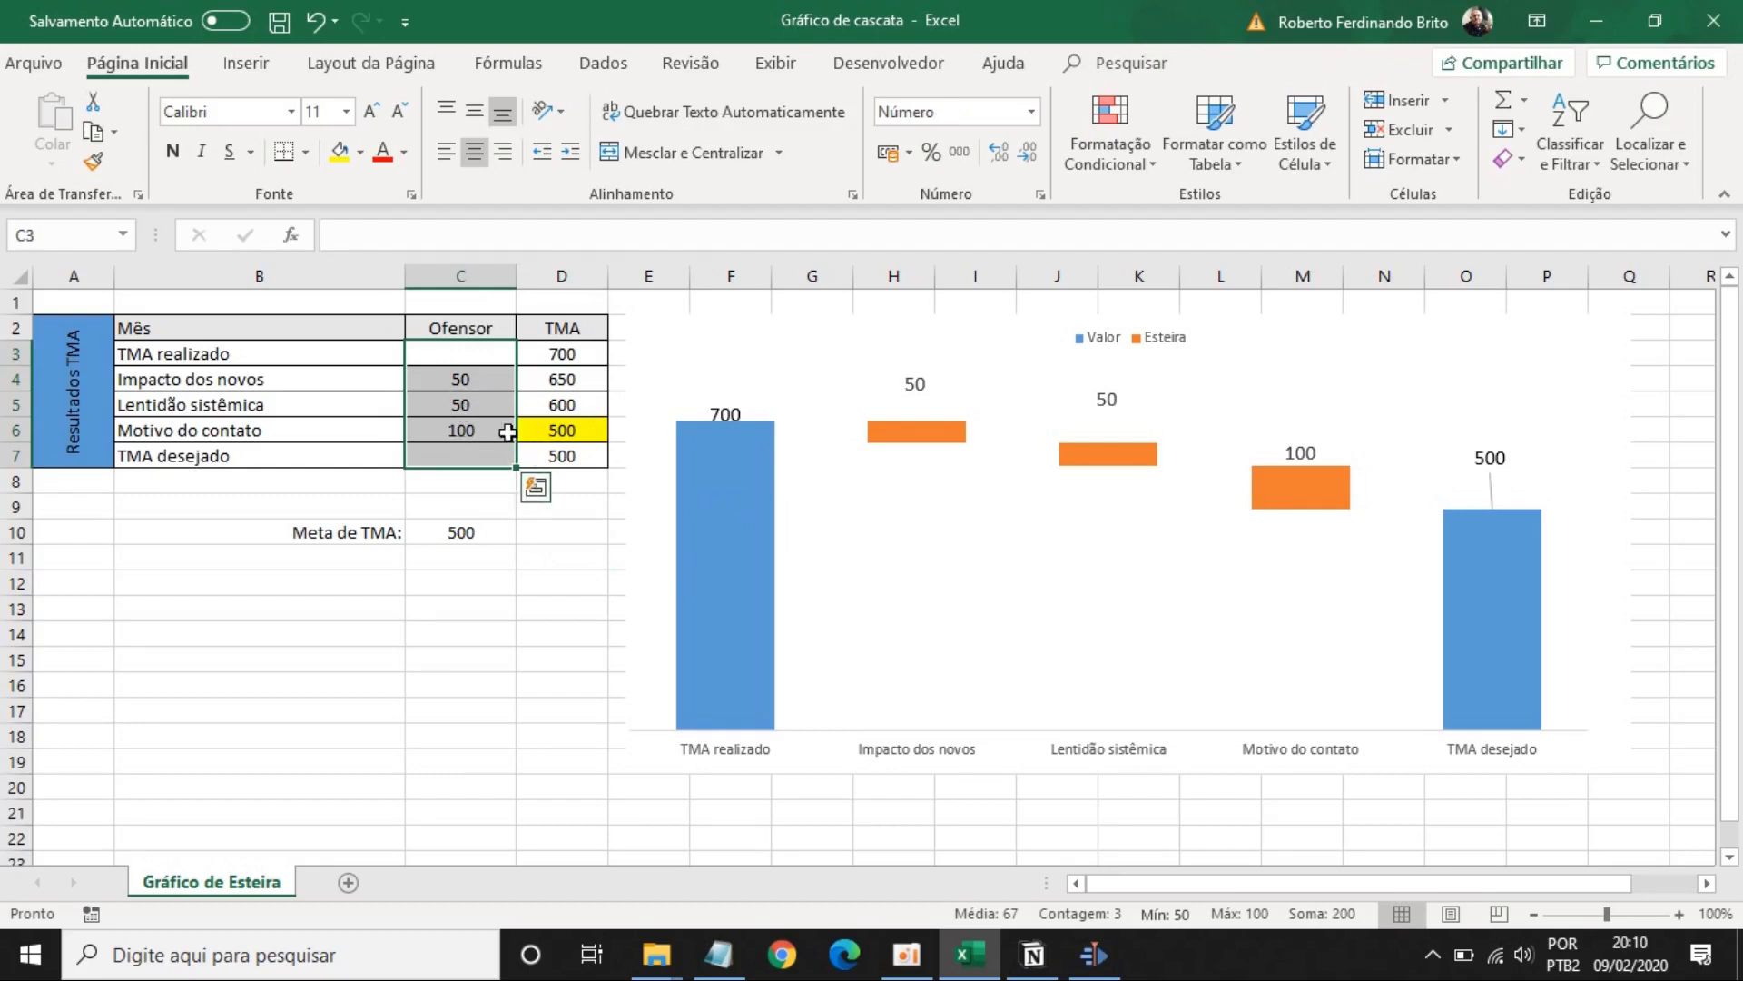
pyautogui.click(550, 380)
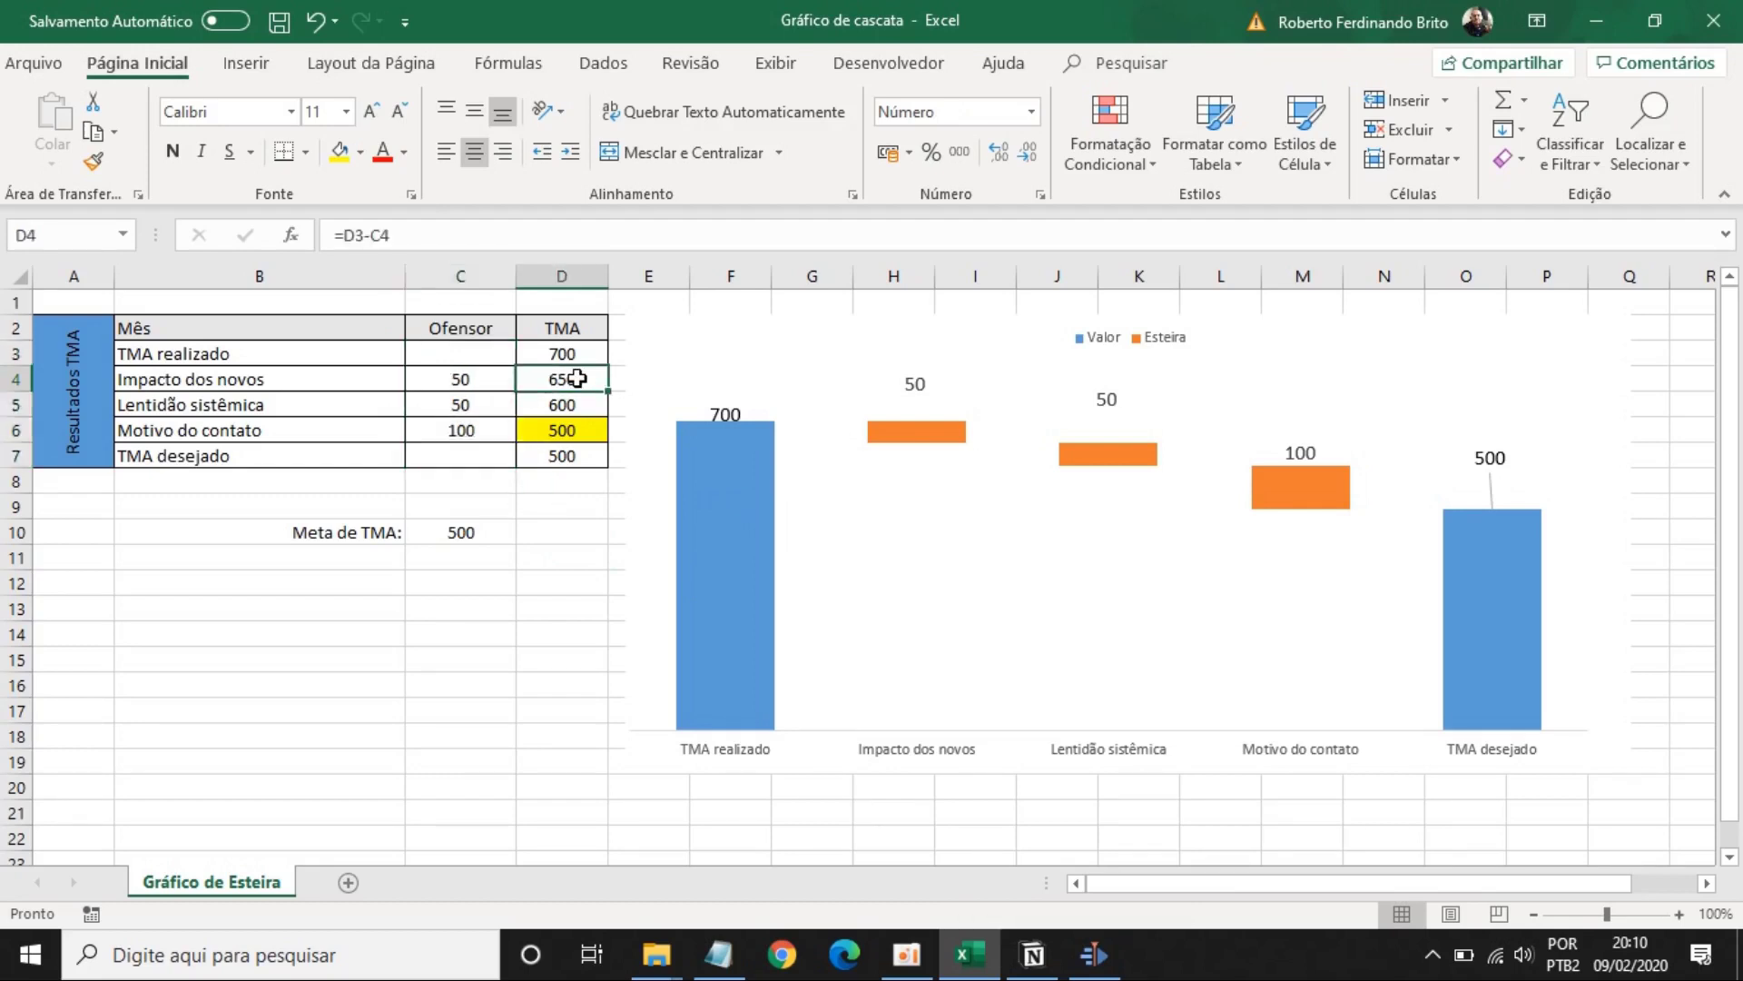
pyautogui.doubleClick(576, 379)
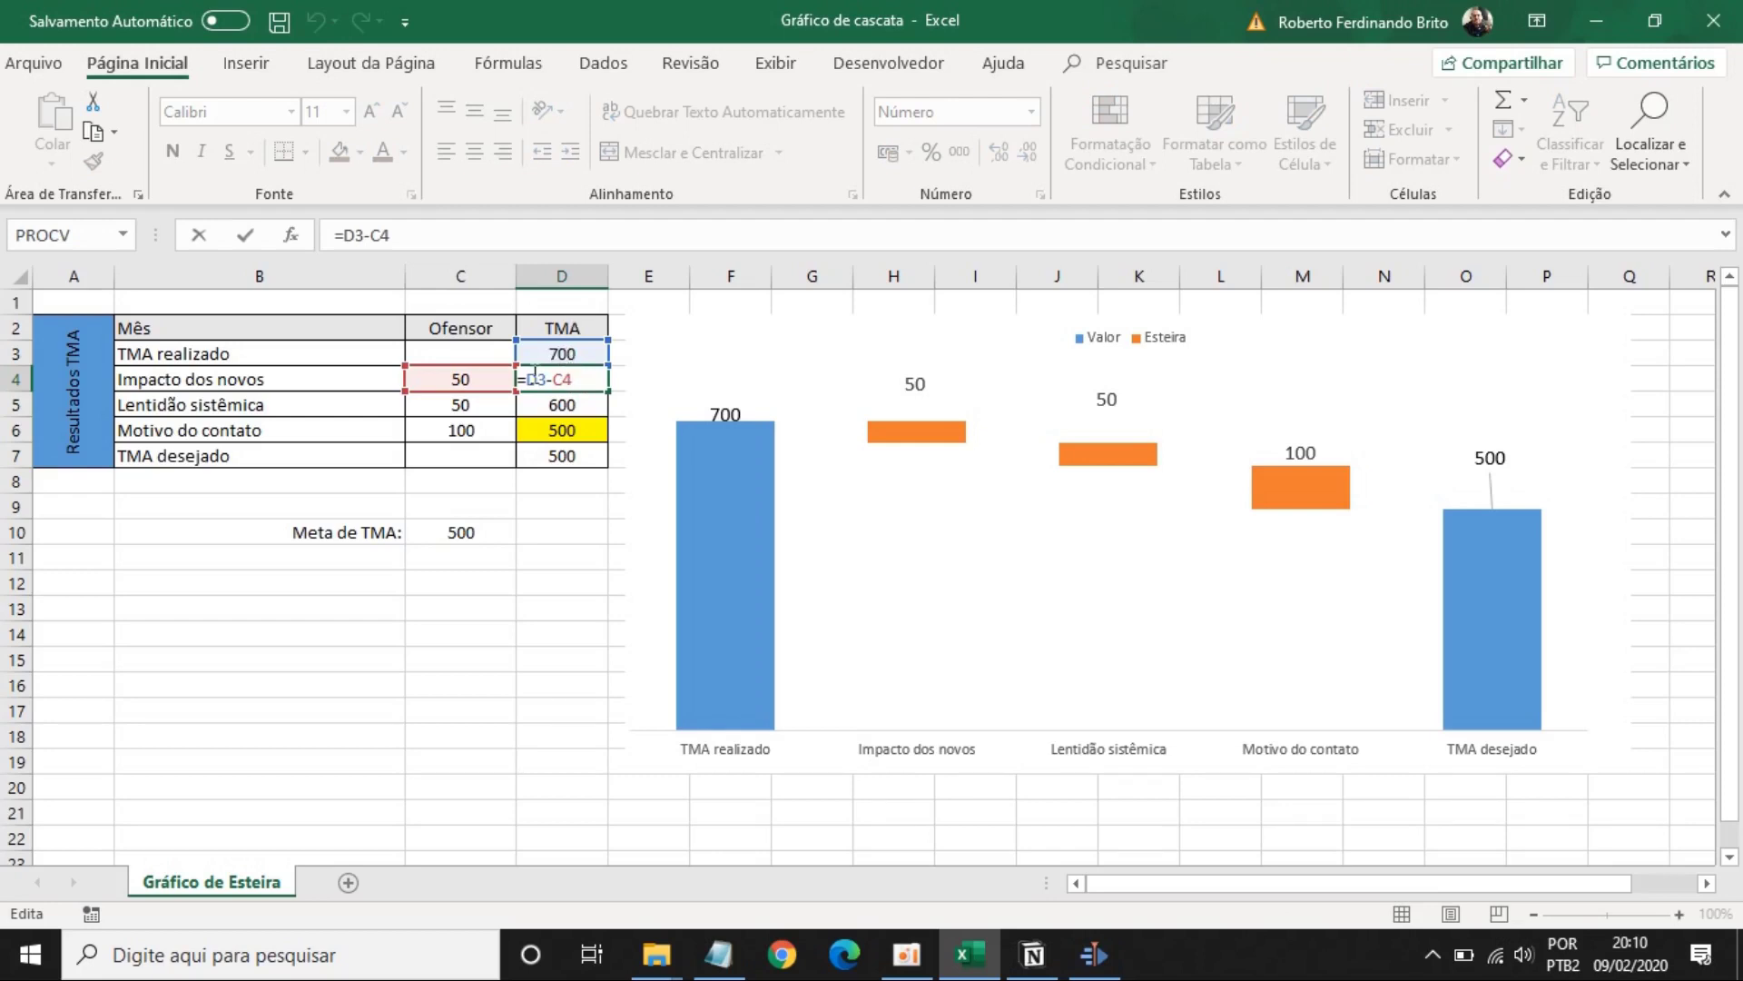
pyautogui.press('Return')
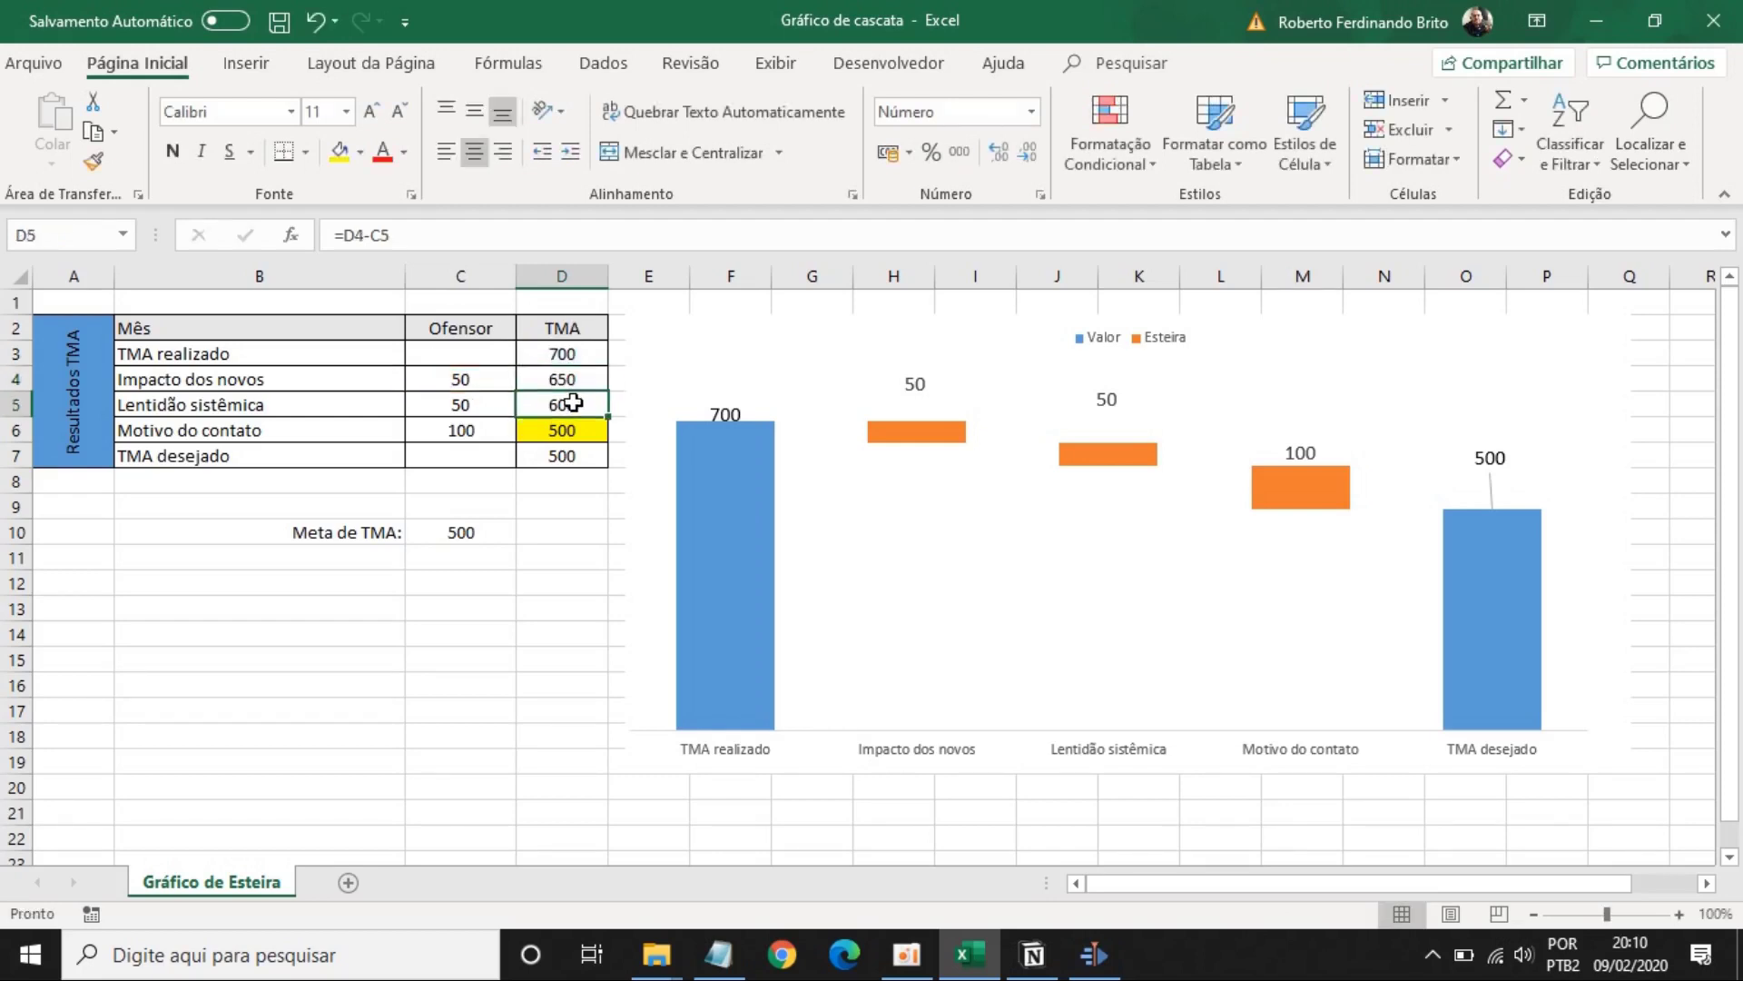
pyautogui.doubleClick(564, 405)
pyautogui.press('Return')
pyautogui.doubleClick(578, 432)
pyautogui.press('Return')
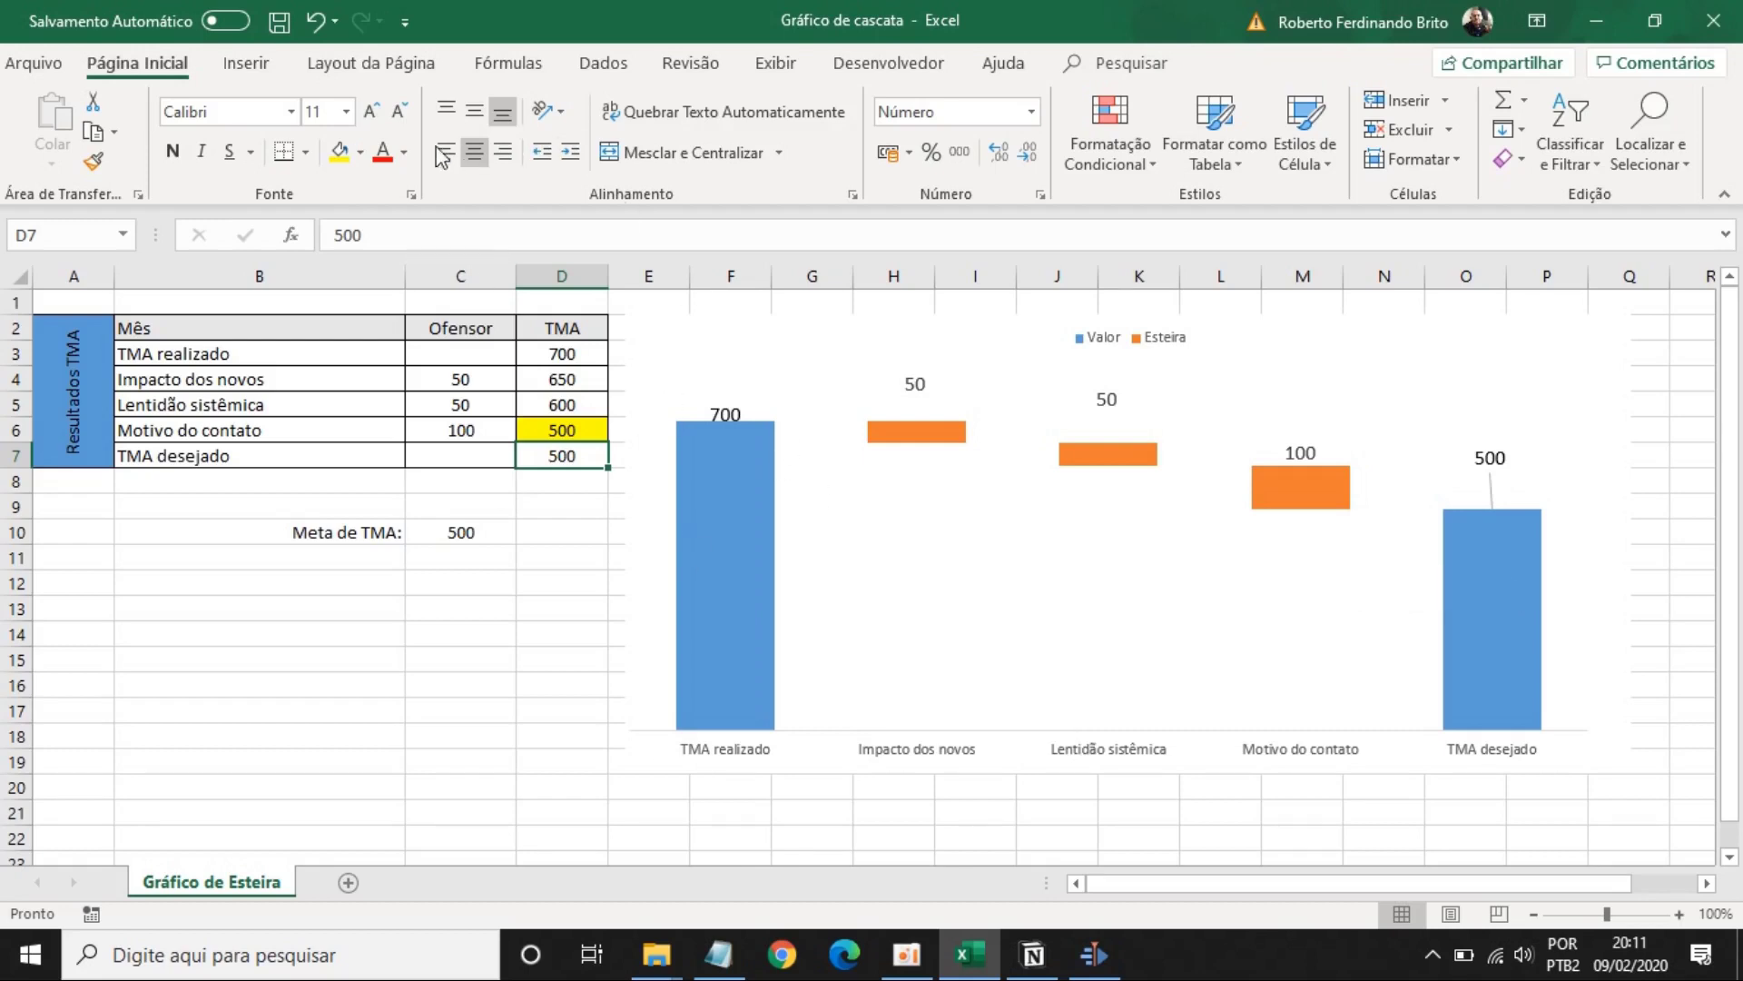
# Step: Preview the 2-D stacked column chart type and inspect the unfilled Valor columns beneath the orange bars of the waterfall chart
pyautogui.click(244, 66)
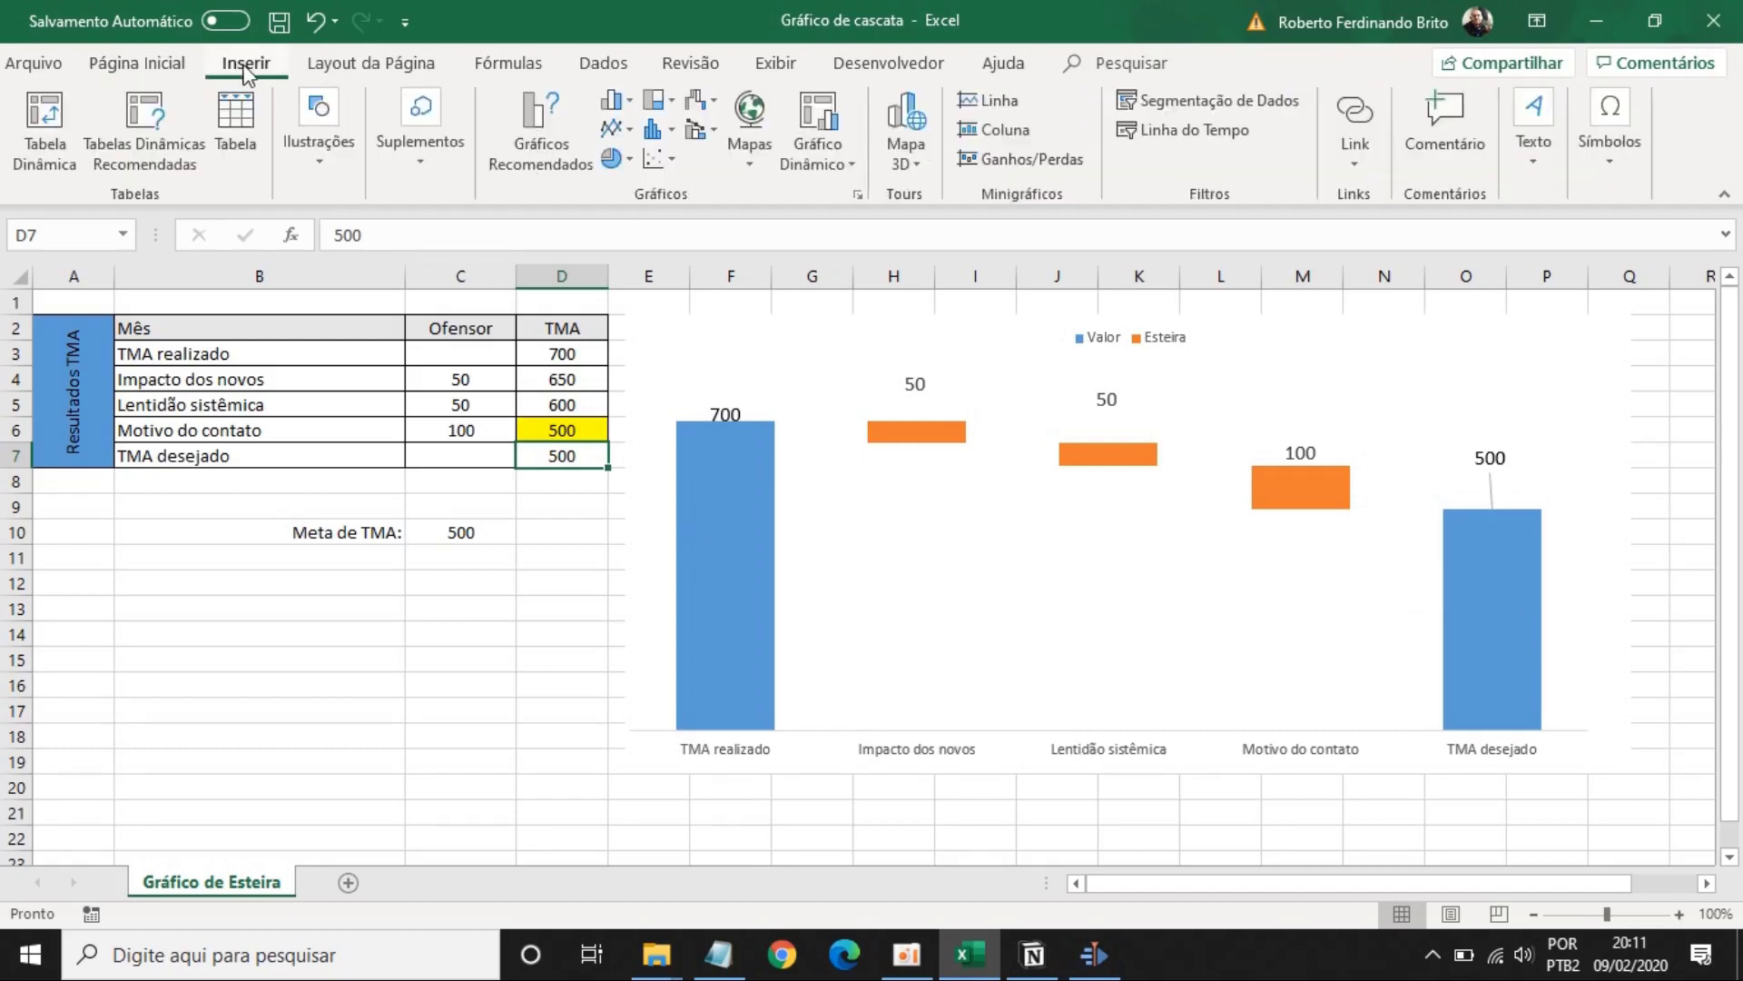
pyautogui.click(625, 105)
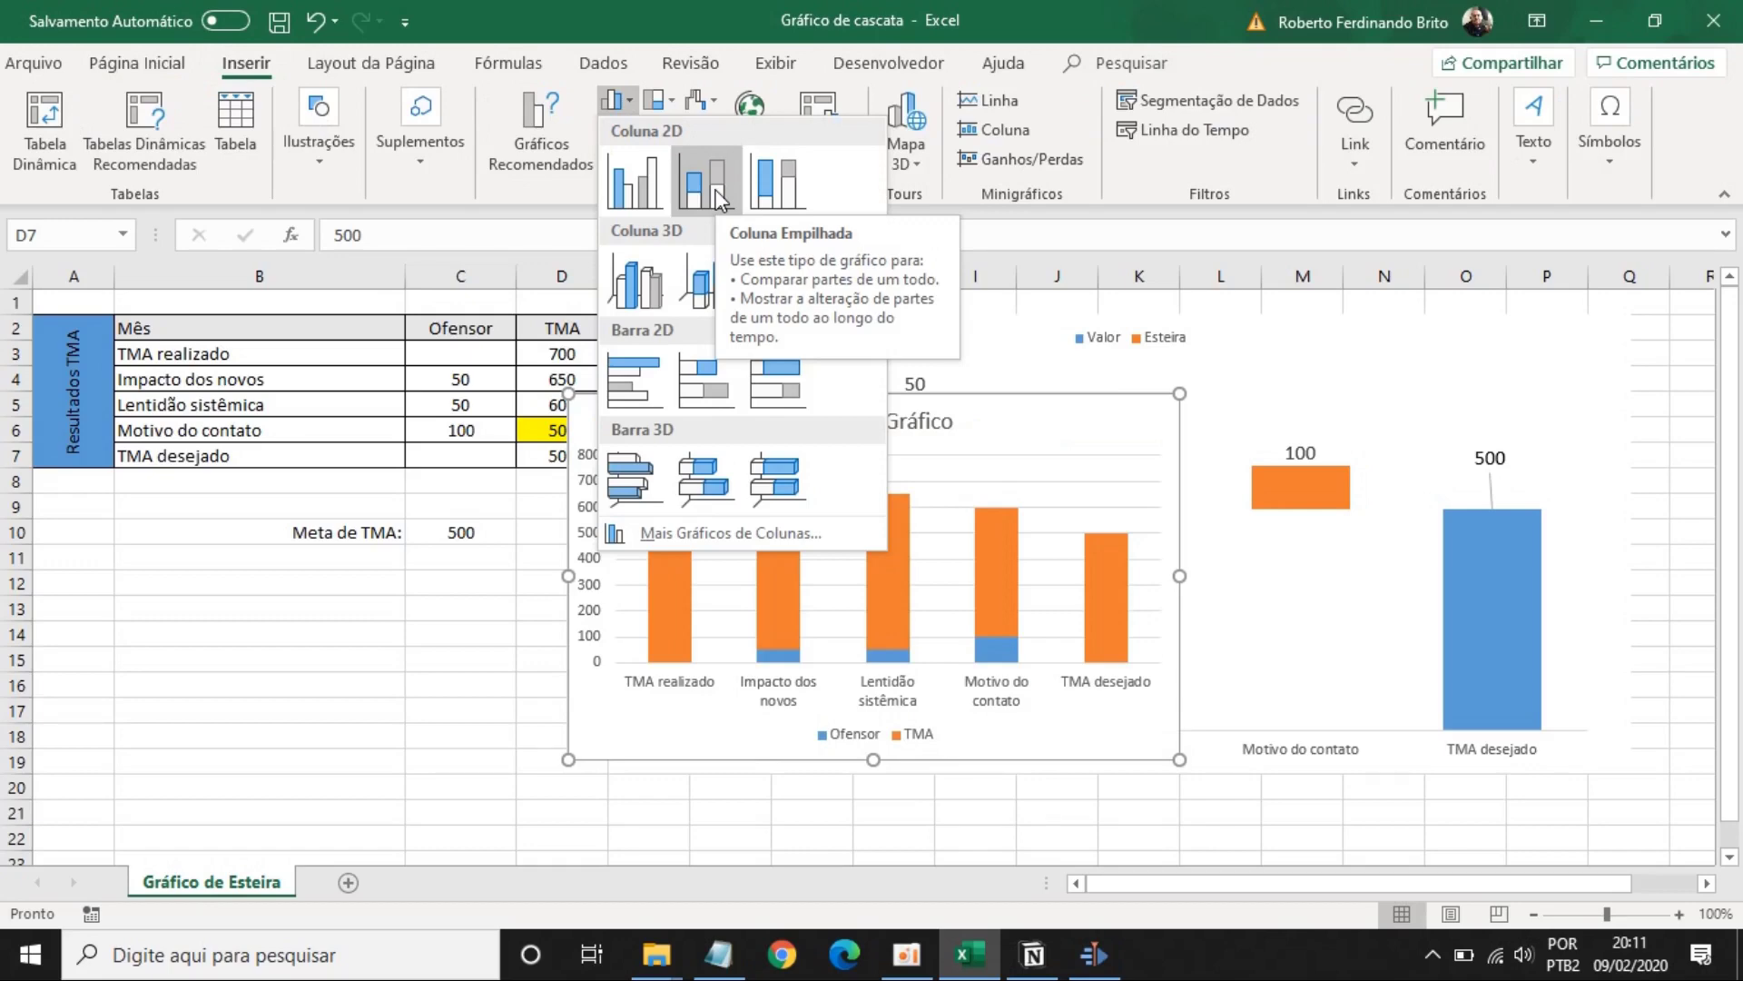
pyautogui.click(1313, 526)
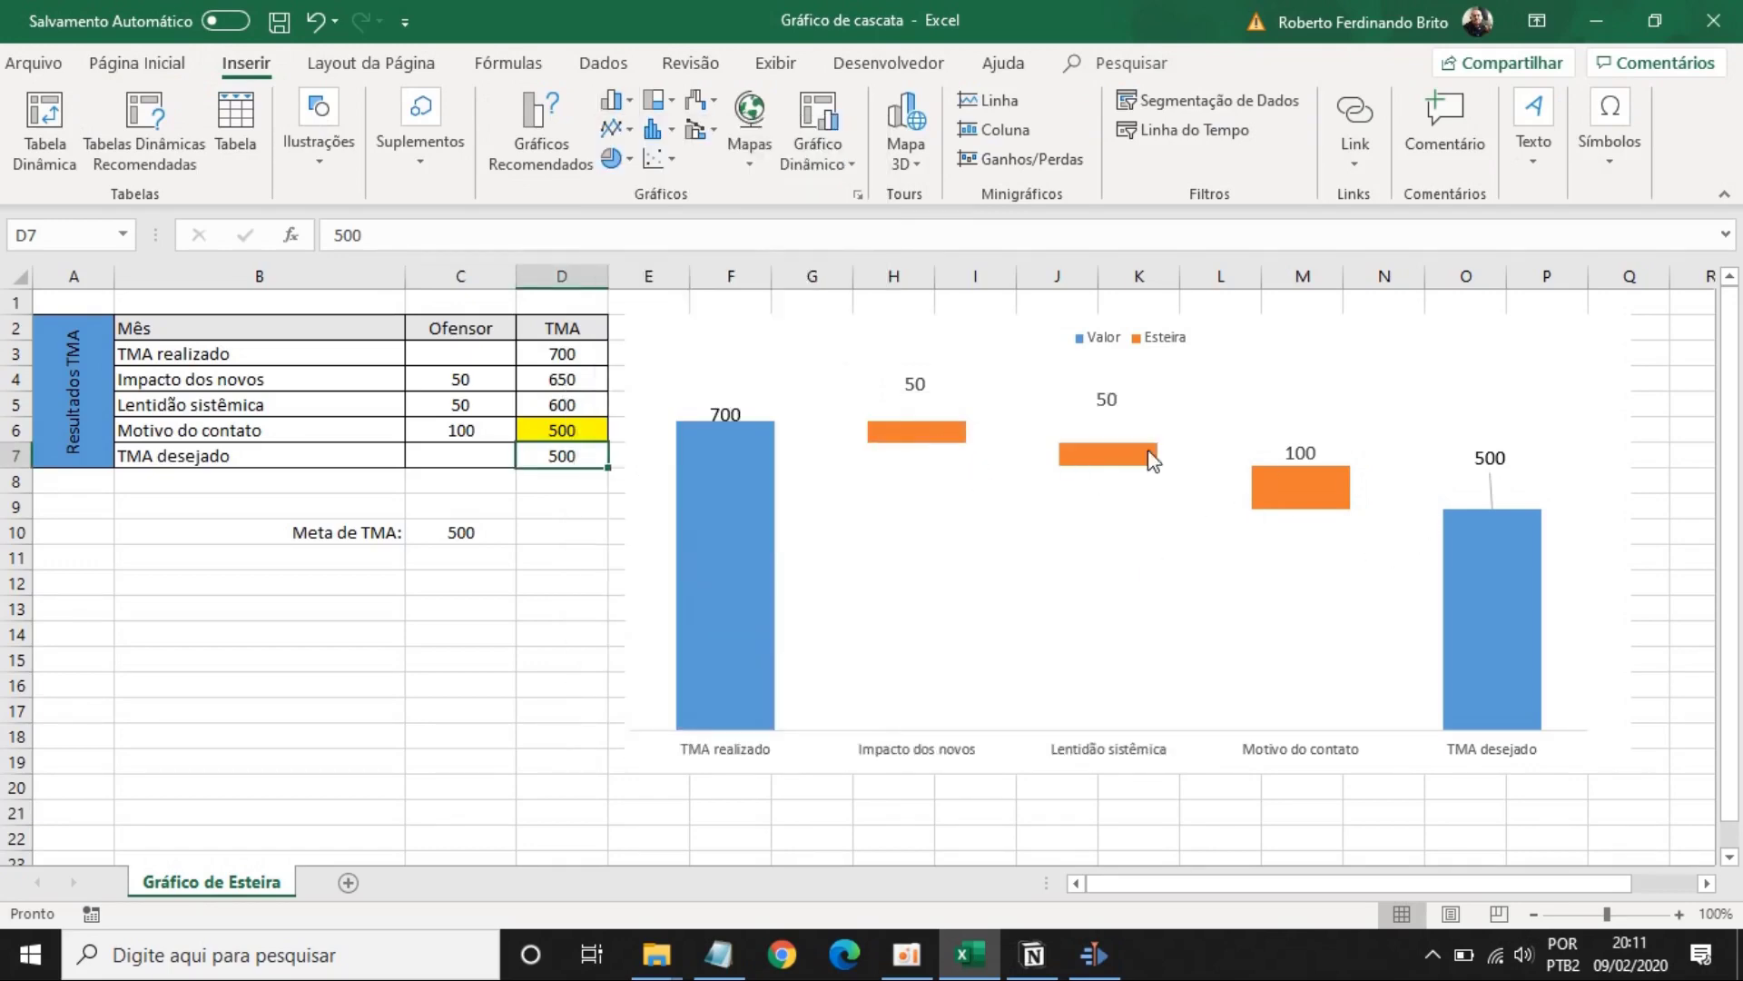
pyautogui.click(905, 574)
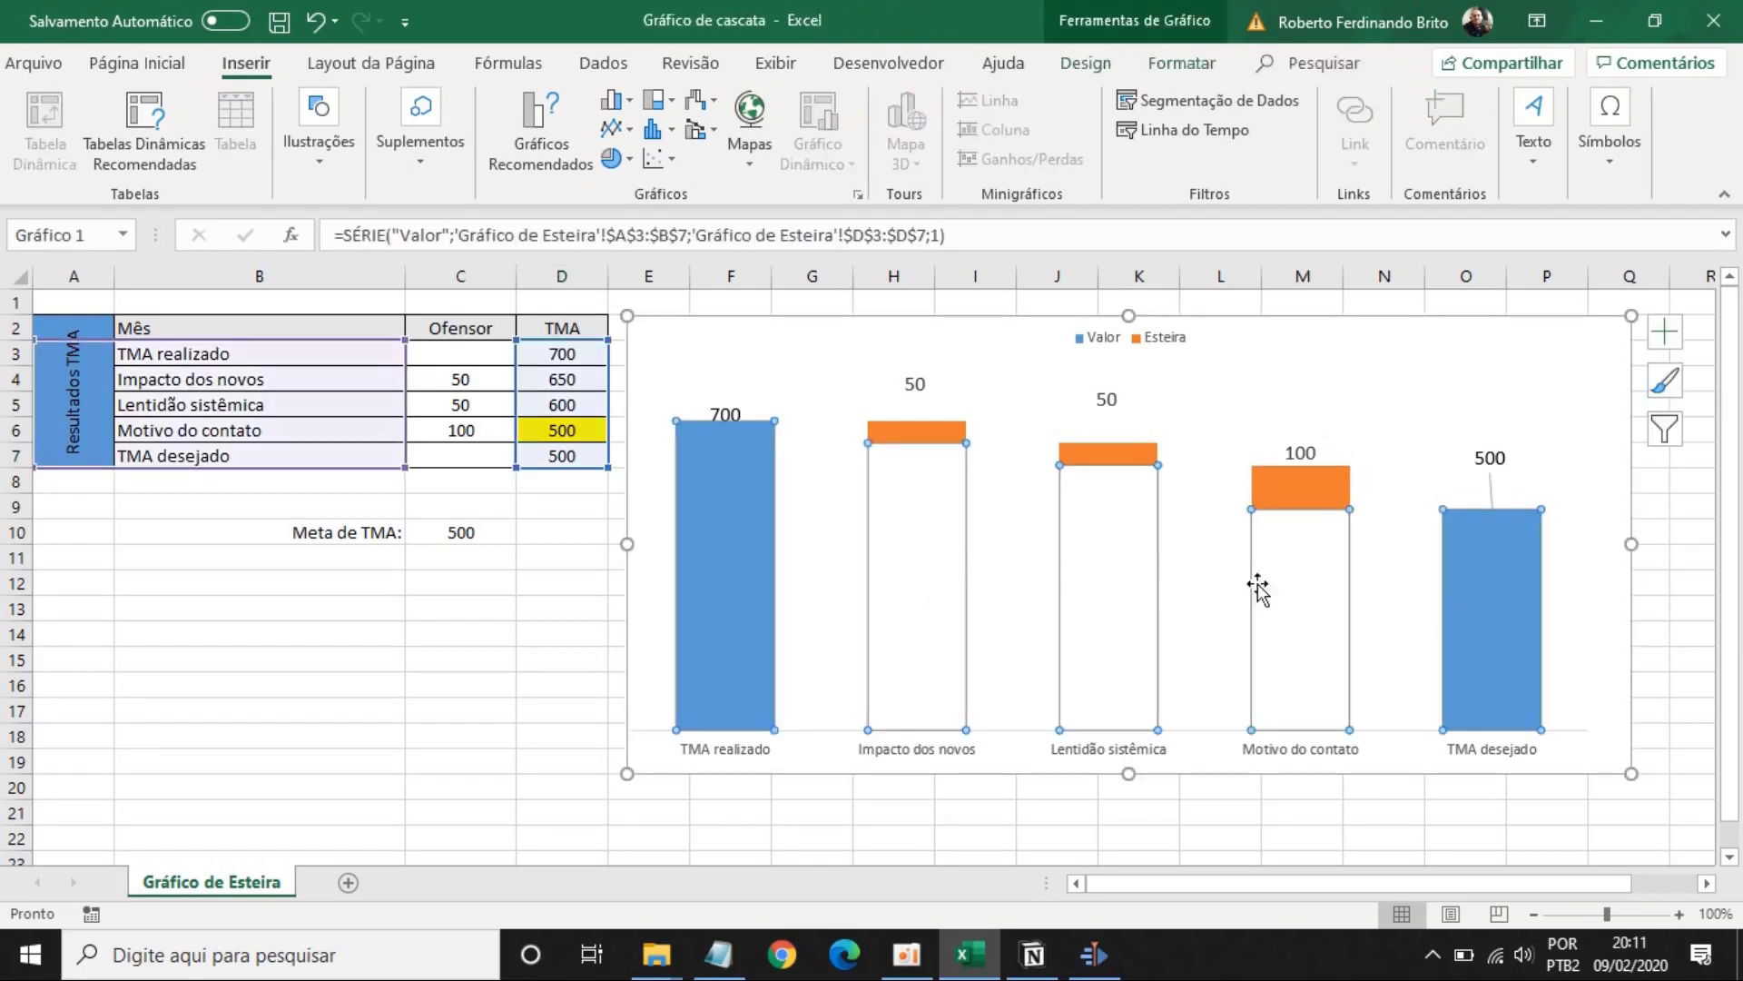
pyautogui.moveTo(1104, 590)
pyautogui.moveTo(935, 569)
pyautogui.click(616, 100)
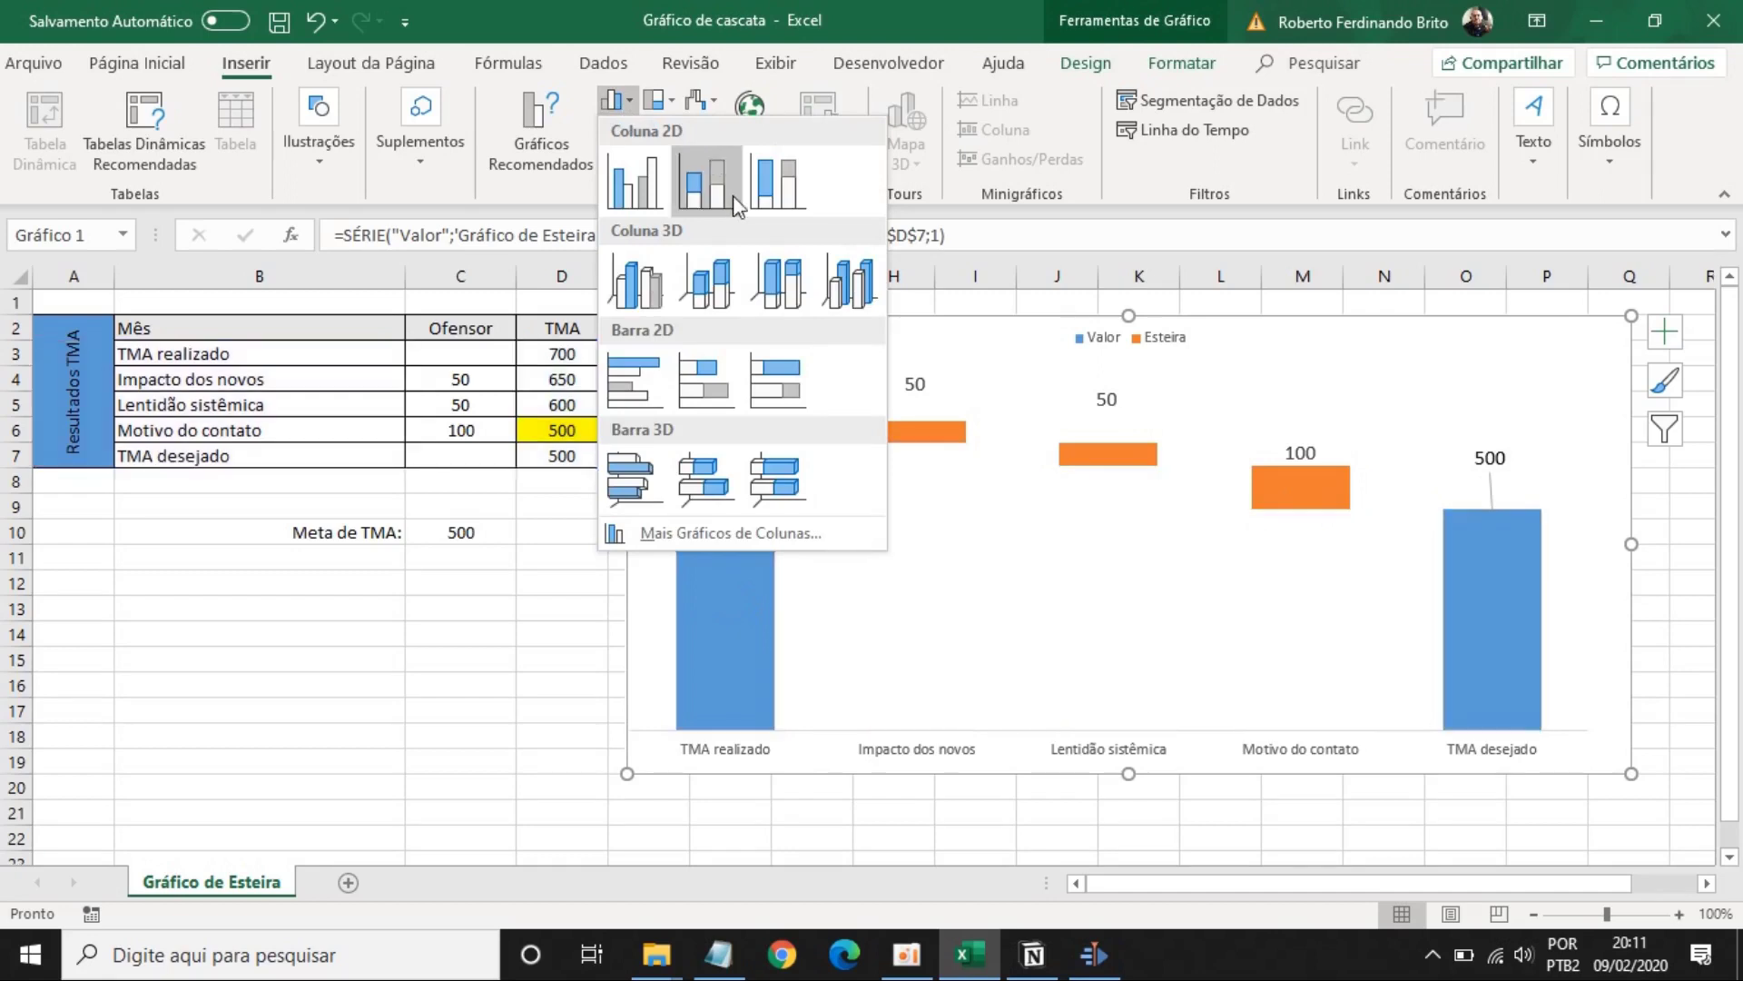
pyautogui.click(1111, 563)
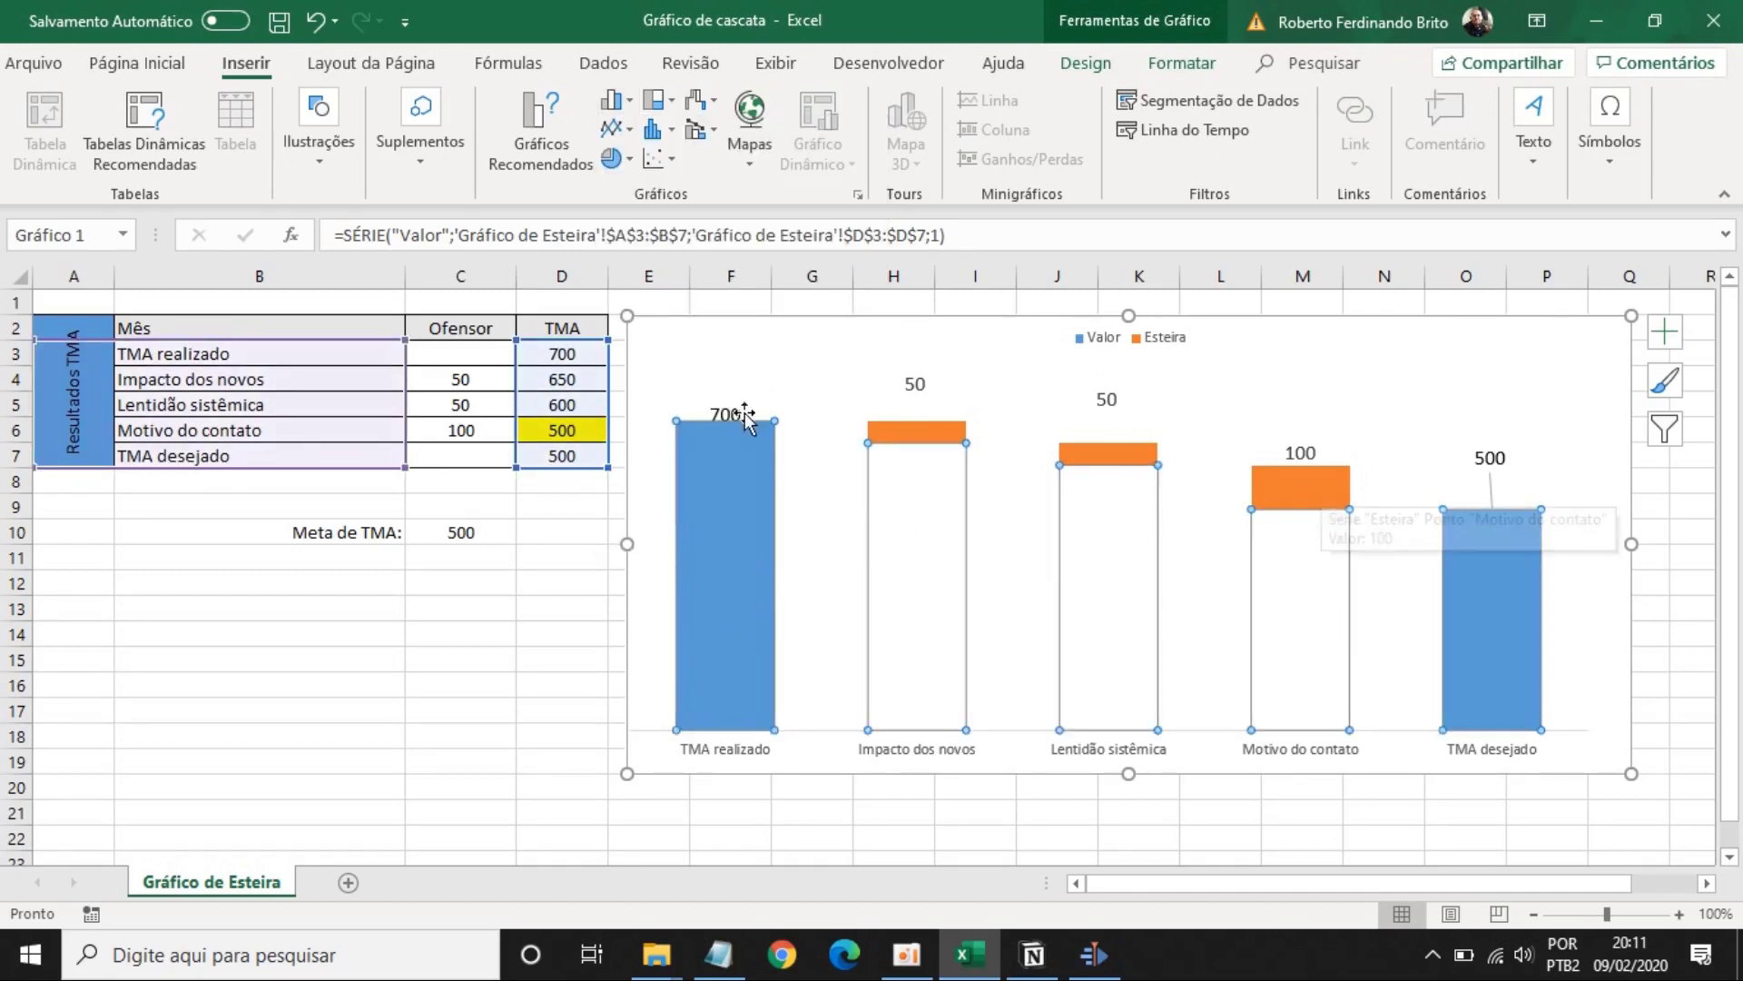
# Step: Compare the Ofensor range C3:C7 and TMA range D3:D7 with the chart's filled end columns and unfilled intermediate columns
pyautogui.moveTo(466, 343); pyautogui.dragTo(483, 451)
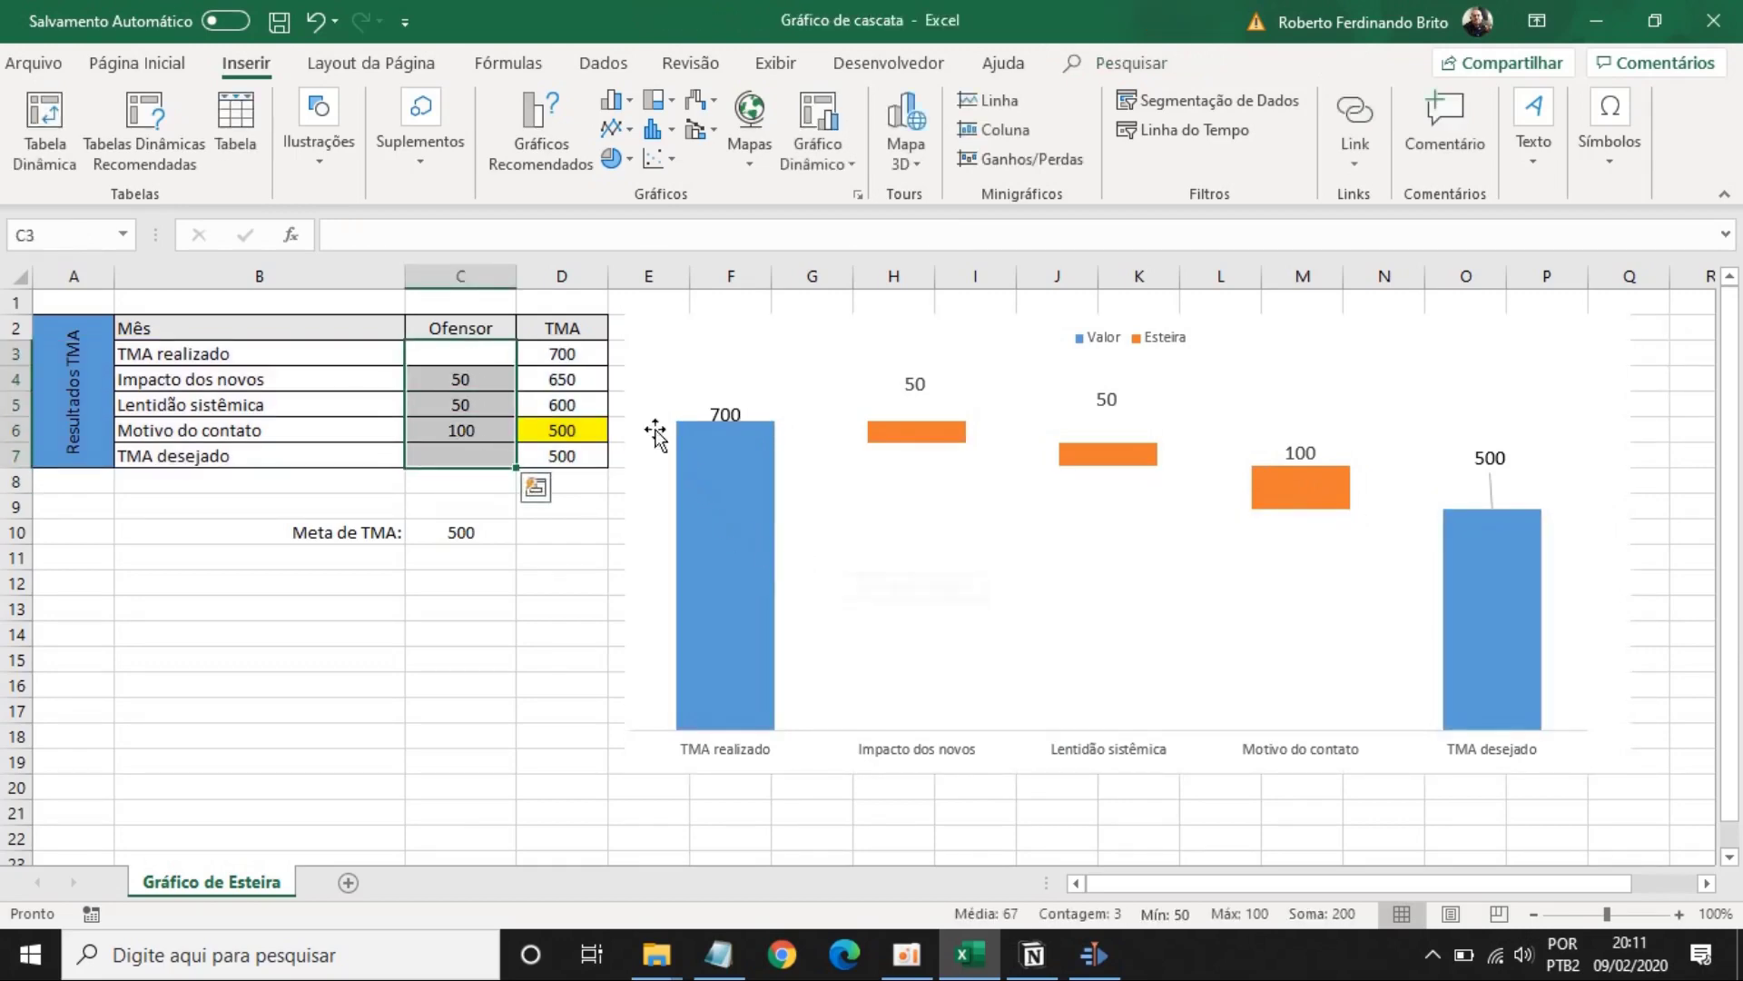
pyautogui.moveTo(475, 352); pyautogui.dragTo(474, 451)
pyautogui.moveTo(558, 352); pyautogui.dragTo(576, 452)
pyautogui.click(730, 532)
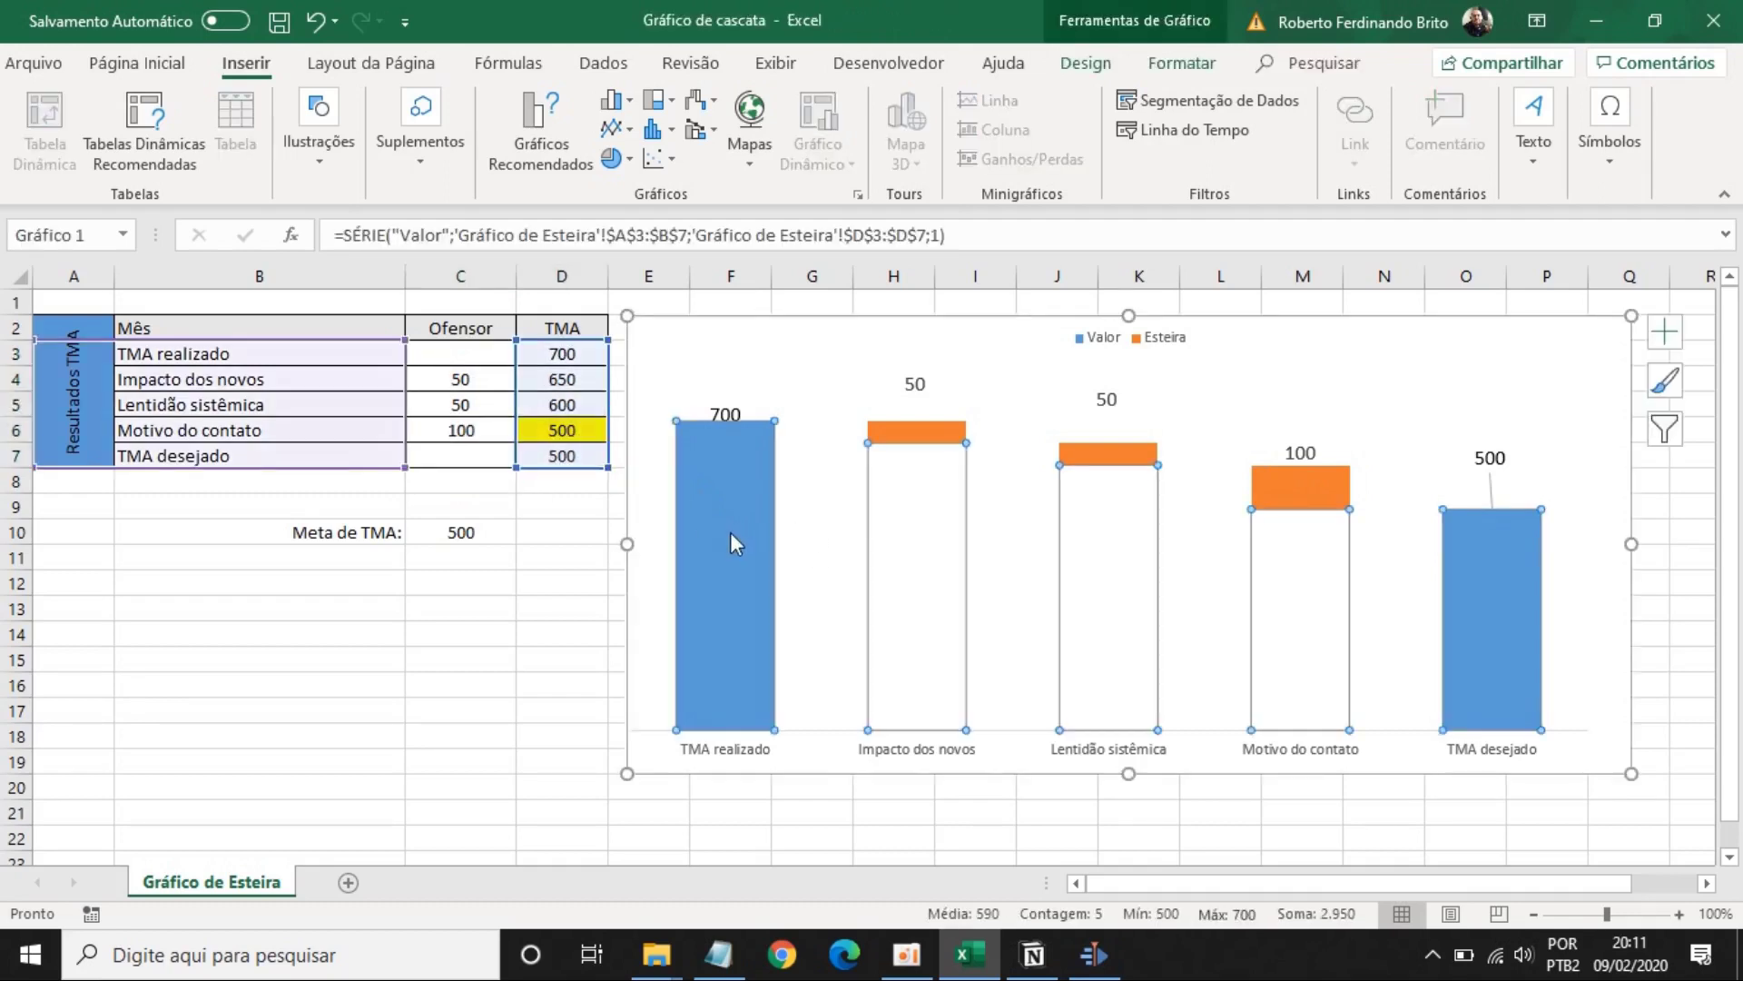
pyautogui.click(1541, 646)
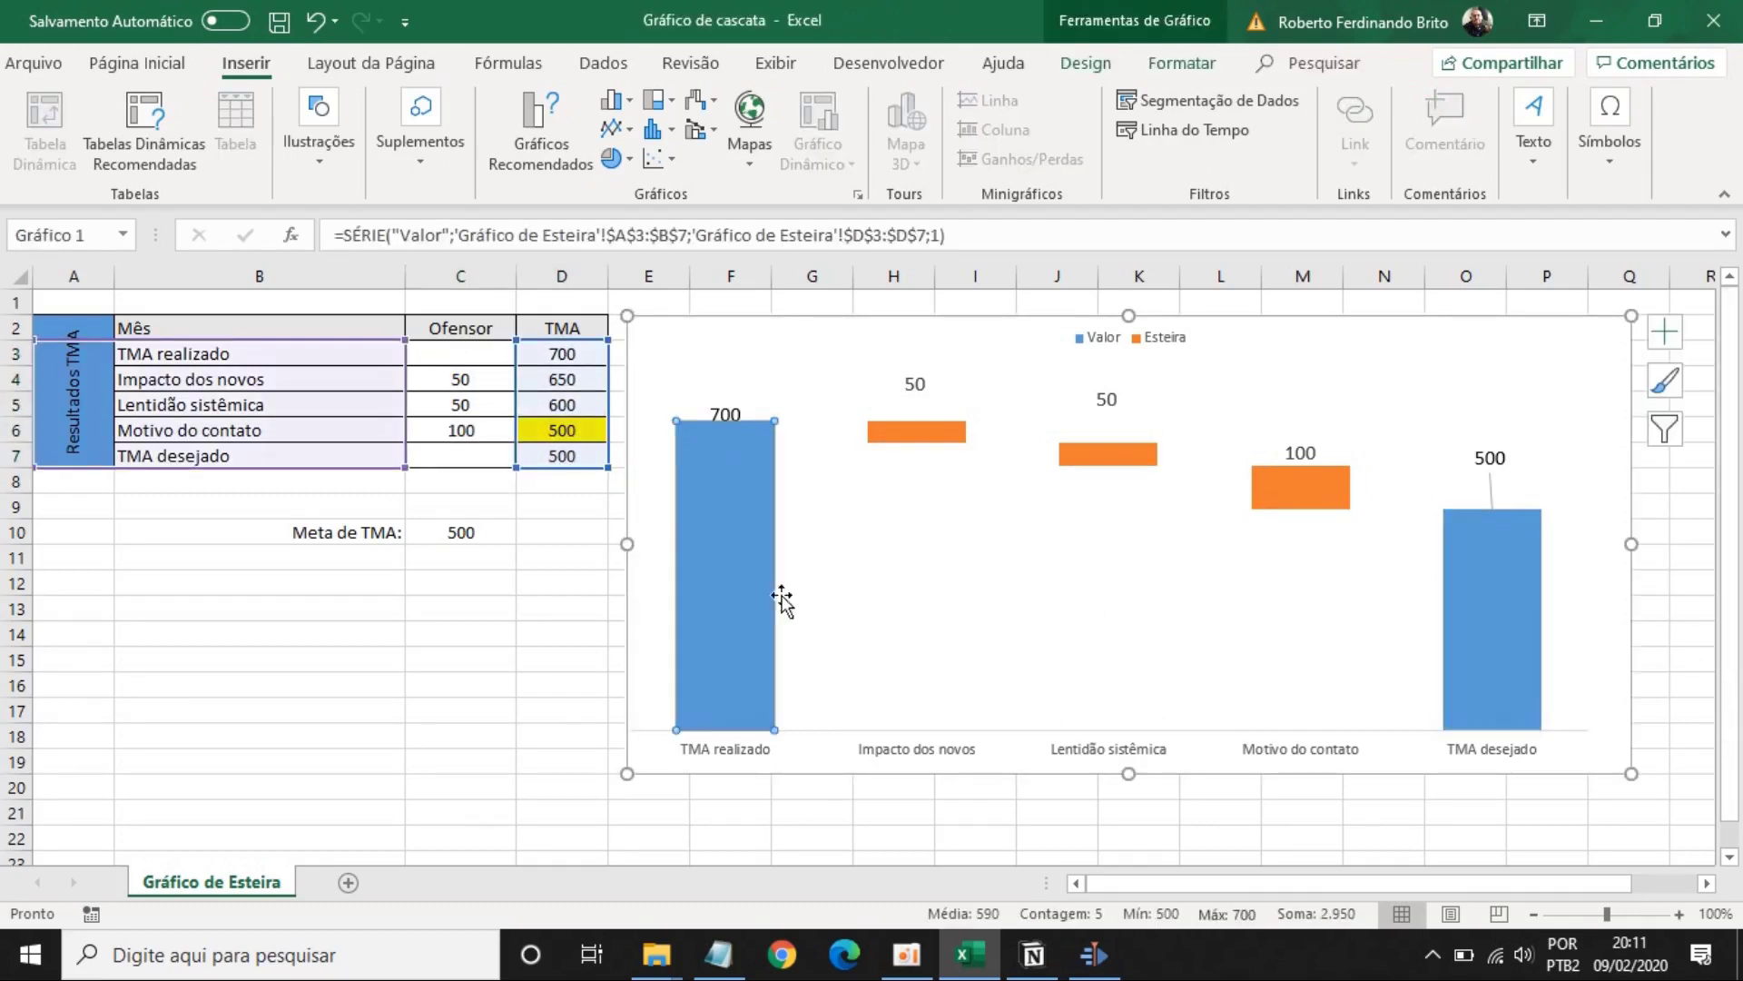
pyautogui.moveTo(558, 382); pyautogui.dragTo(577, 435)
pyautogui.click(924, 546)
pyautogui.click(1181, 588)
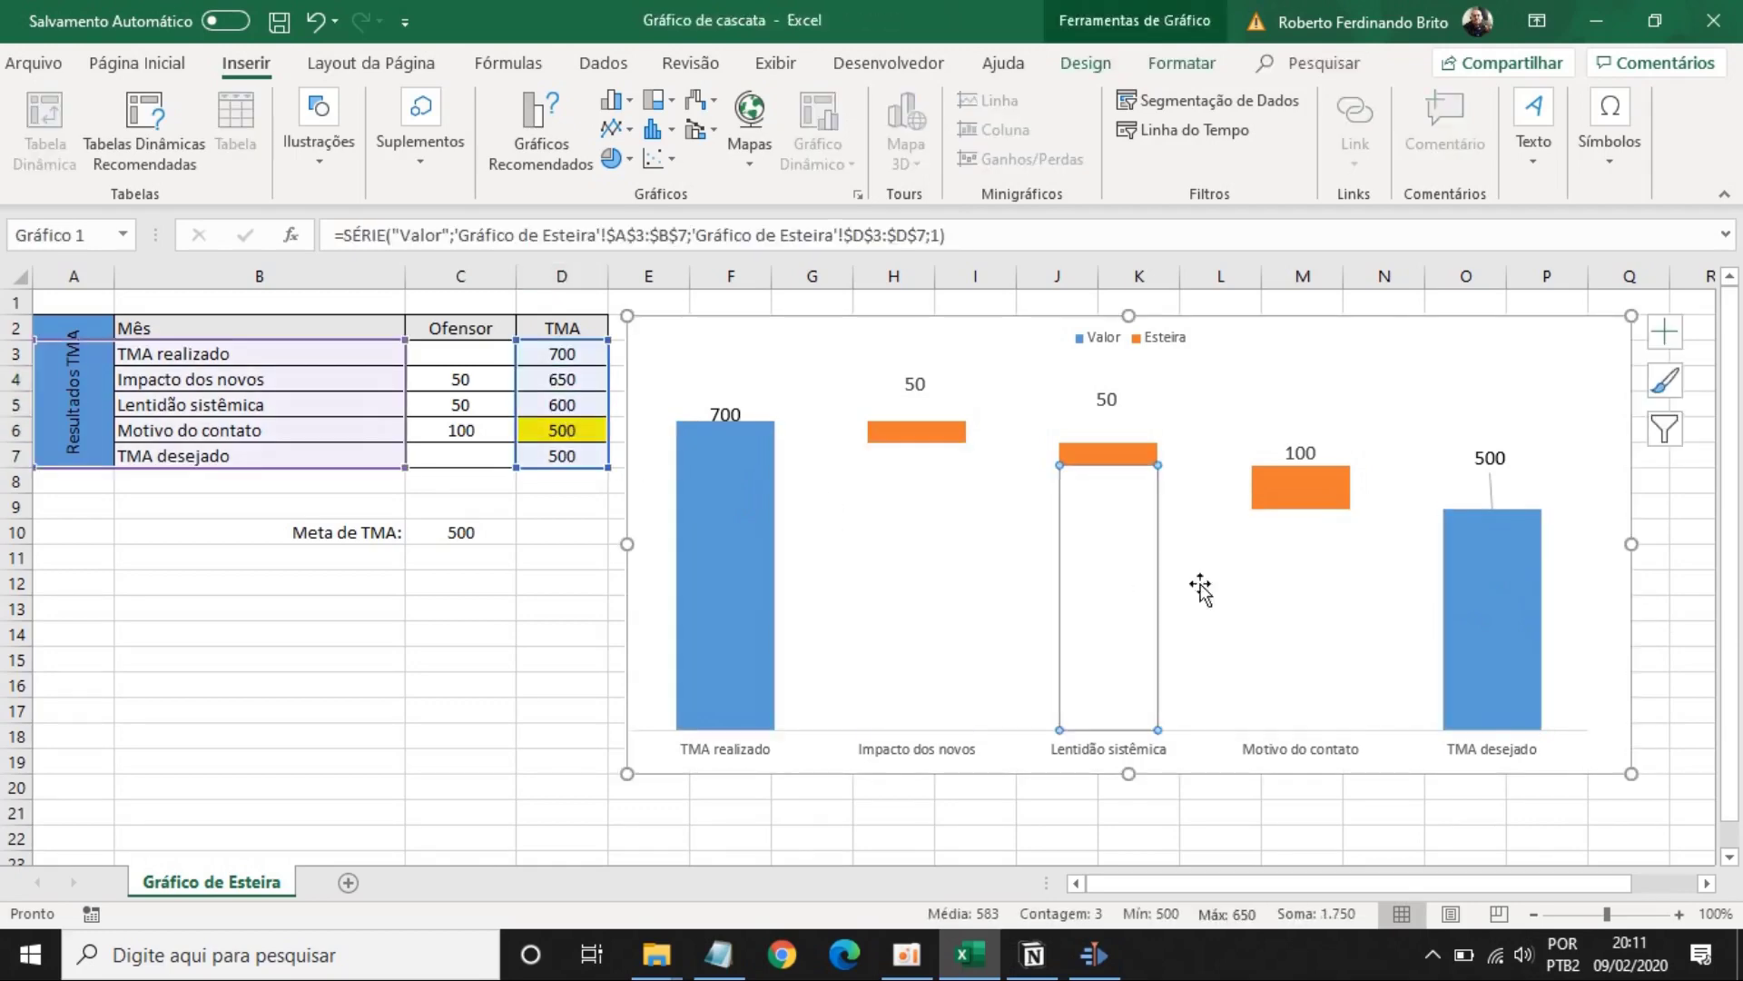
pyautogui.click(902, 596)
pyautogui.click(1110, 608)
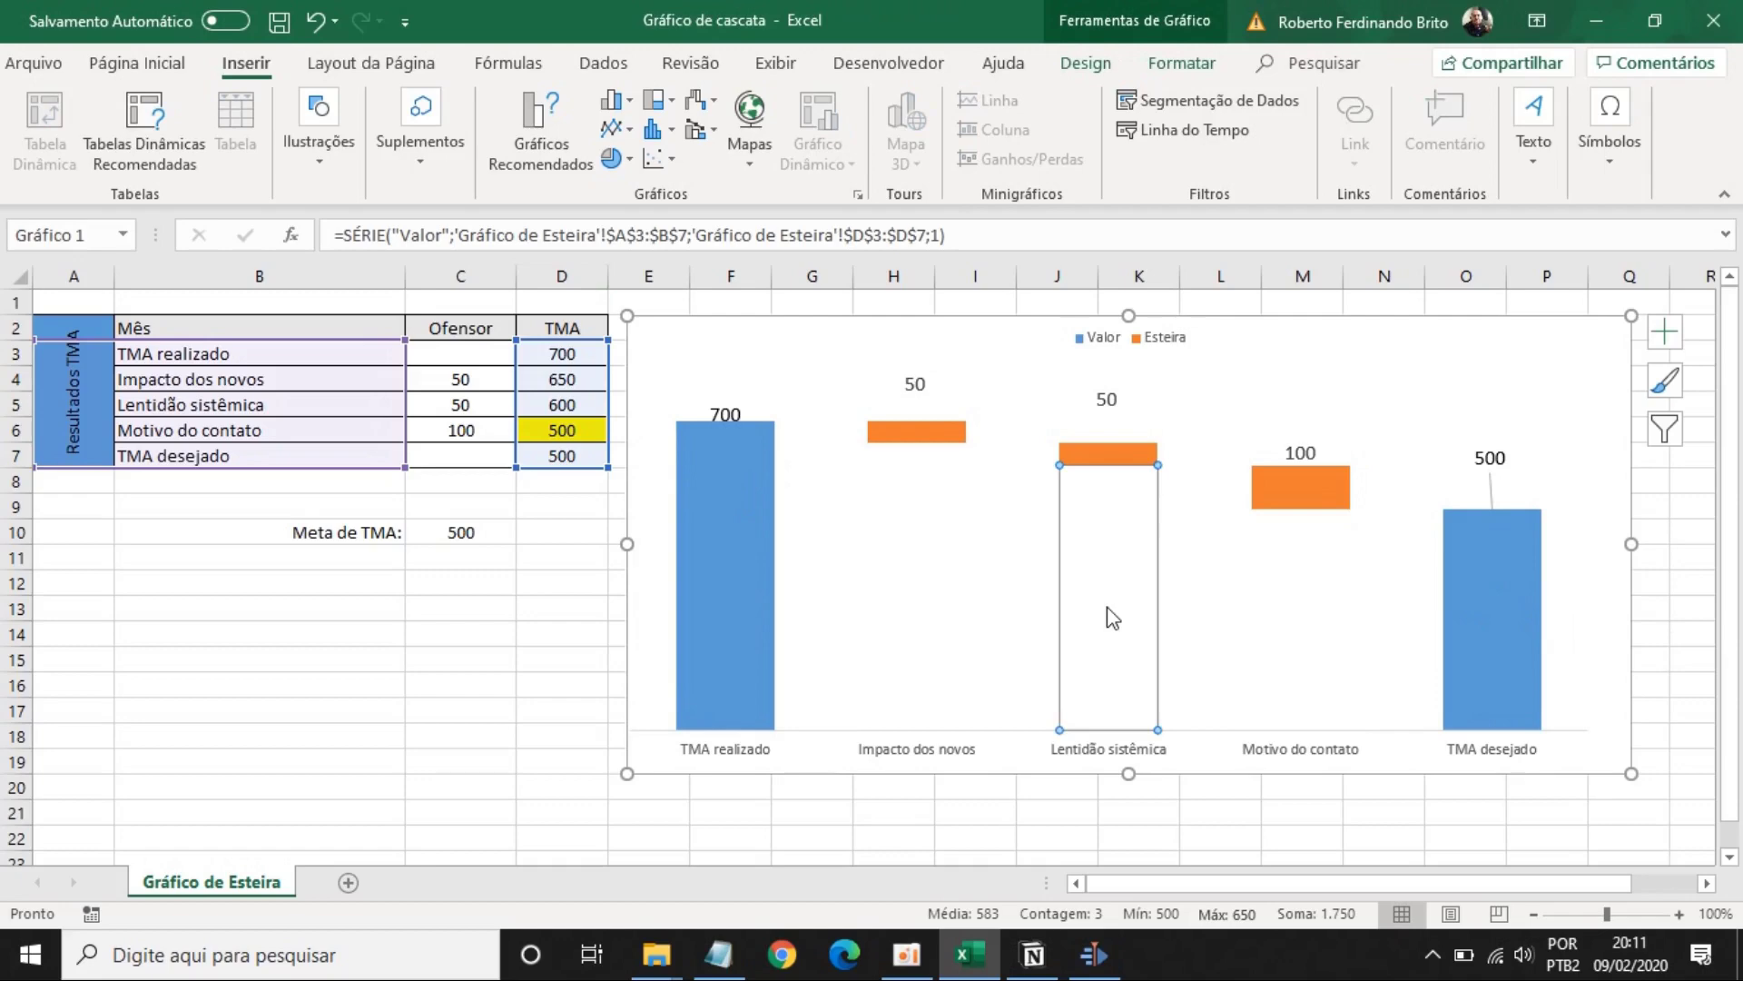
pyautogui.click(906, 954)
pyautogui.click(315, 192)
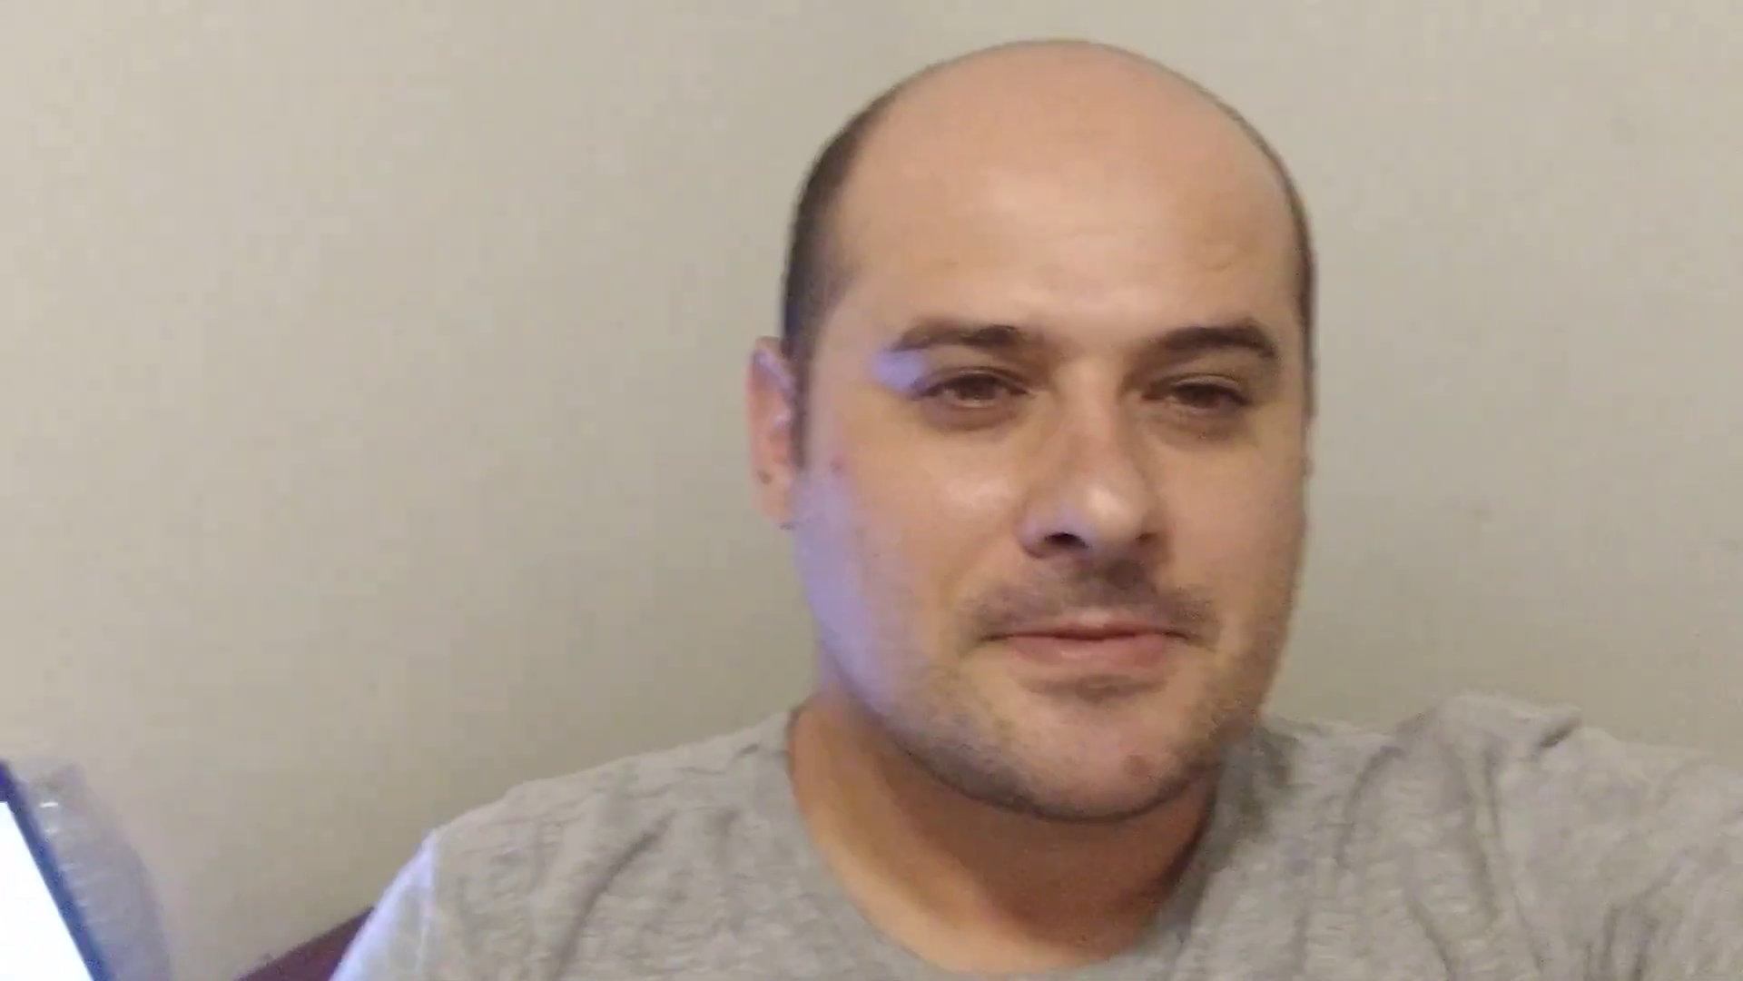